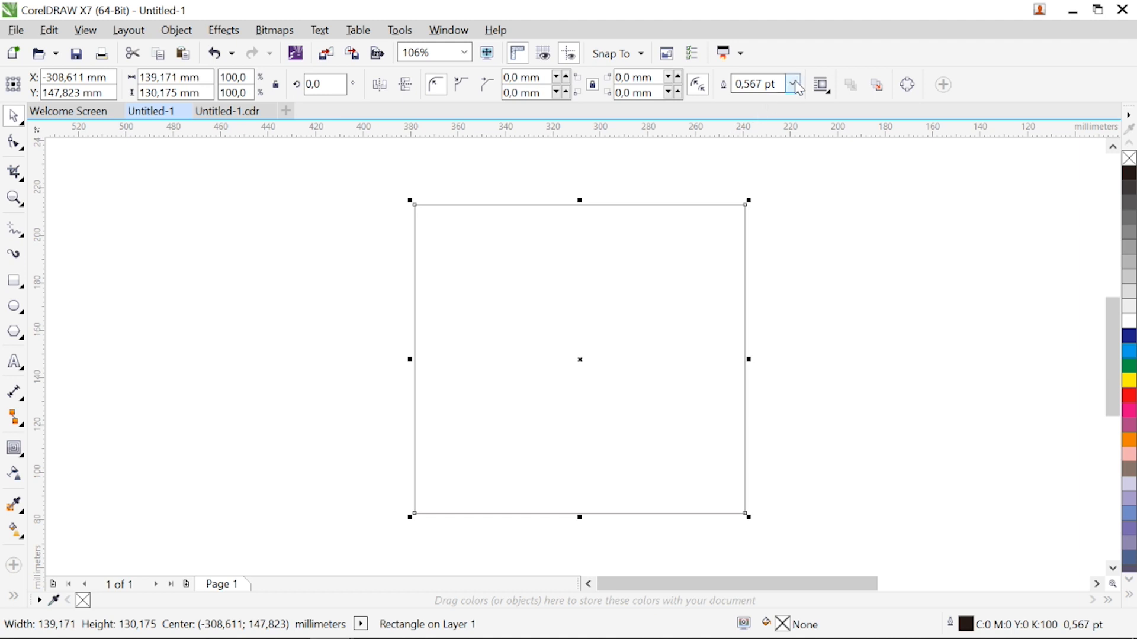
Give the rectangle a 4 pt outline and fillet its corners with a 90.501 mm radius
left_click(792, 83)
left_click(768, 222)
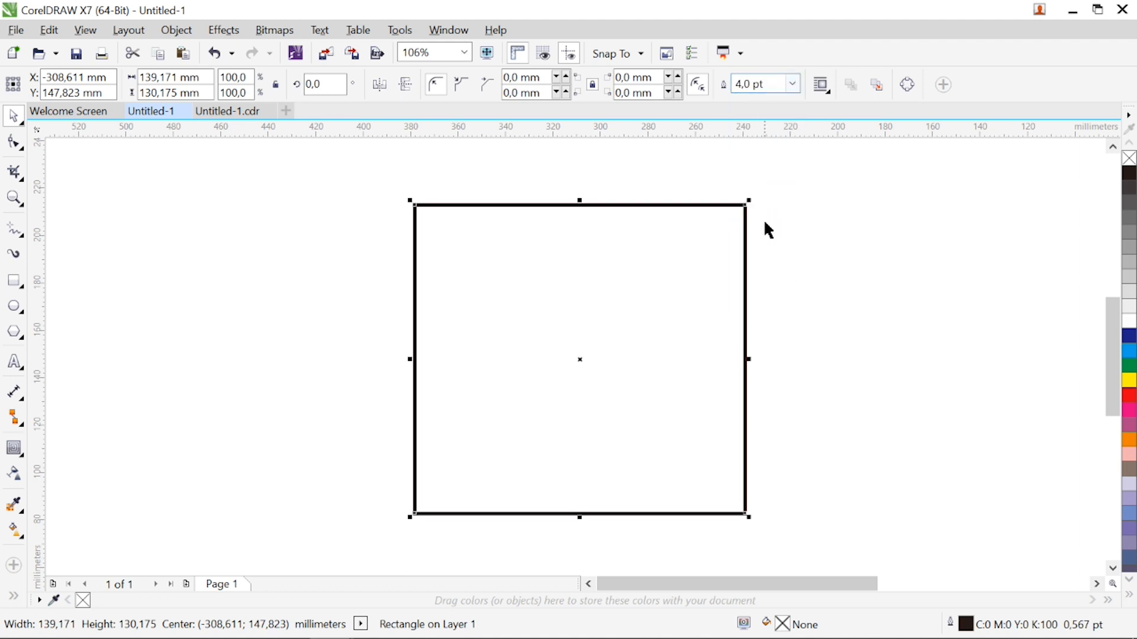
left_click(448, 30)
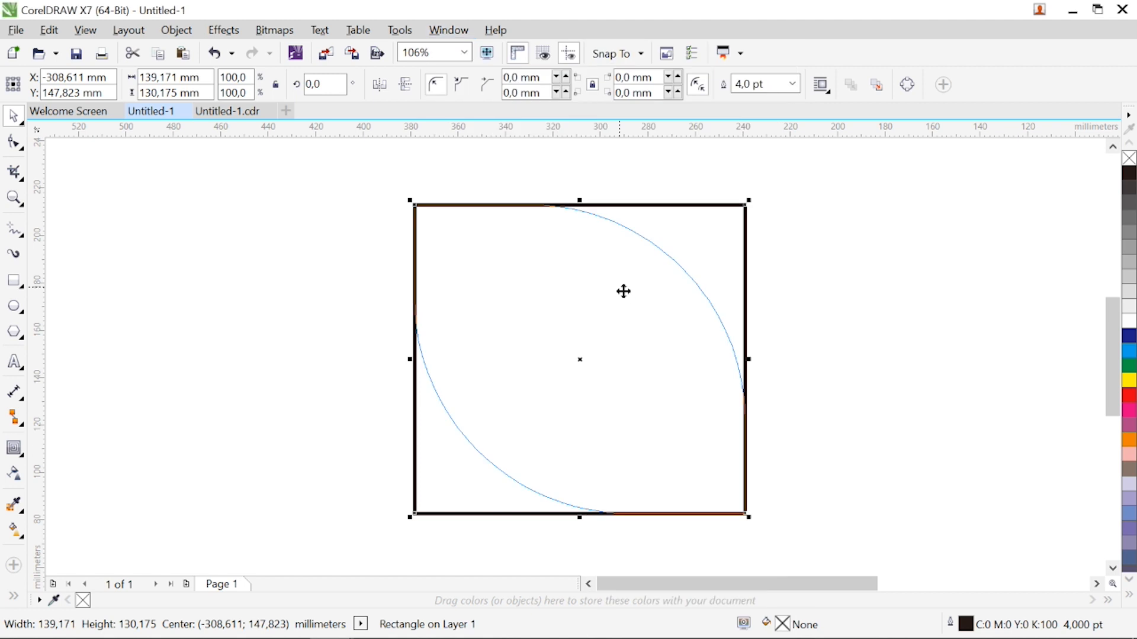
left_click(1054, 299)
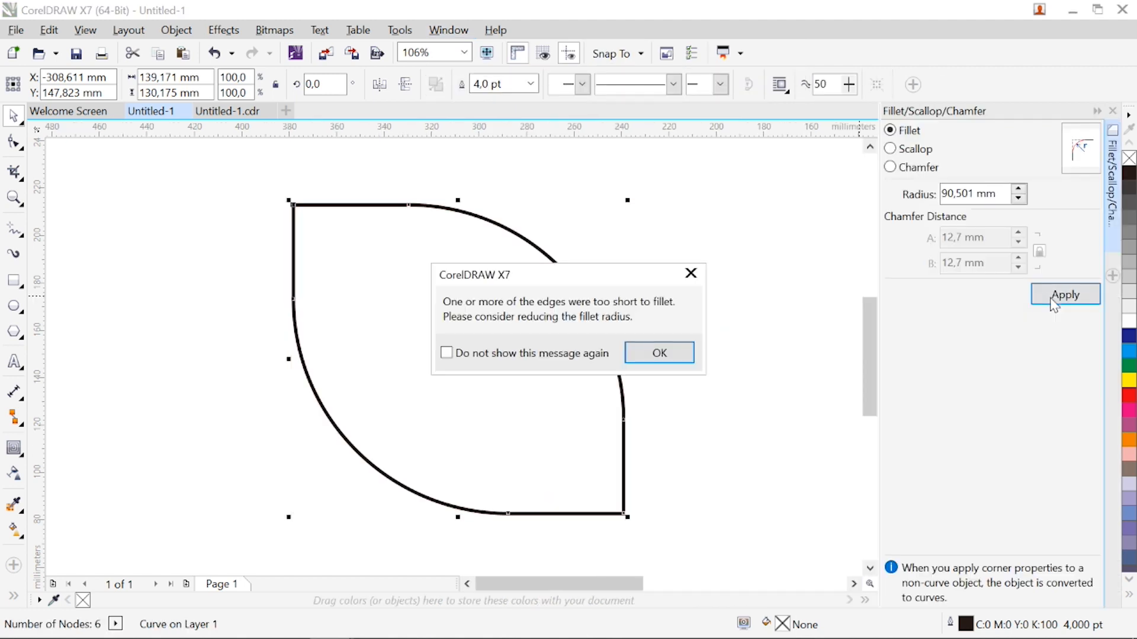
left_click(664, 354)
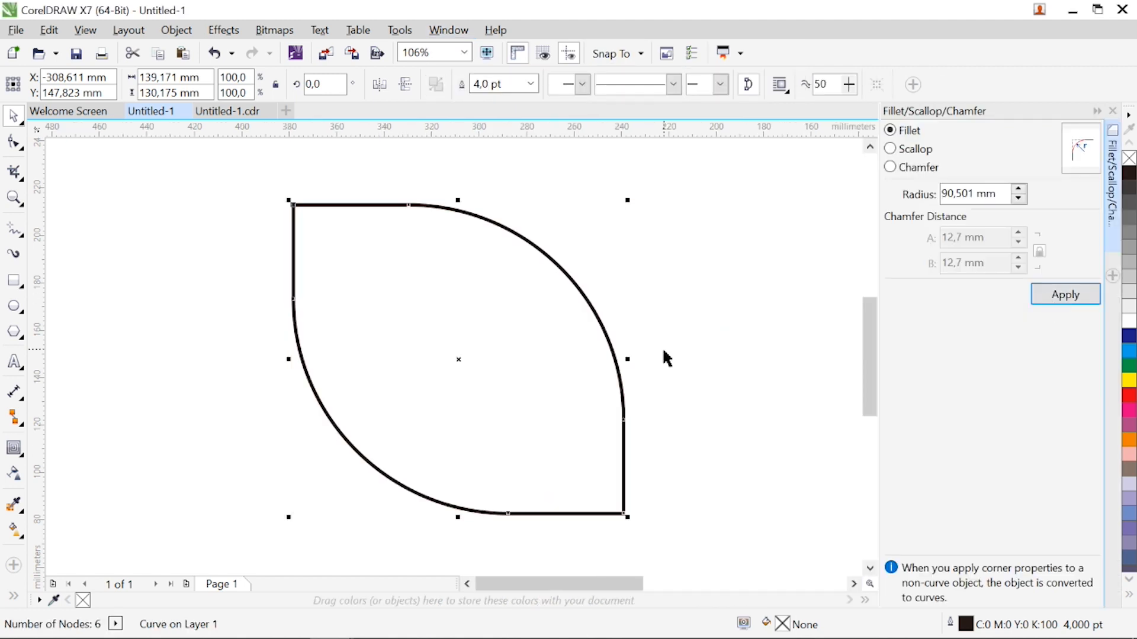
left_click(1112, 110)
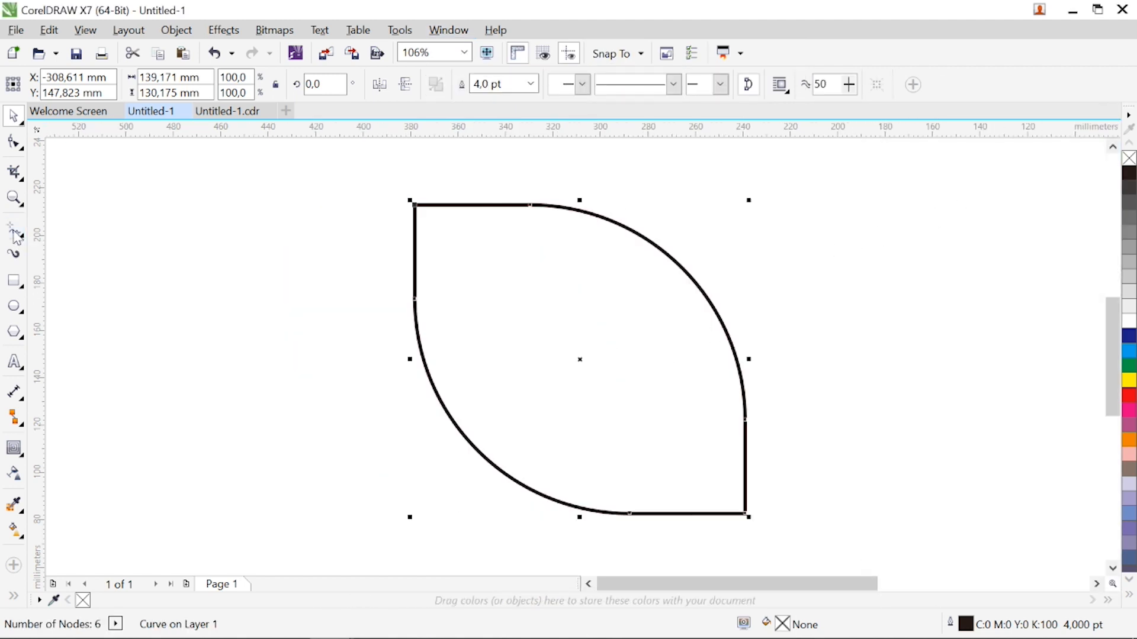
Draw a vertical line about 132 mm tall through the leaf shape, slightly off its centre, and set its outline to 4 pt
left_click(14, 230)
left_click(601, 512)
left_click(602, 193)
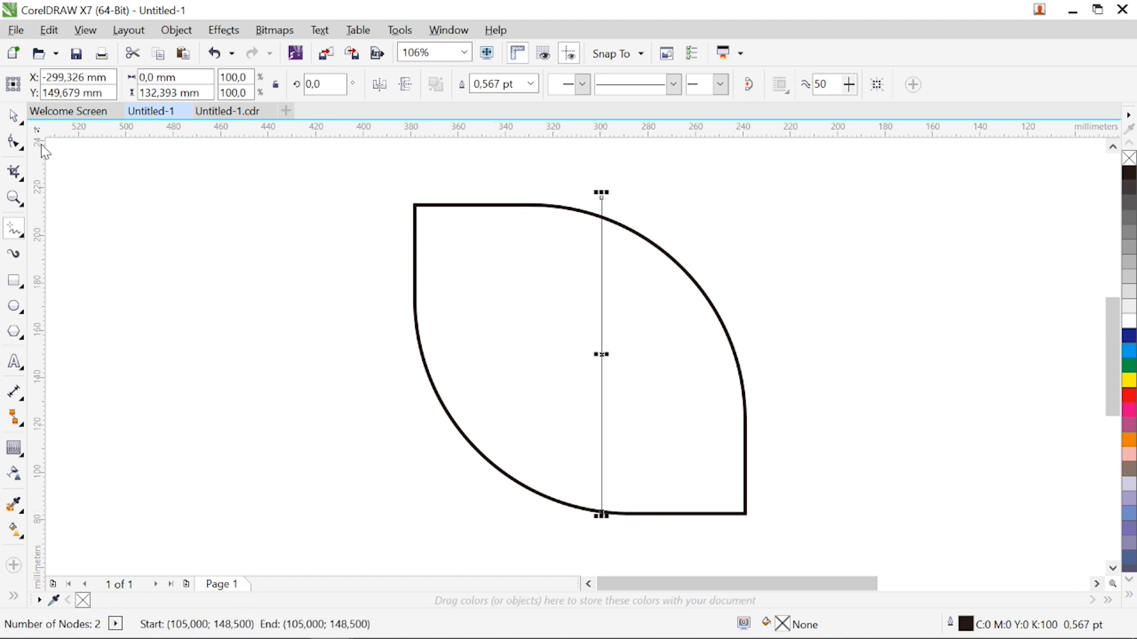
left_click(17, 120)
left_click(531, 84)
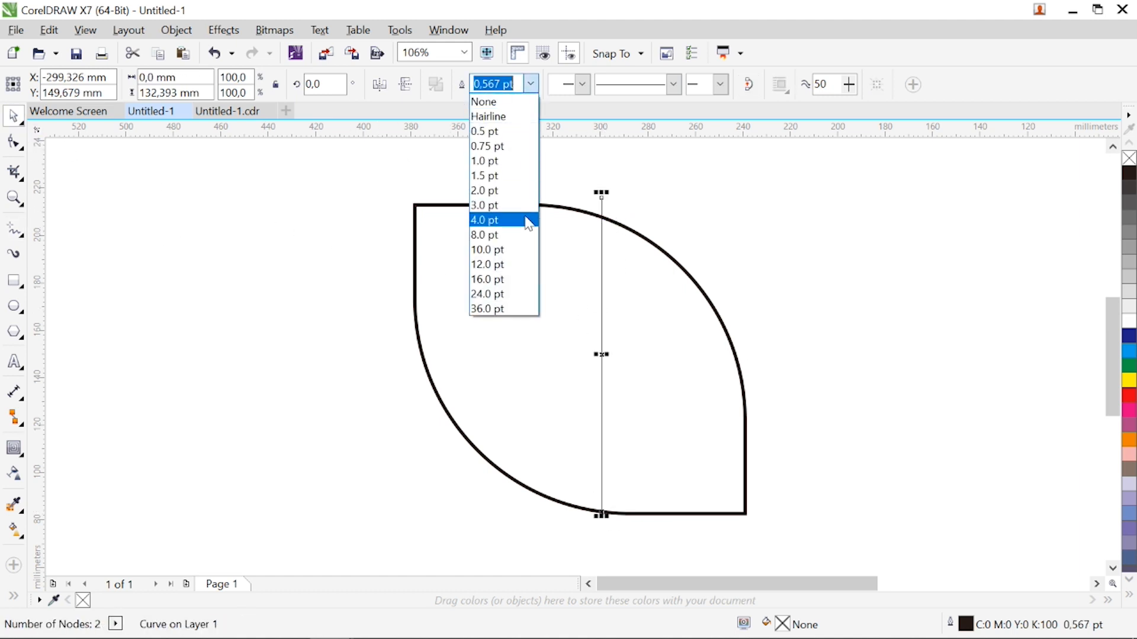
left_click(524, 219)
Split the leaf shape along the vertical line, break it apart, and delete the left portion and the cutting line
left_click_drag(374, 165, 764, 546)
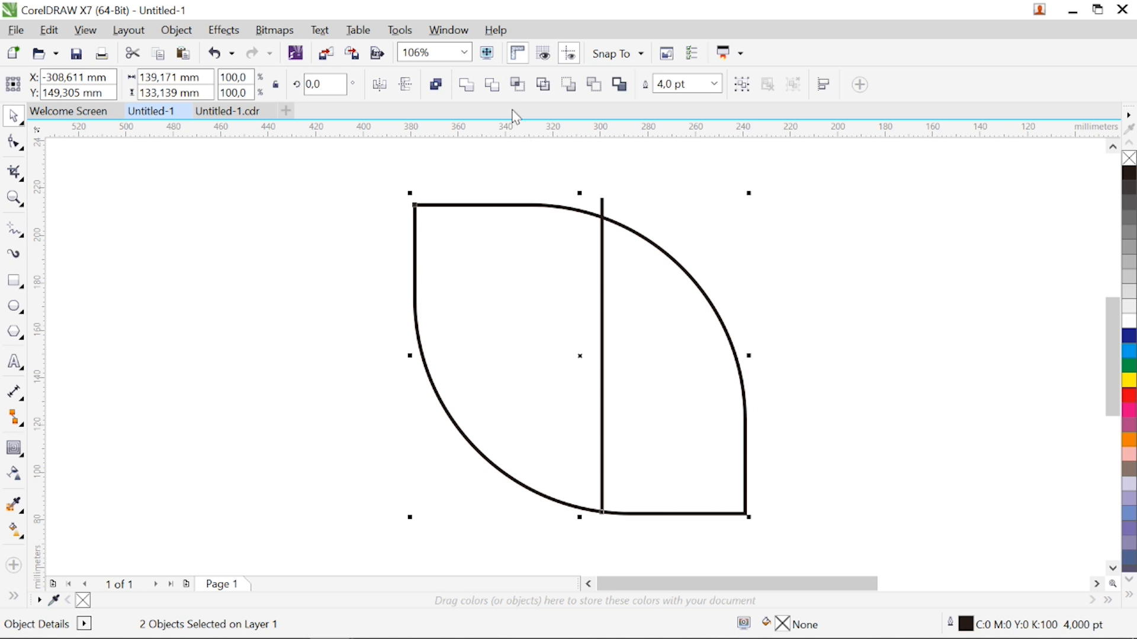
left_click(491, 89)
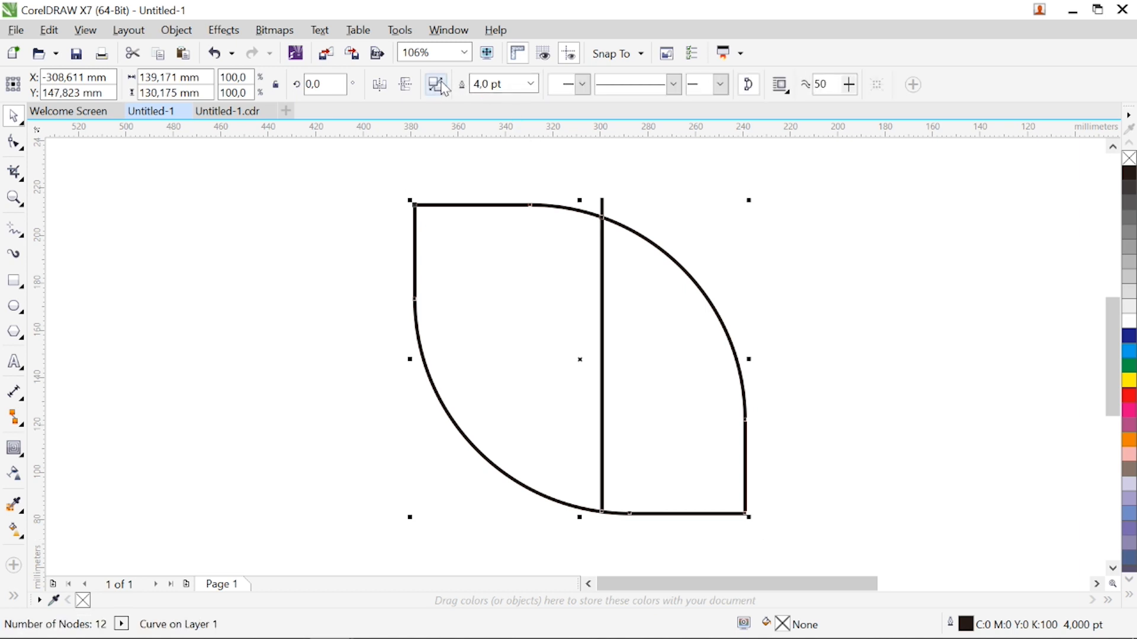
left_click(444, 87)
left_click(422, 285)
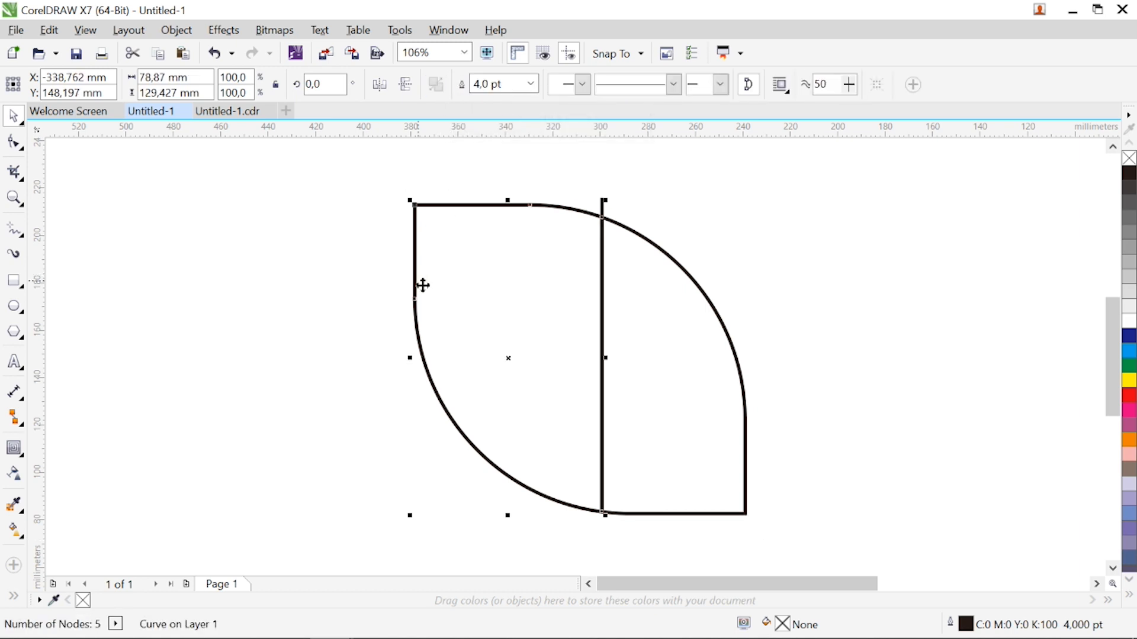
key("Delete")
left_click(603, 207)
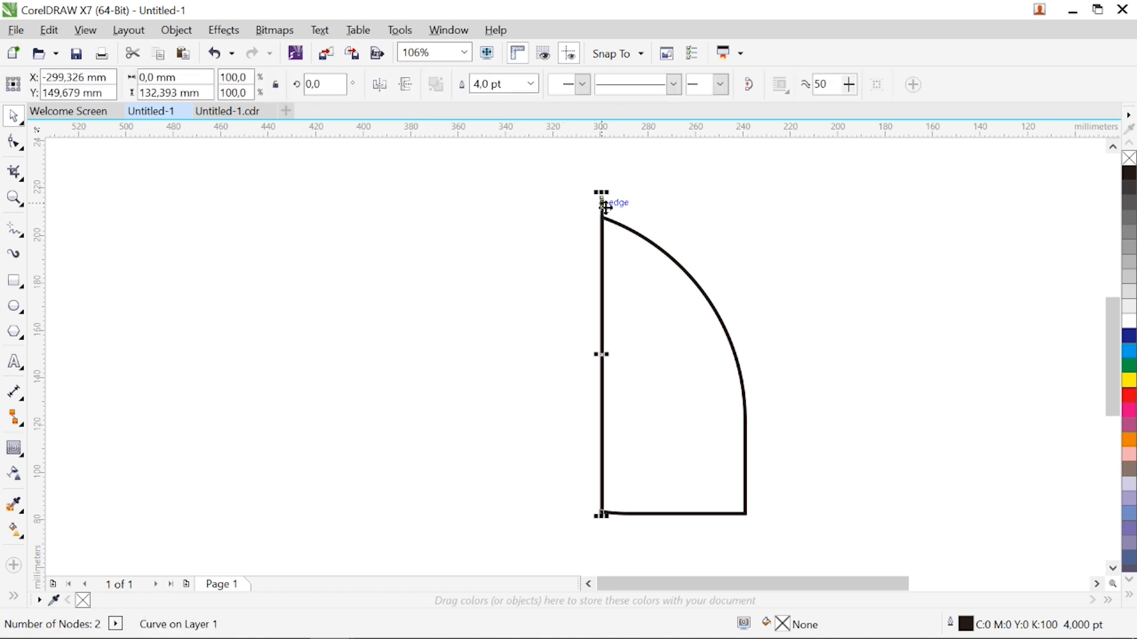
key("Delete")
Rotate the remaining piece 90 degrees so its long straight edge is at the bottom, and move it left about 70 mm
left_click(620, 277)
scroll(620, 276, "down", 1)
scroll(659, 330, "up", 1)
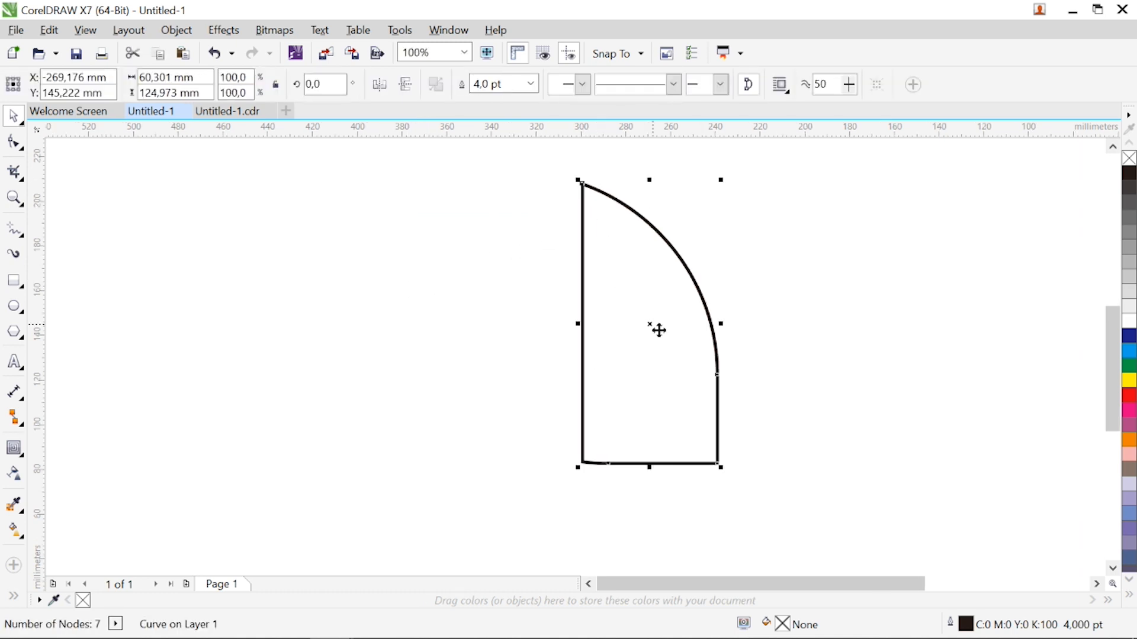
left_click(659, 330)
left_click_drag(720, 467, 747, 281)
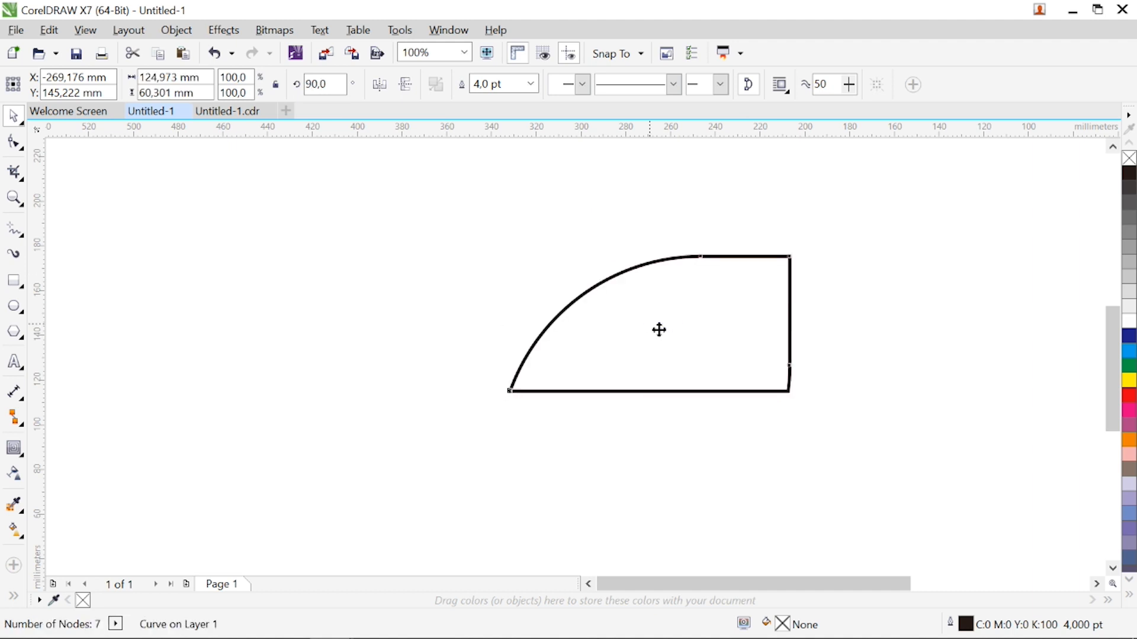
left_click_drag(657, 330, 495, 328)
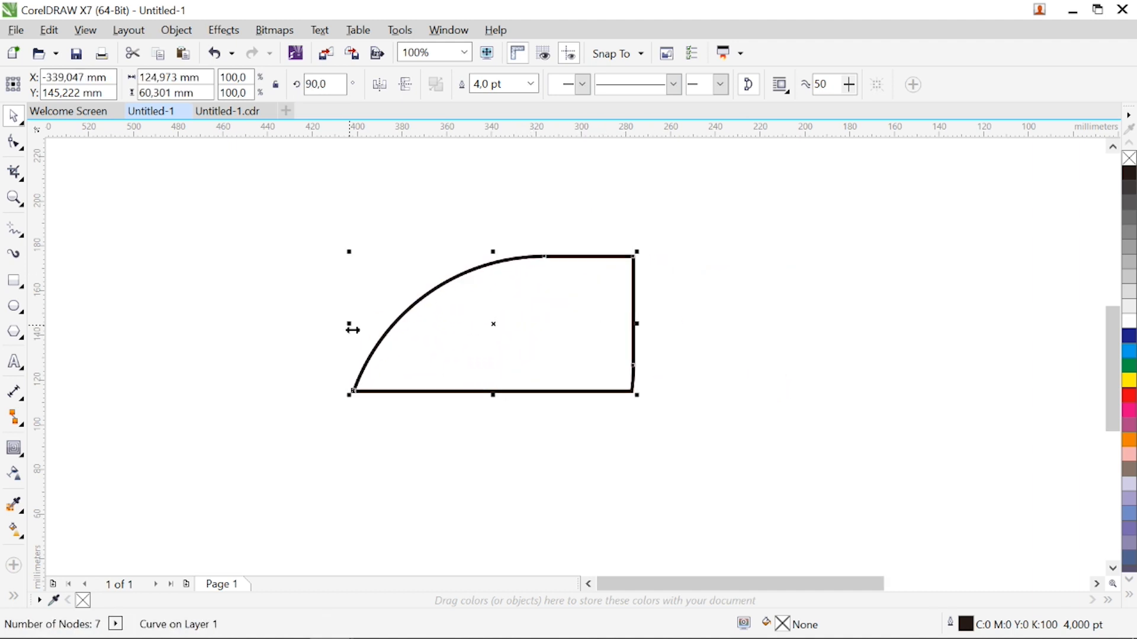
Mirror a copy of the piece horizontally against its right edge and weld both halves into one shape
left_click_drag(352, 328, 691, 345)
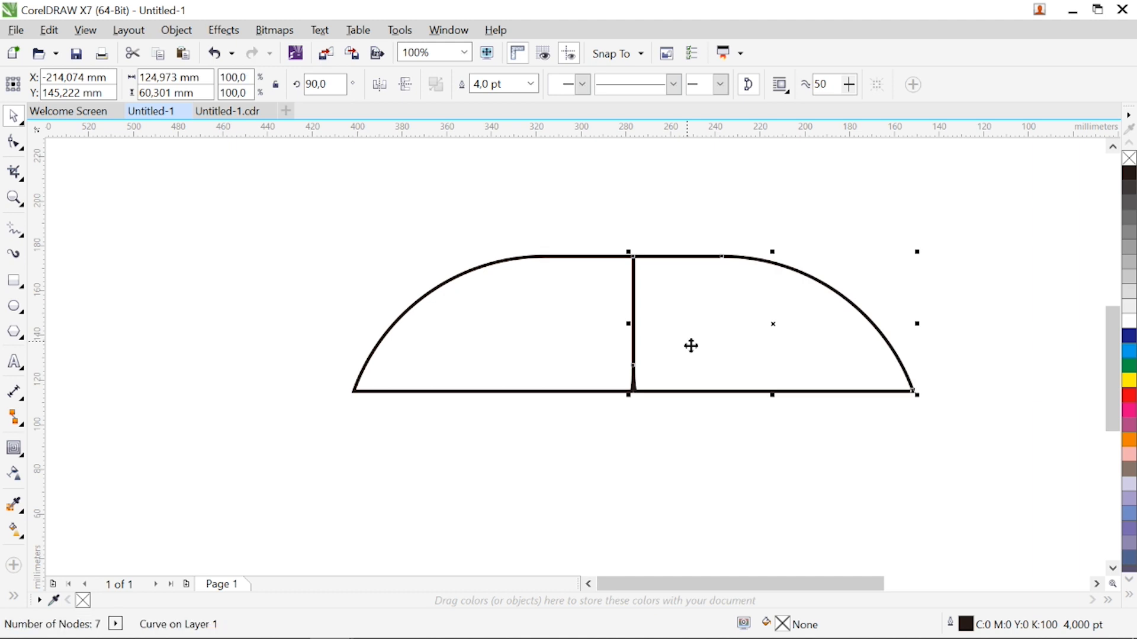
left_click(559, 350, "shift")
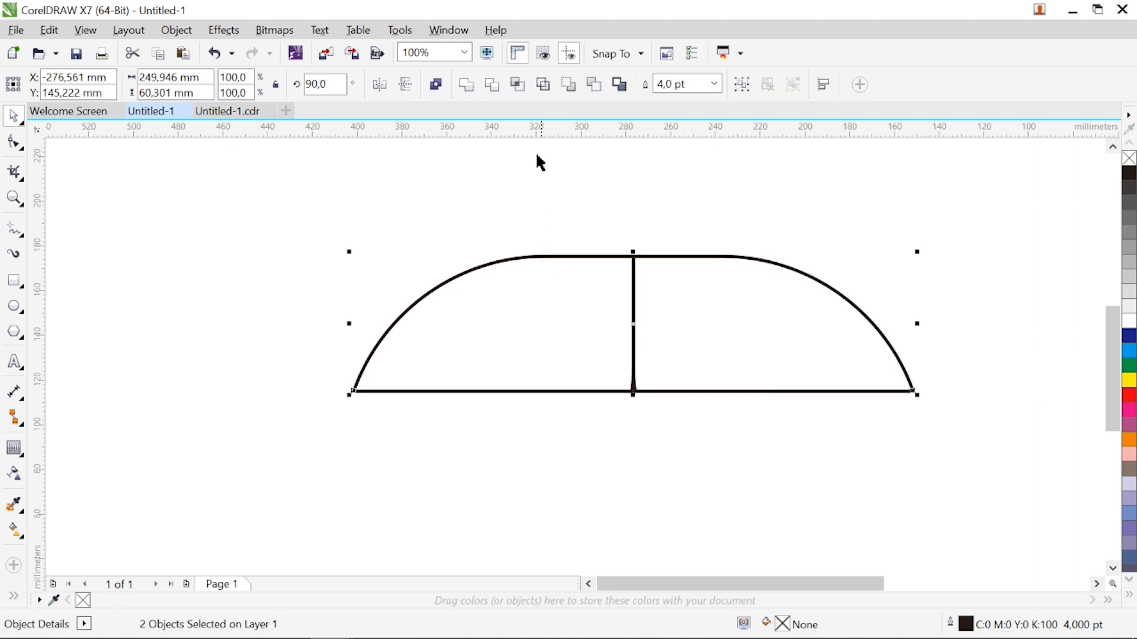
left_click(475, 89)
Delete the leftover spike nodes at the middle of the bottom edge and move the shape left about 19 mm
key("F10")
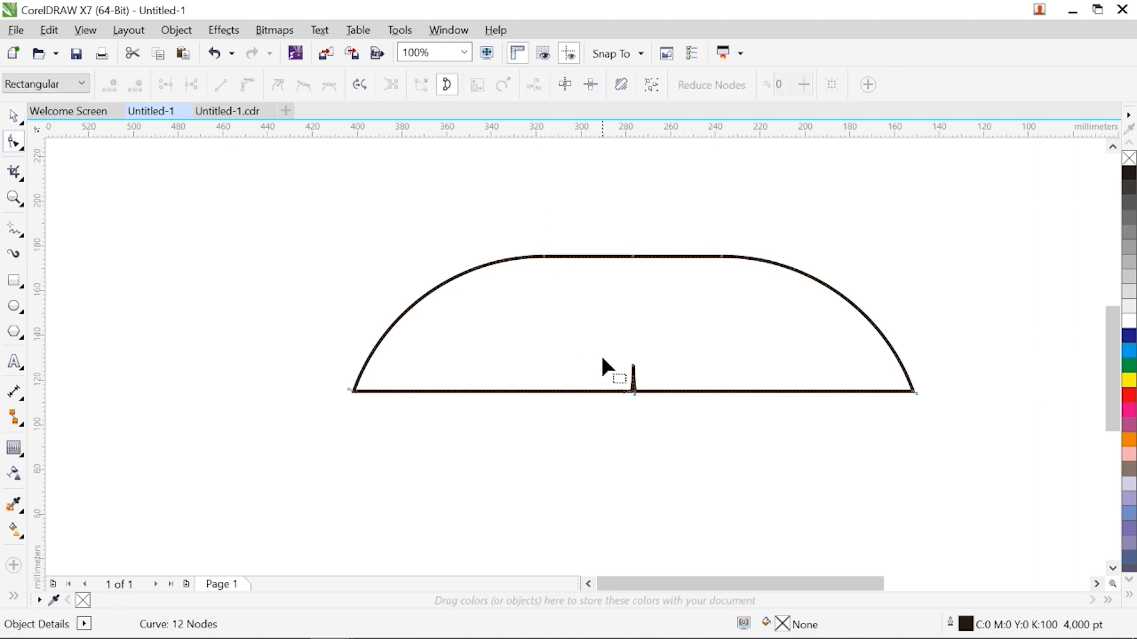
left_click_drag(623, 363, 662, 406)
key("Delete")
key("space")
left_click_drag(635, 330, 563, 336)
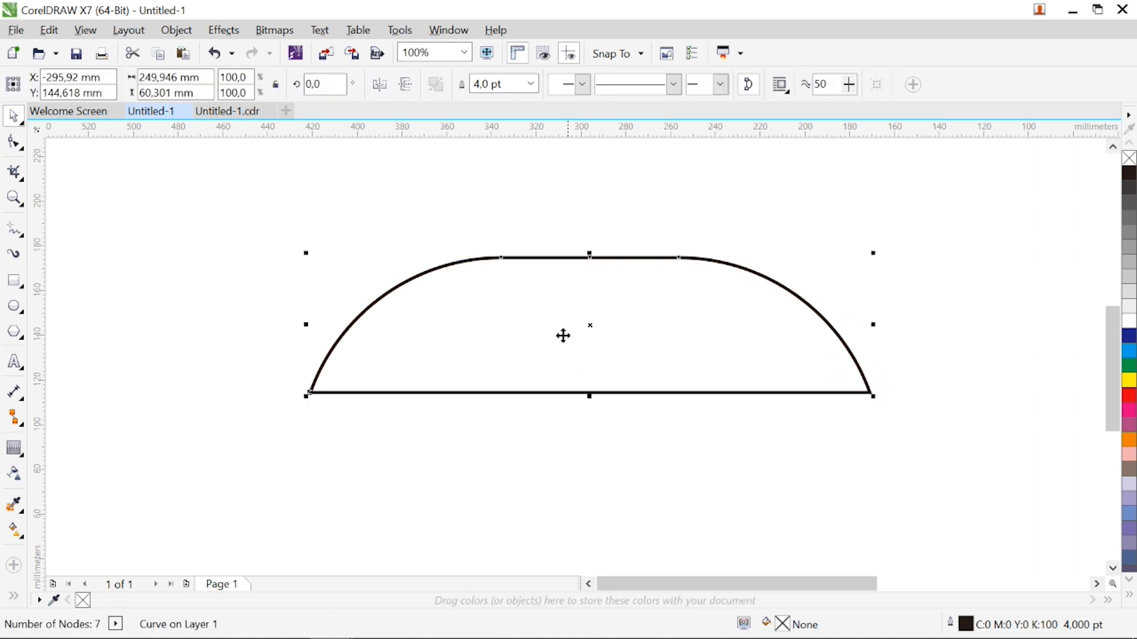
Add a one-step inside contour to the dome shape with an offset of about 14 mm
left_click(14, 448)
left_click_drag(590, 258, 590, 290)
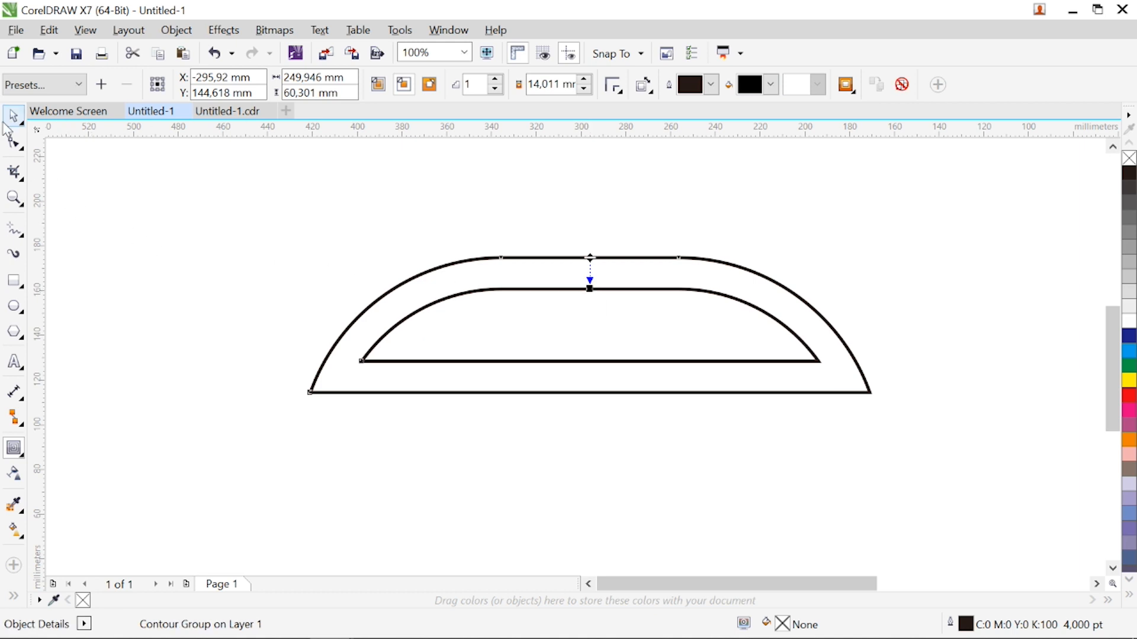
left_click(13, 117)
Place a vertically mirrored copy of the contoured dome below it, about 144 mm overall height, and group the two
left_click_drag(1112, 373, 1115, 390)
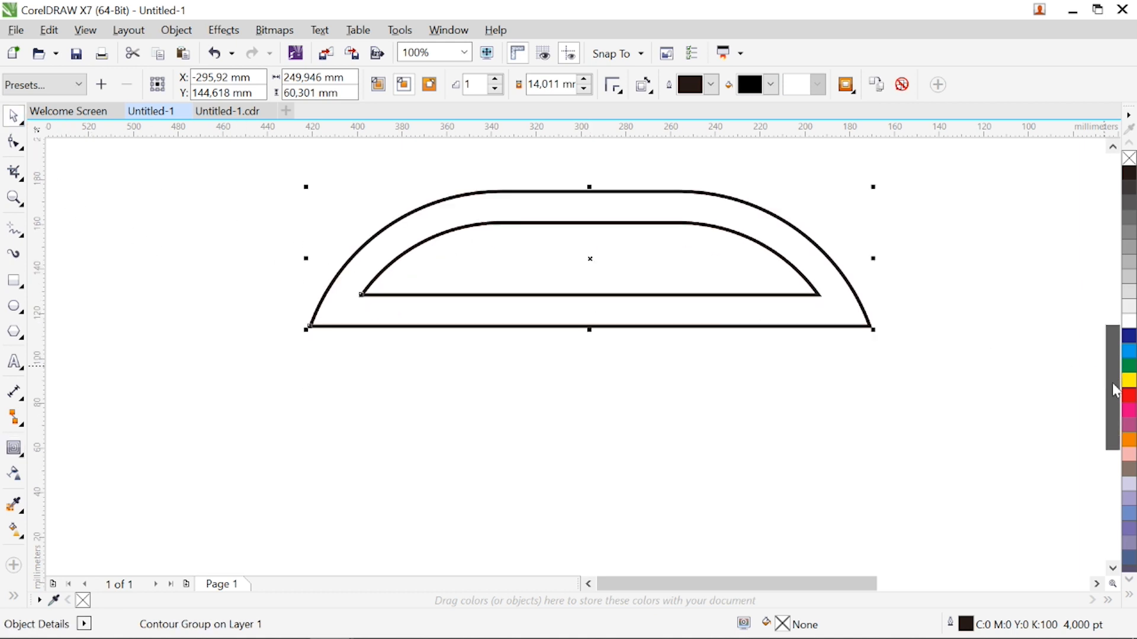
left_click(595, 190)
left_click_drag(596, 194, 597, 450)
left_click(562, 308, "shift")
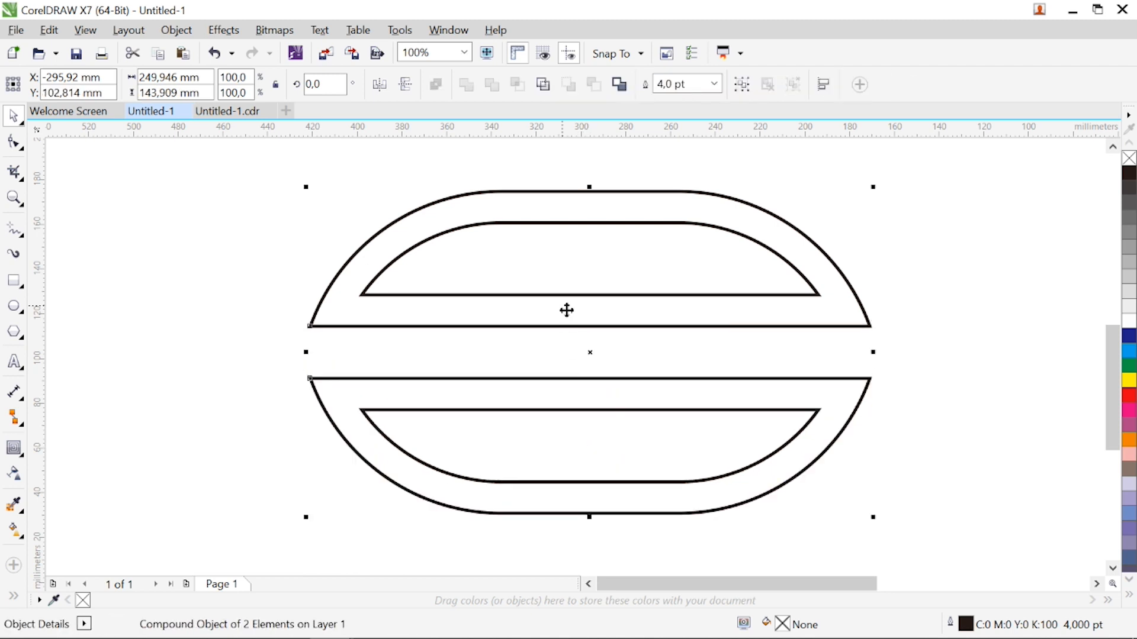
left_click(747, 86)
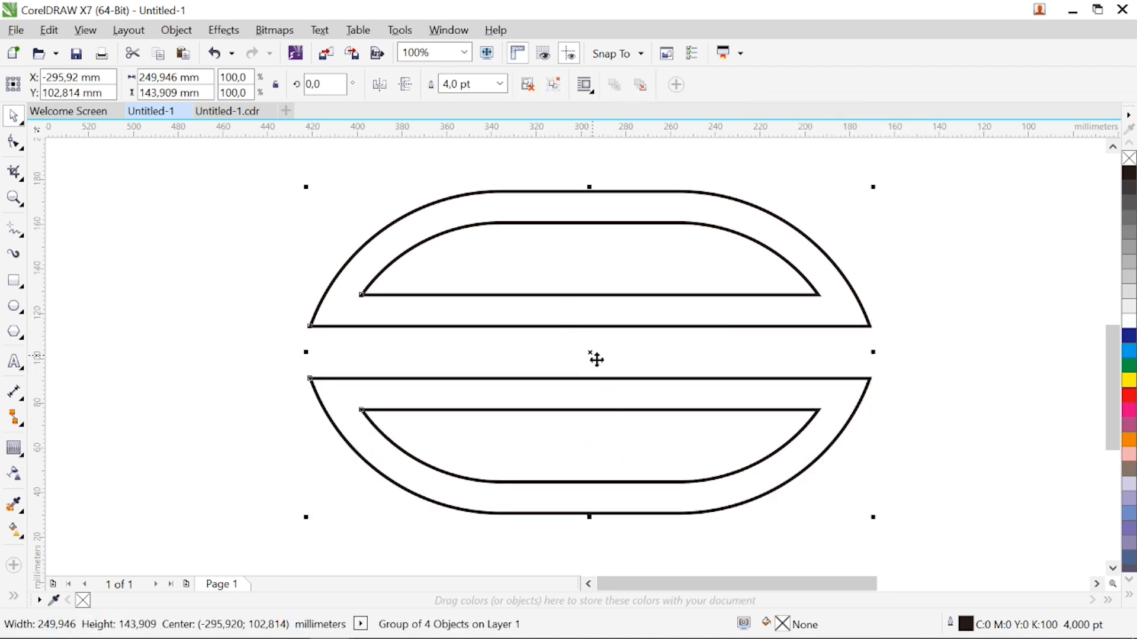
Create a copy of the grouped domes rotated 90 degrees about their centre
left_click(600, 371)
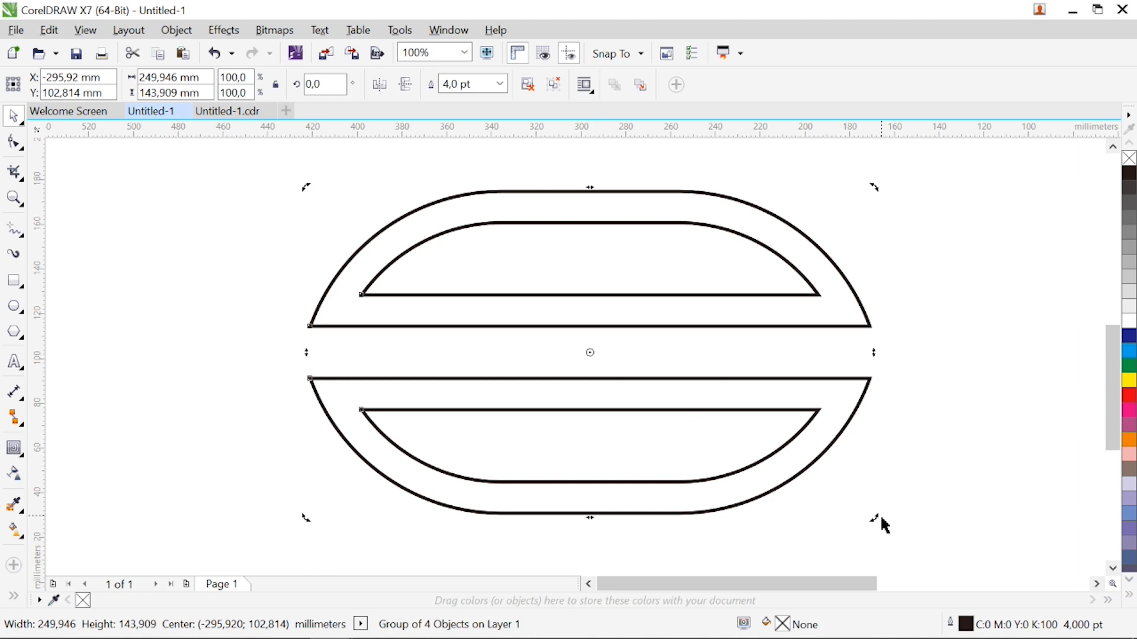
left_click_drag(876, 524, 680, 184)
right_click(681, 183)
scroll(637, 258, "down", 1)
left_click(261, 269)
Narrow the vertical pair to about 135 mm by moving its left half inward, regroup it and centre it on the horizontal pair
left_click(14, 198)
left_click_drag(422, 148, 778, 483)
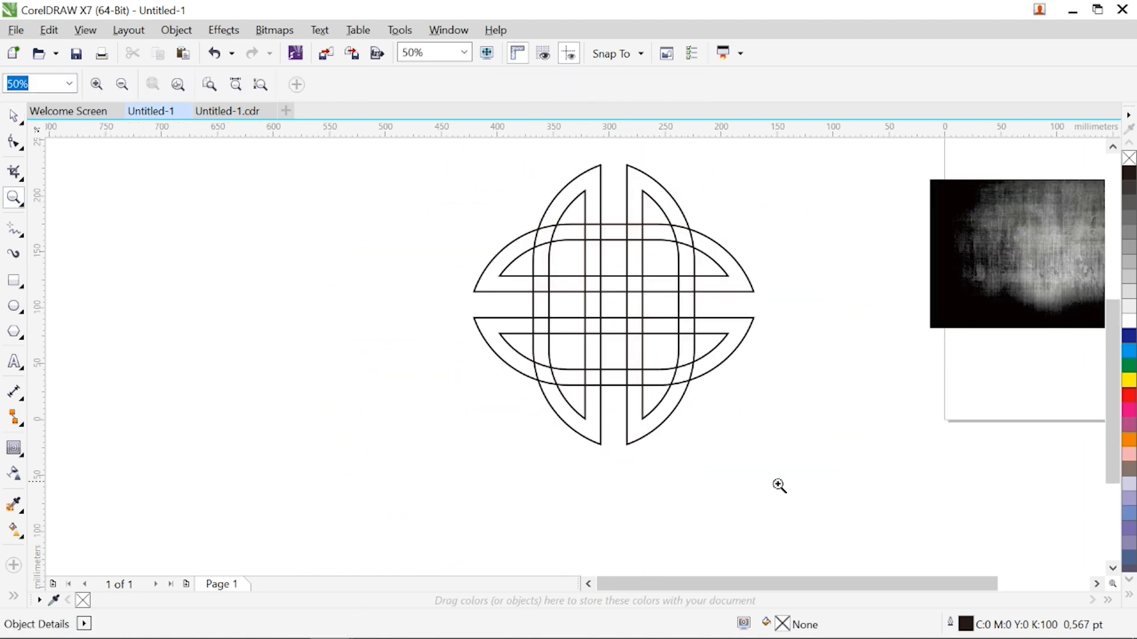
left_click(563, 200)
left_click(528, 84)
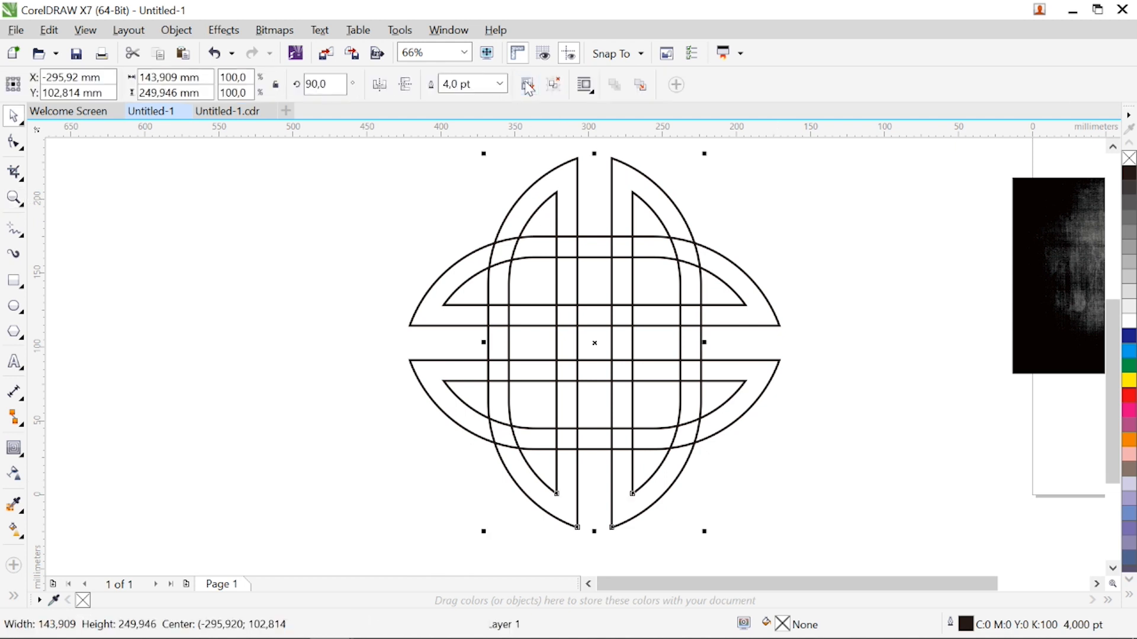
left_click_drag(569, 211, 582, 211)
left_click(626, 360, "shift")
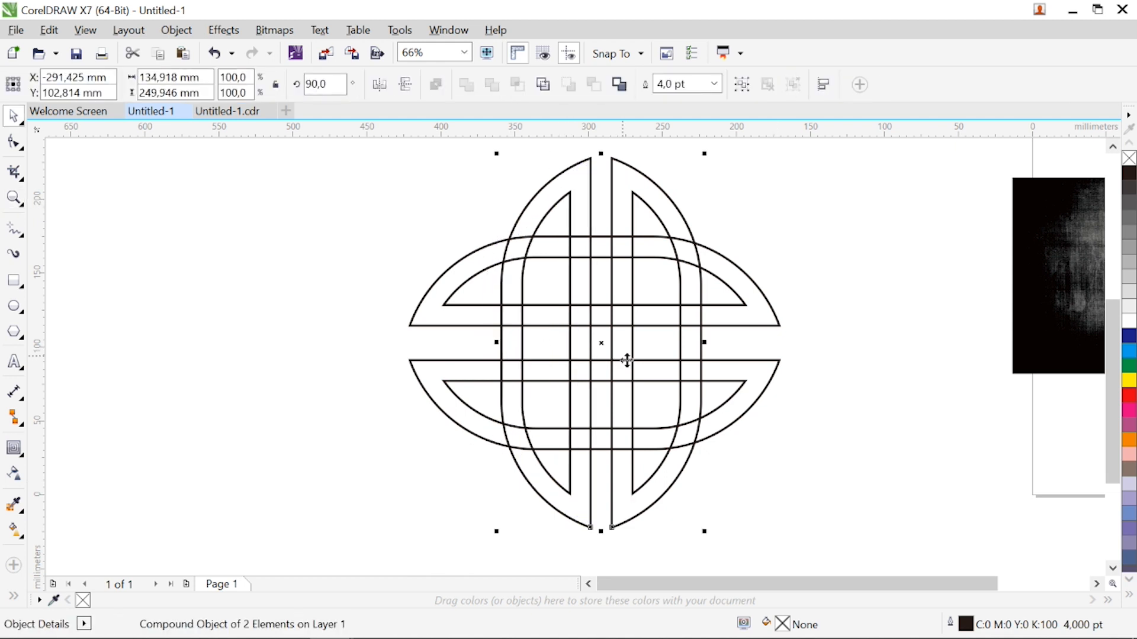
left_click(741, 85)
left_click(594, 276, "shift")
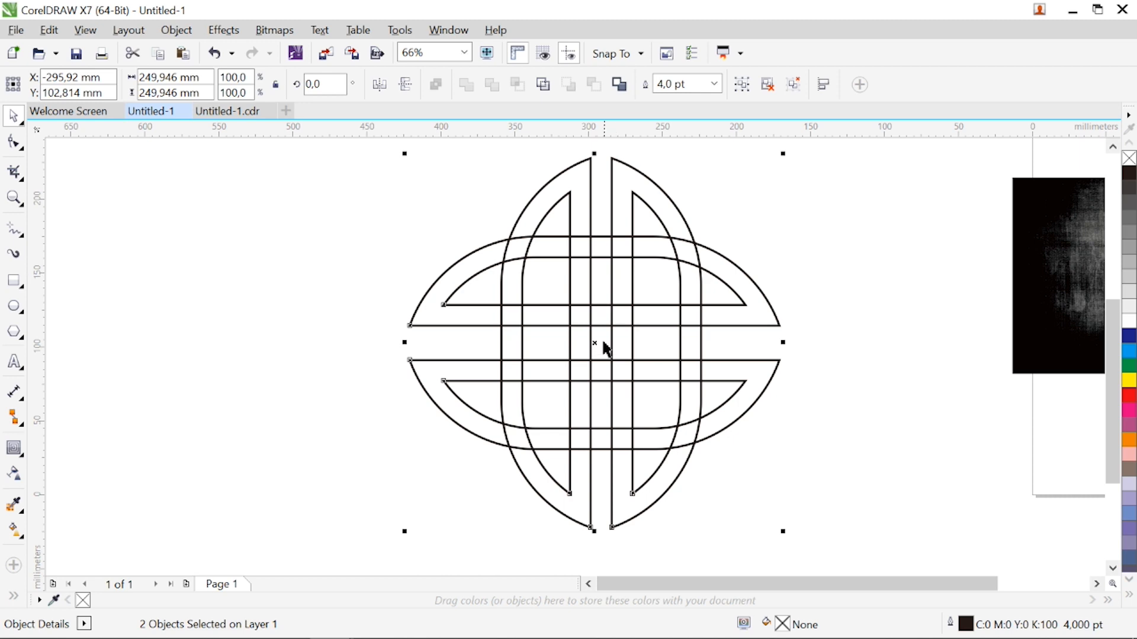
left_click_drag(605, 354, 606, 349)
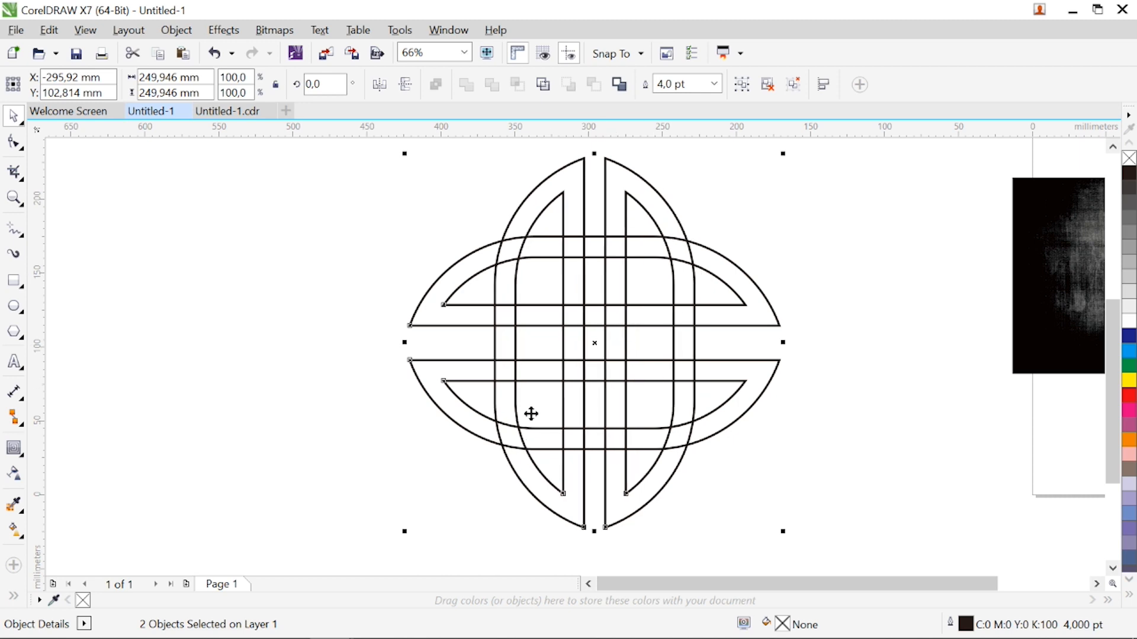
Set the outline for new lines to red with a 4 pt width
left_click(14, 230)
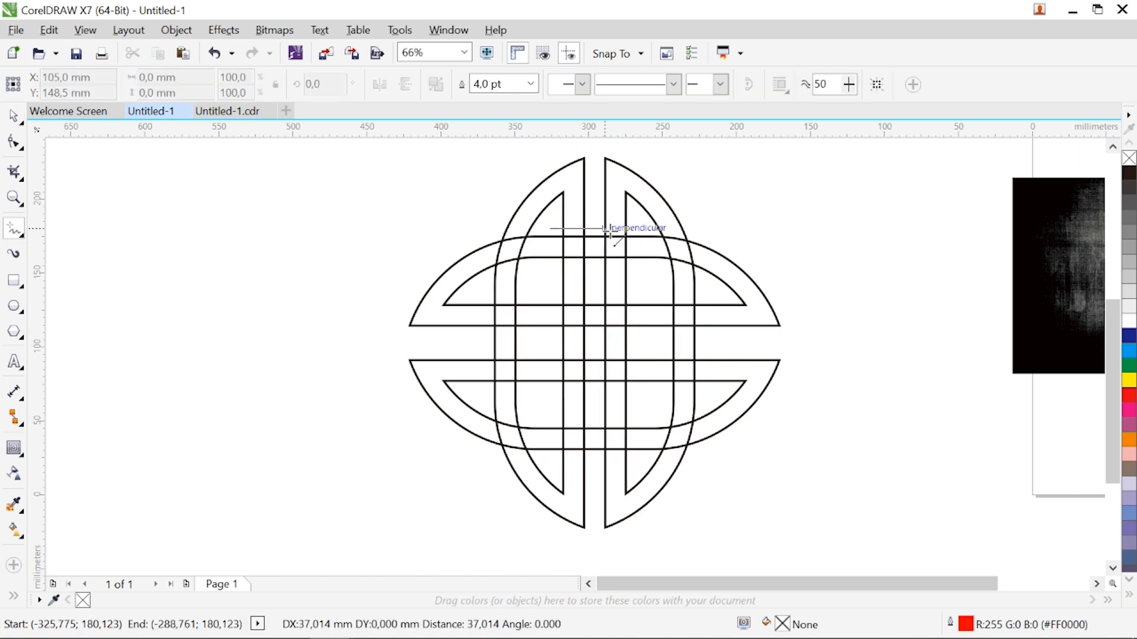
key("F12")
left_click(486, 149)
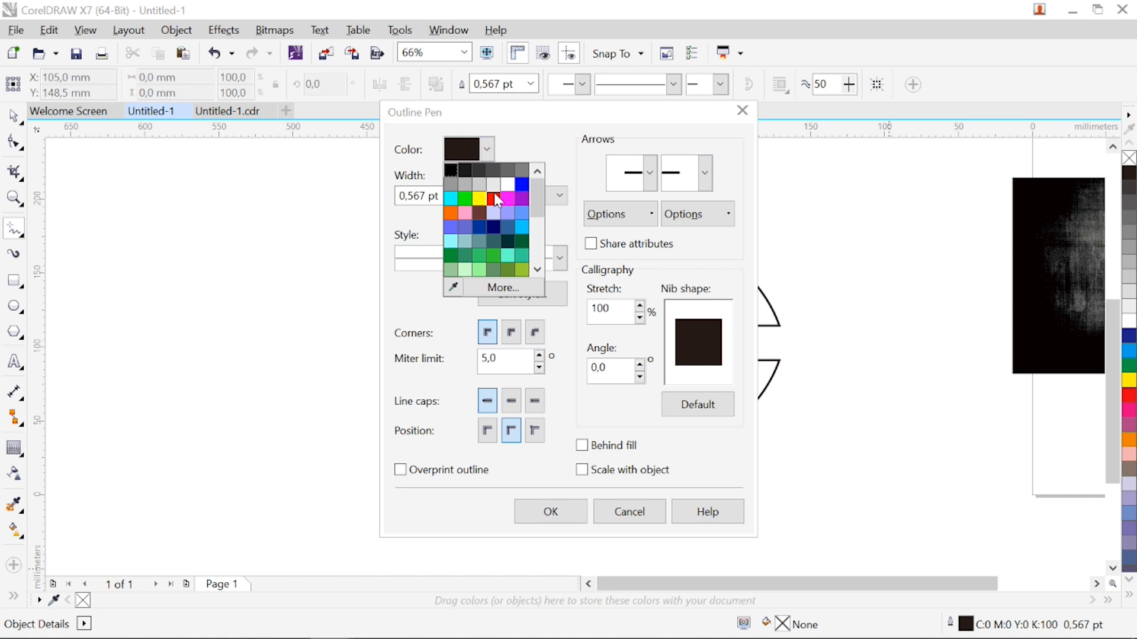
left_click(494, 195)
left_click(460, 196)
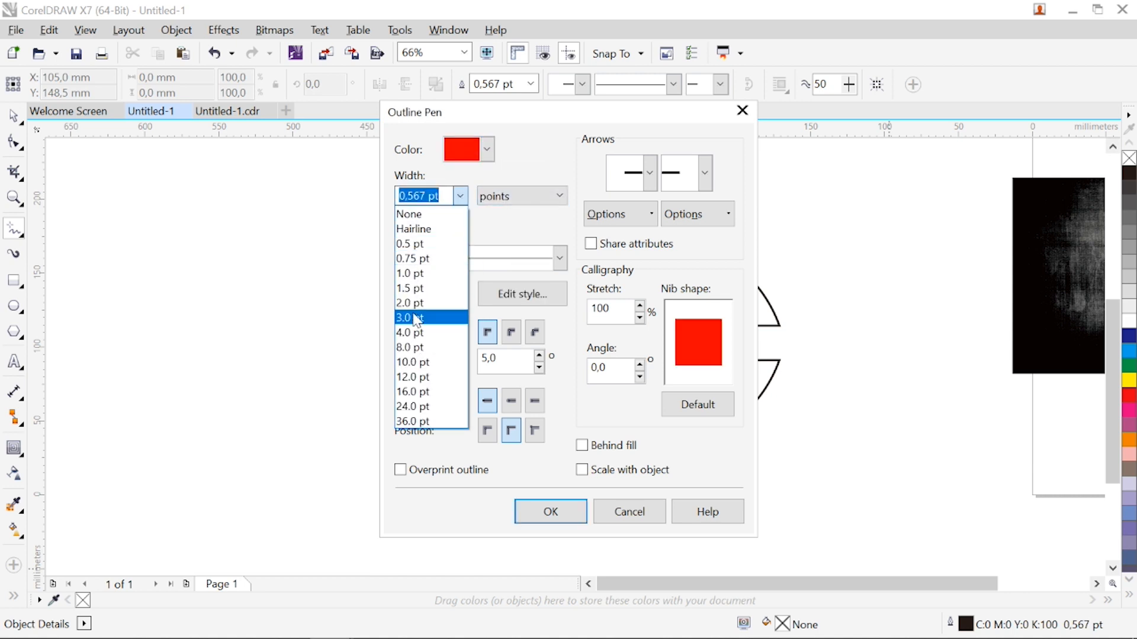
left_click(413, 336)
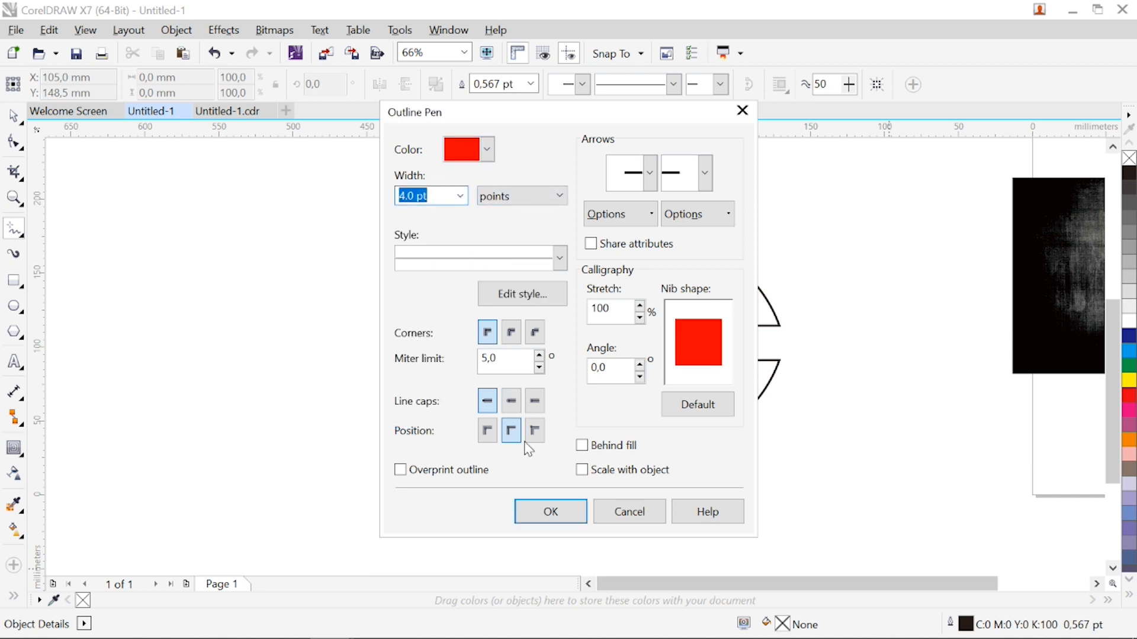
left_click(549, 519)
Draw two horizontal red lines, about 37 and 39 mm long, above and below the upper horizontal band, and group them
left_click(550, 229)
left_click(604, 229)
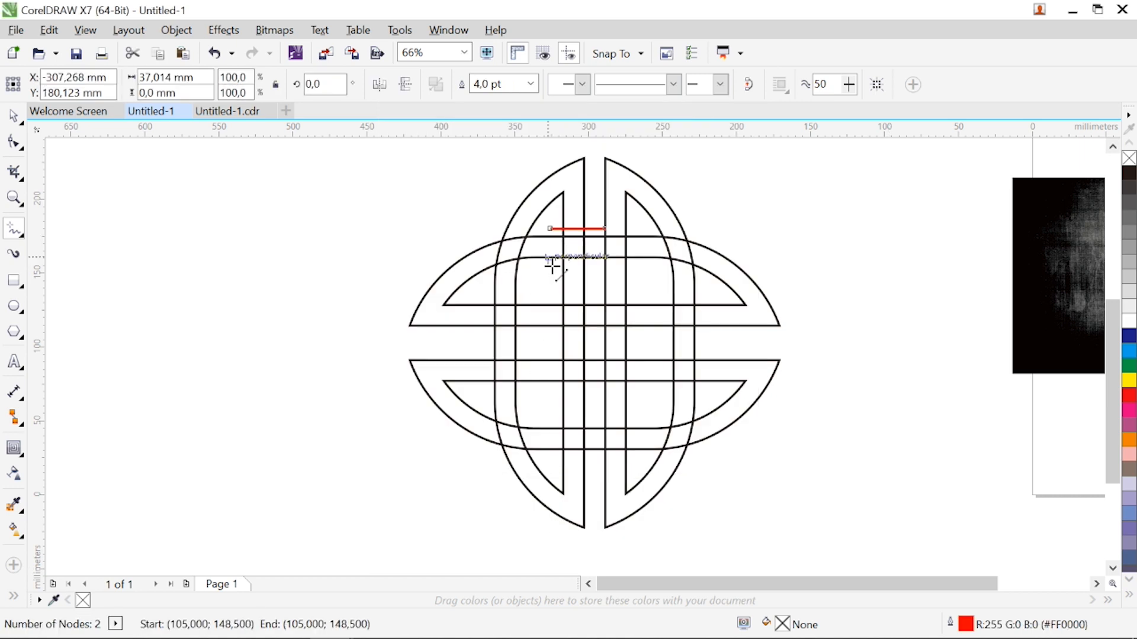
left_click(548, 264)
left_click(604, 264)
key("space")
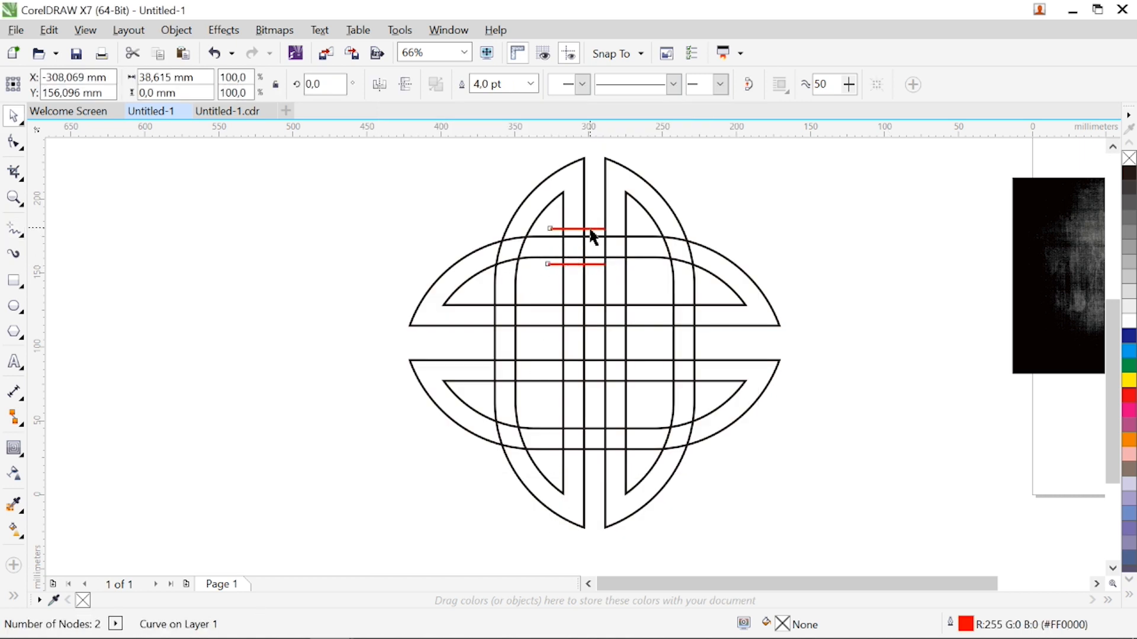
left_click(592, 231, "shift")
left_click(738, 88)
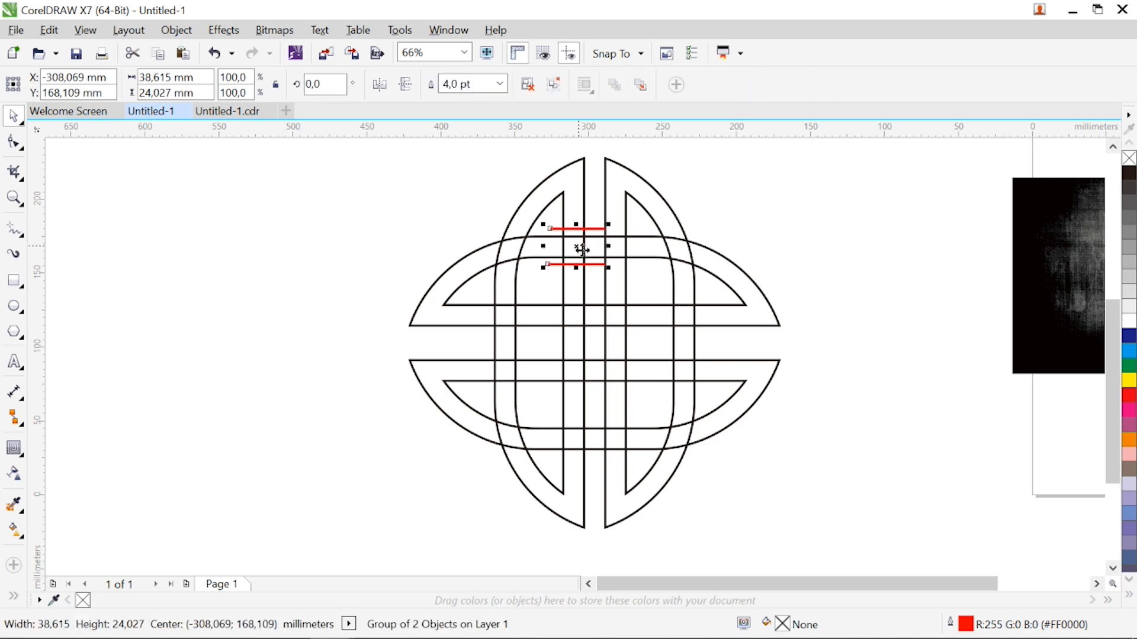
Copy the red line pair onto the crossing of the left vertical band and group both pairs
left_click_drag(582, 250, 511, 319)
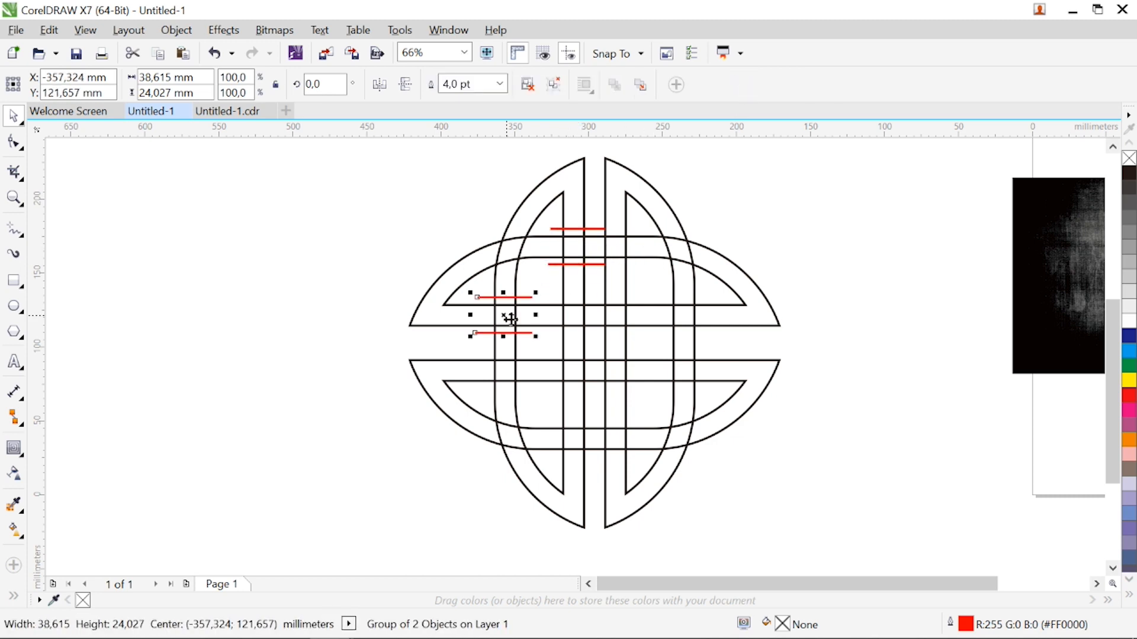
left_click(559, 235, "shift")
left_click(738, 88)
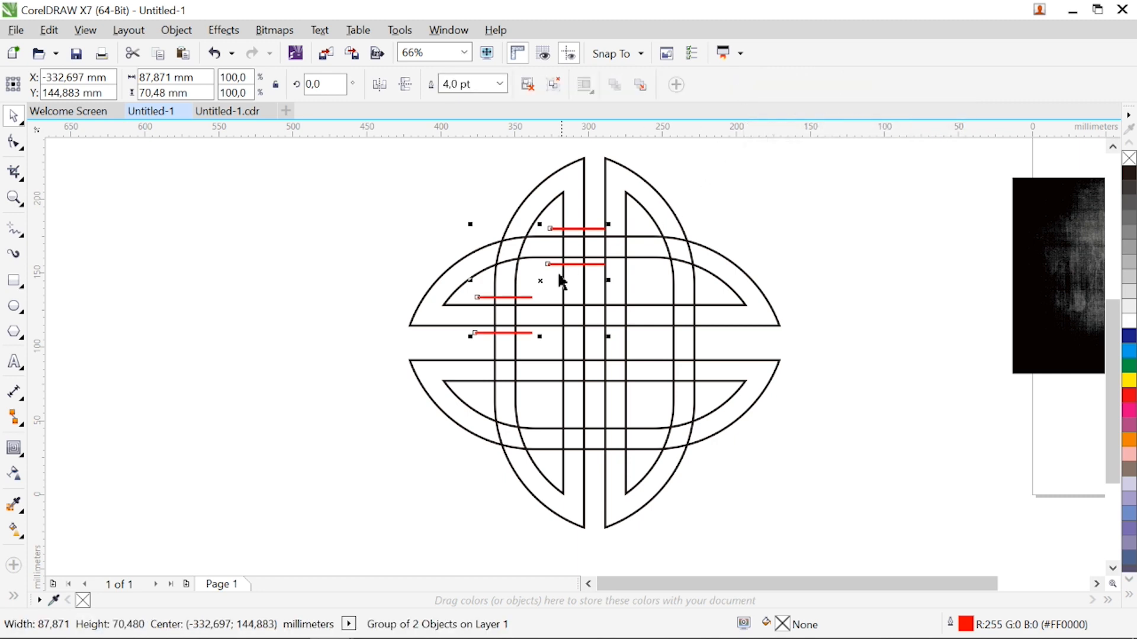
Duplicate the grouped red lines onto the lower-right crossings and add copies rotated 90 degrees at the upper-right and lower-left crossings
left_click_drag(545, 285, 657, 409)
right_click(657, 408)
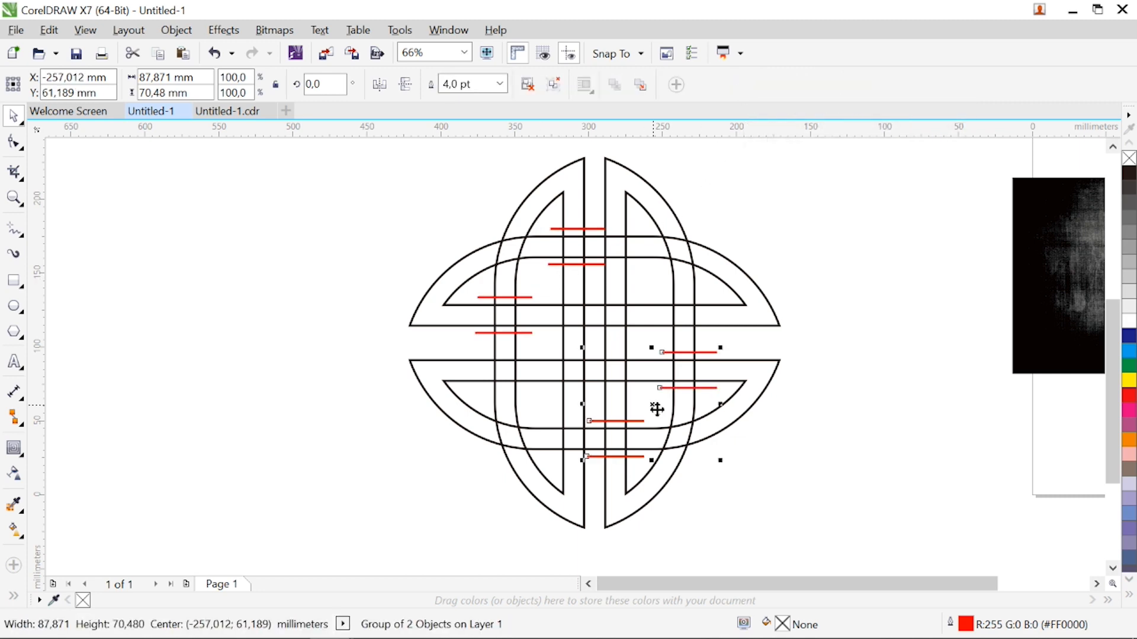
left_click(543, 283)
left_click(546, 285)
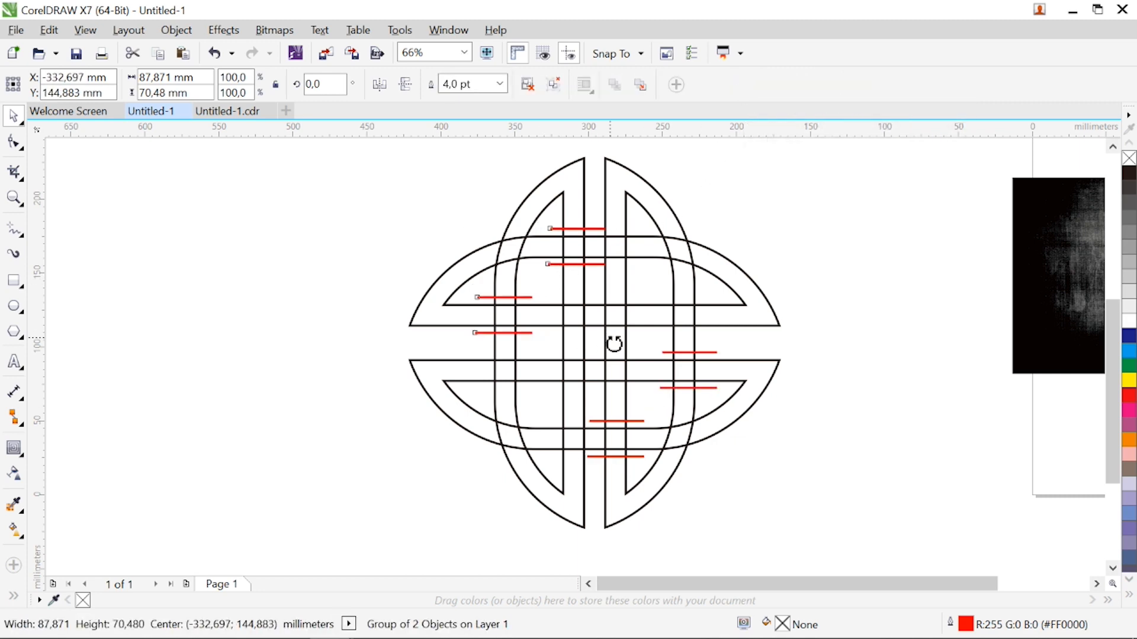
left_click_drag(614, 344, 610, 206)
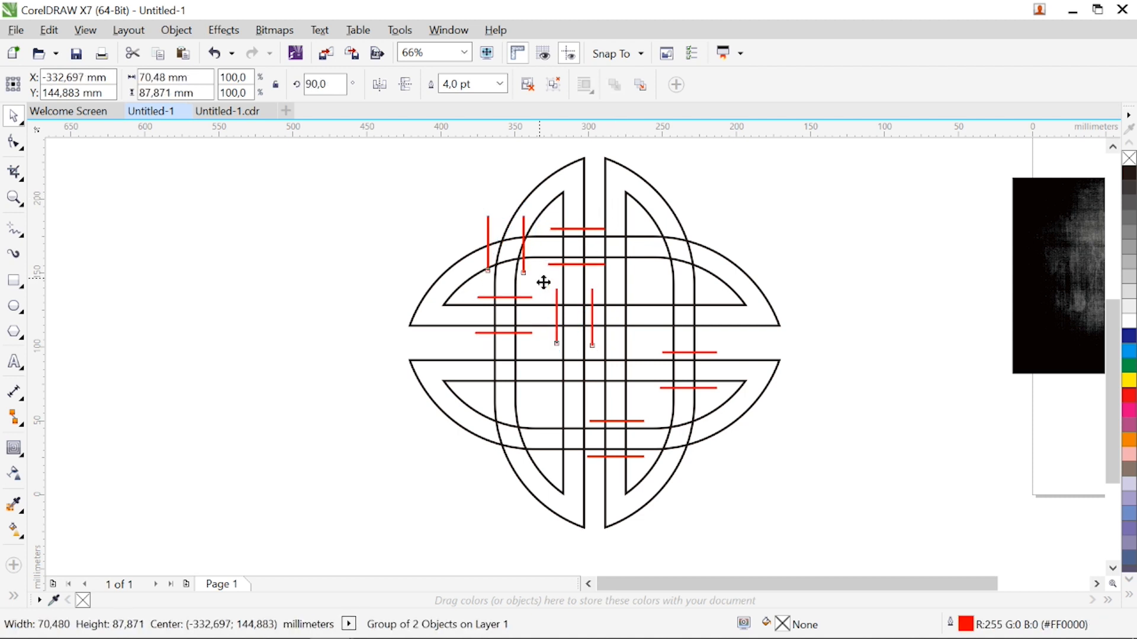
left_click_drag(544, 282, 545, 411)
Use Smart Fill with grey fill and a 0.567 pt black outline on the upper-left arches and the adjoining upper horizontal band
left_click(13, 596)
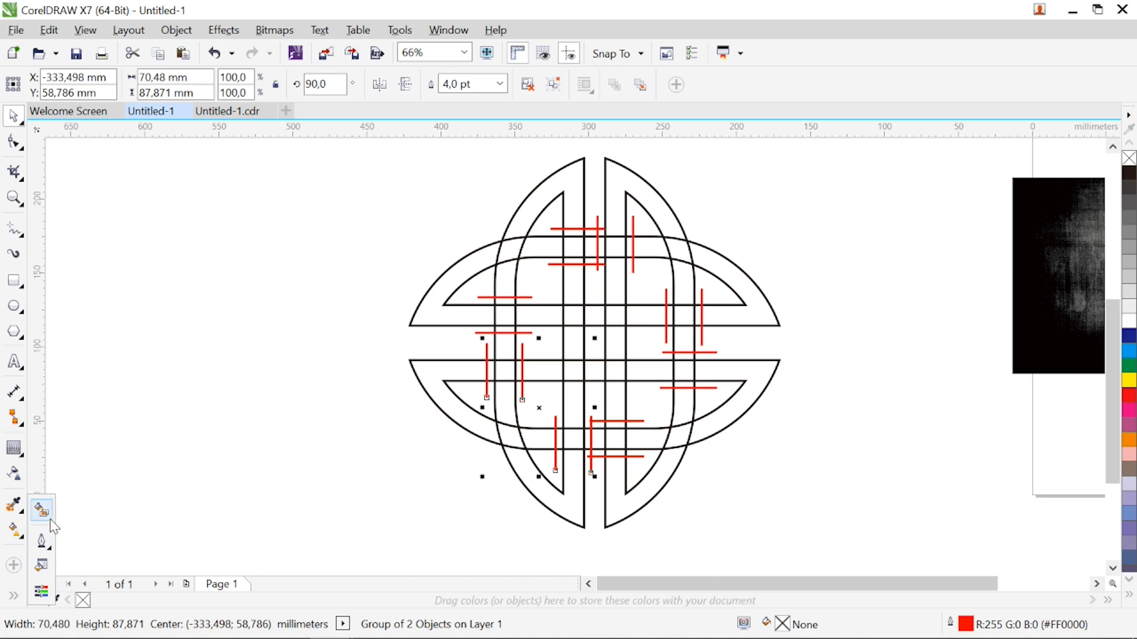
left_click(52, 519)
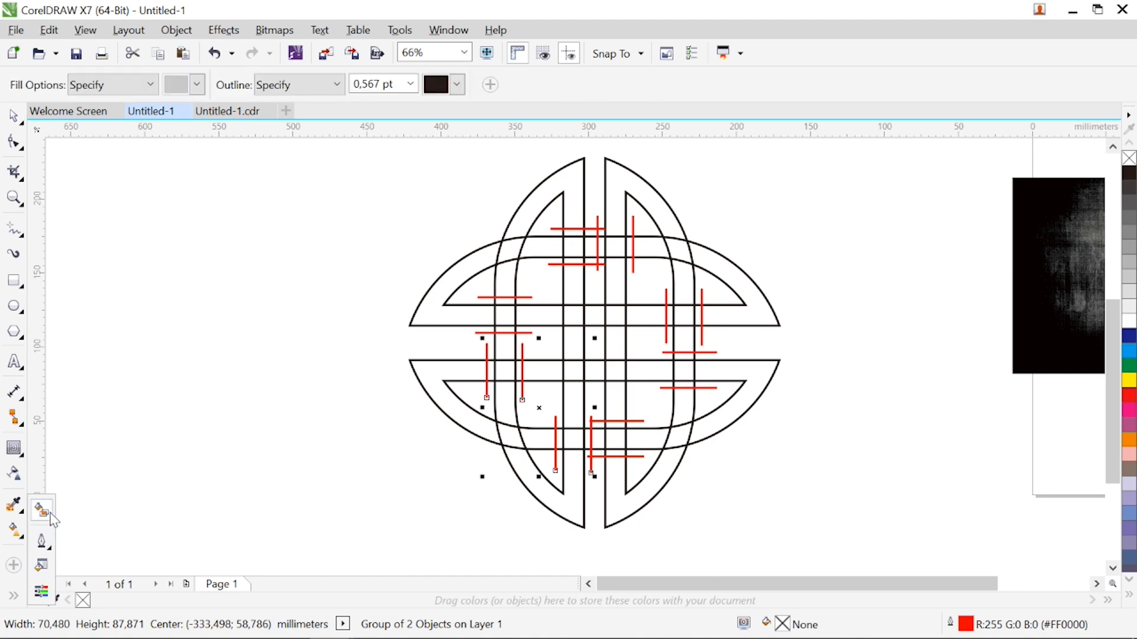
left_click(524, 235)
left_click(511, 249)
left_click(512, 277)
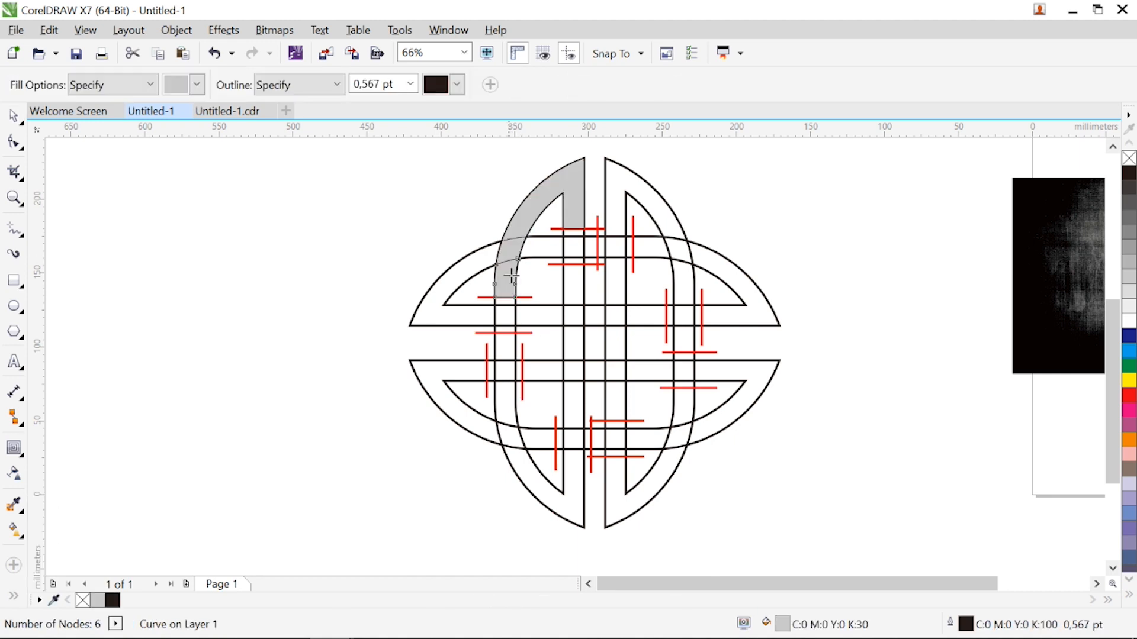
left_click(486, 260)
left_click(540, 248)
left_click(574, 252)
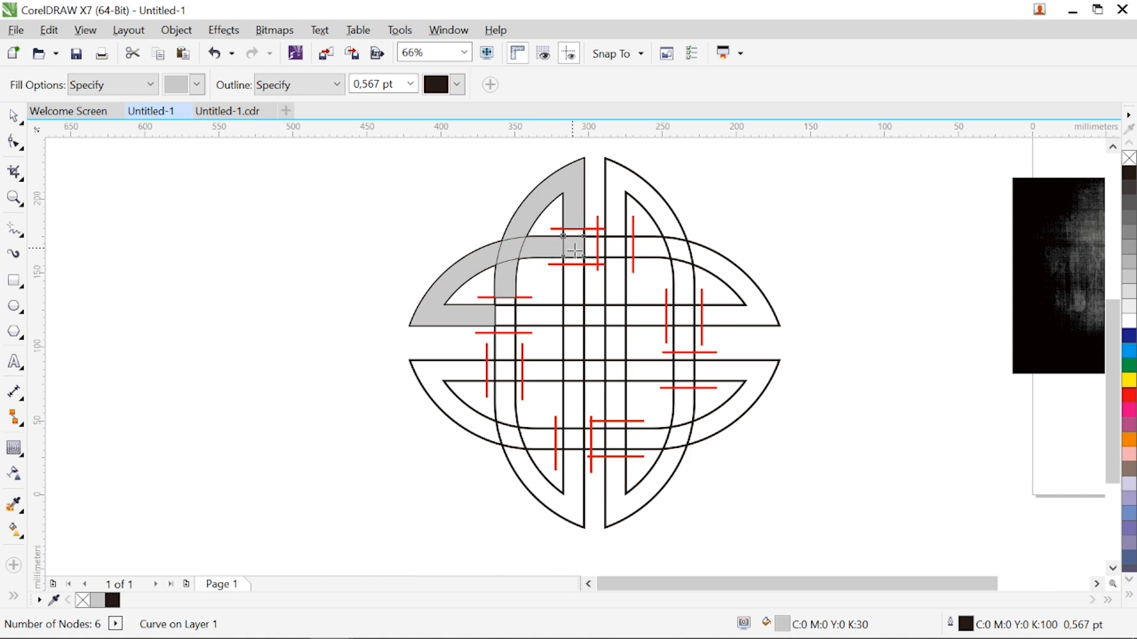
Smart-fill the upper-right vertical arch, both inner vertical strips above the centre, and the upper-left half's lower horizontal band with grey
left_click(593, 251)
left_click(616, 203)
left_click(619, 251)
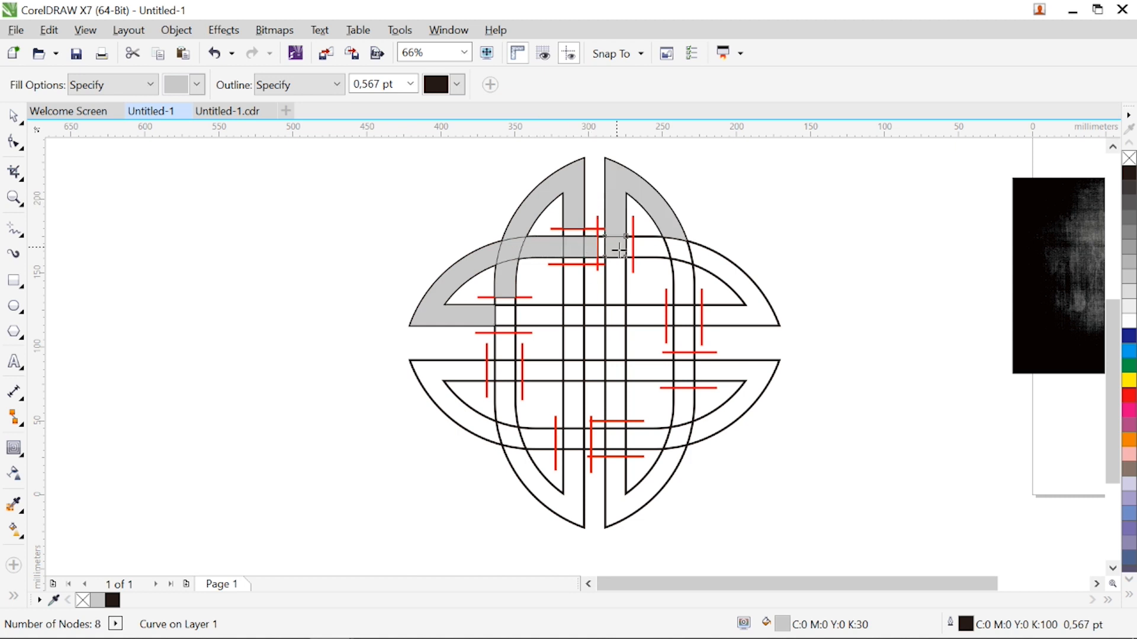
left_click(615, 280)
left_click(614, 317)
left_click(581, 288)
left_click(575, 317)
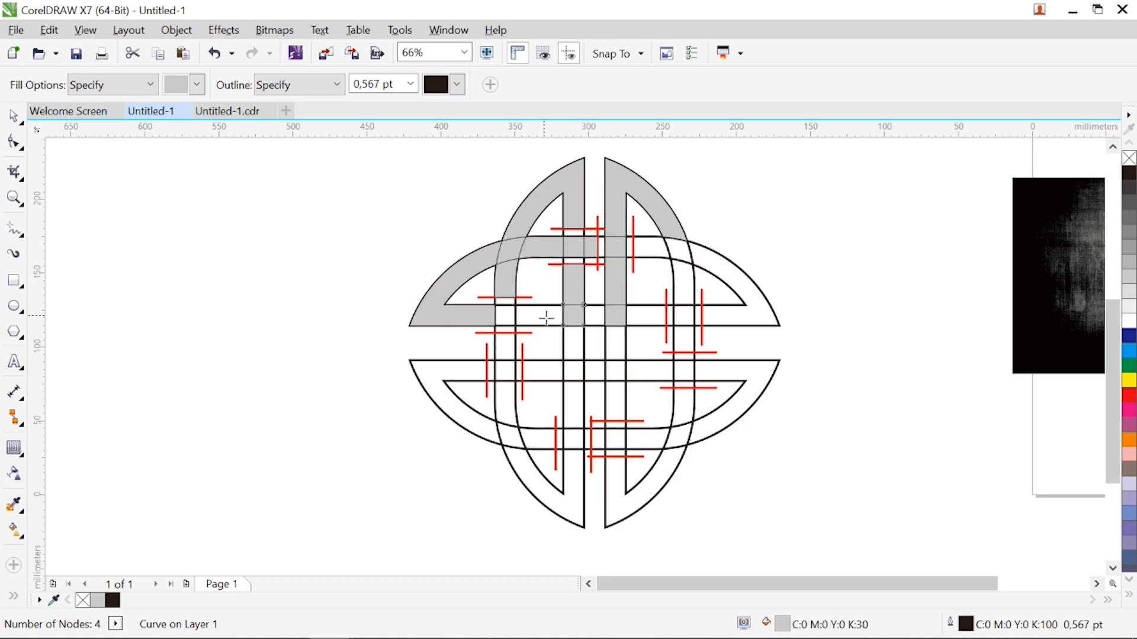
left_click(546, 318)
left_click(505, 315)
Smart-fill the upper-right horizontal arch, the right vertical band below it and their crossings with grey
left_click(656, 251)
left_click(680, 251)
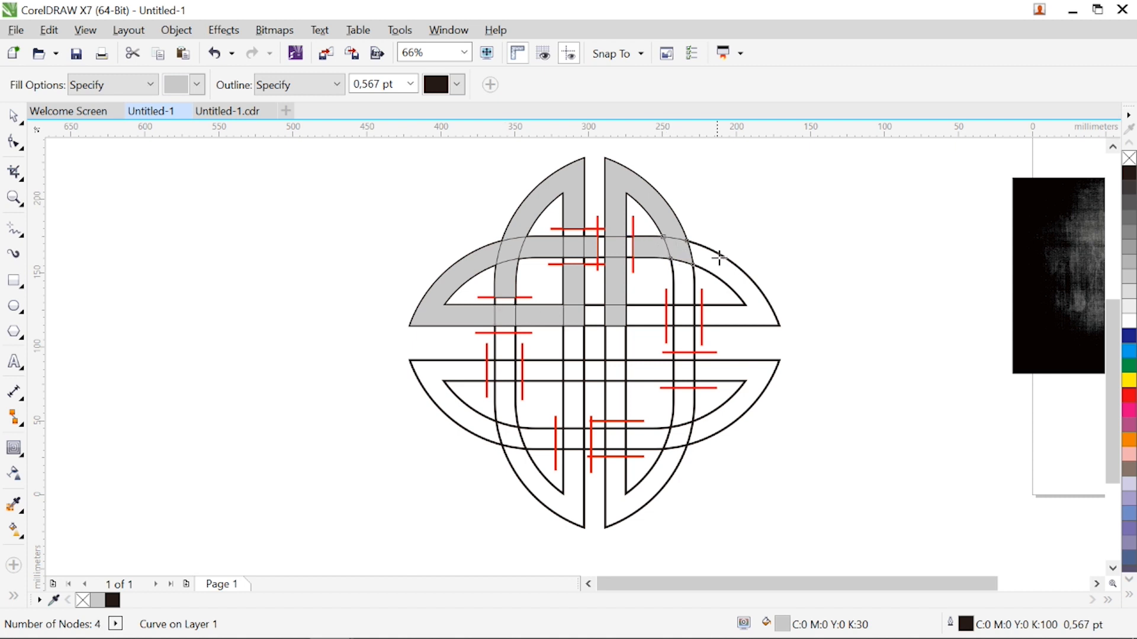
left_click(716, 266)
left_click(682, 288)
left_click(684, 316)
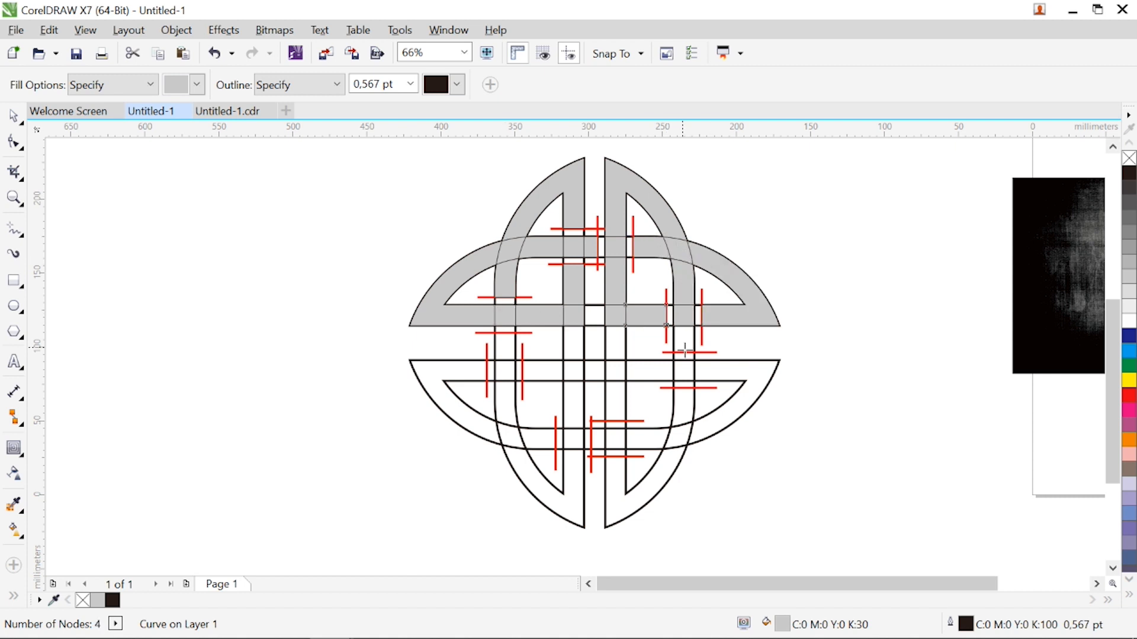
Smart-fill the right vertical band below the centre, the lower-right horizontal arch and the inner strip beneath it with grey
left_click(684, 340)
left_click(684, 370)
left_click(657, 374)
left_click(621, 377)
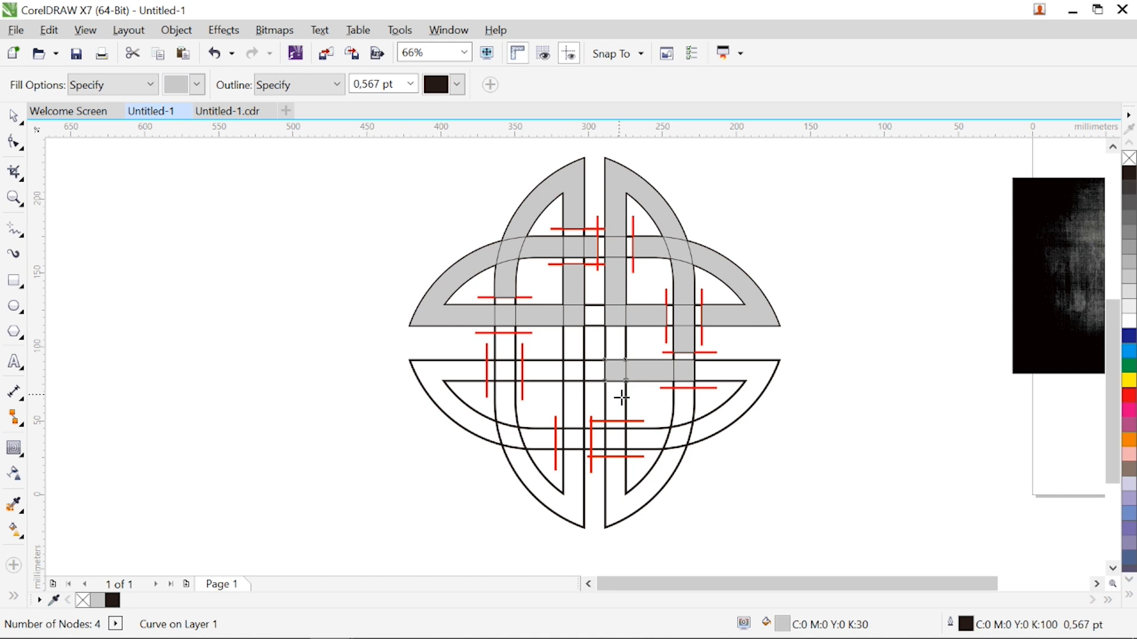
left_click(621, 398)
left_click(702, 373)
left_click(685, 408)
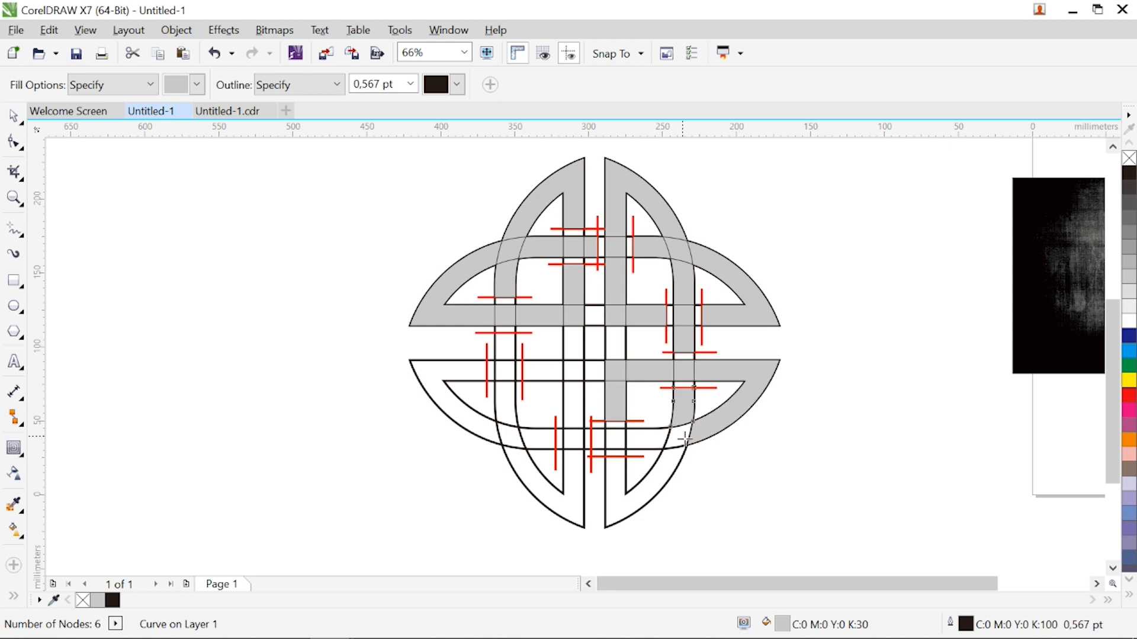
Smart-fill the bottom horizontal band's right part and both lower vertical arches with grey, including their crossings
left_click(684, 439)
left_click(649, 438)
left_click(614, 440)
left_click(602, 445)
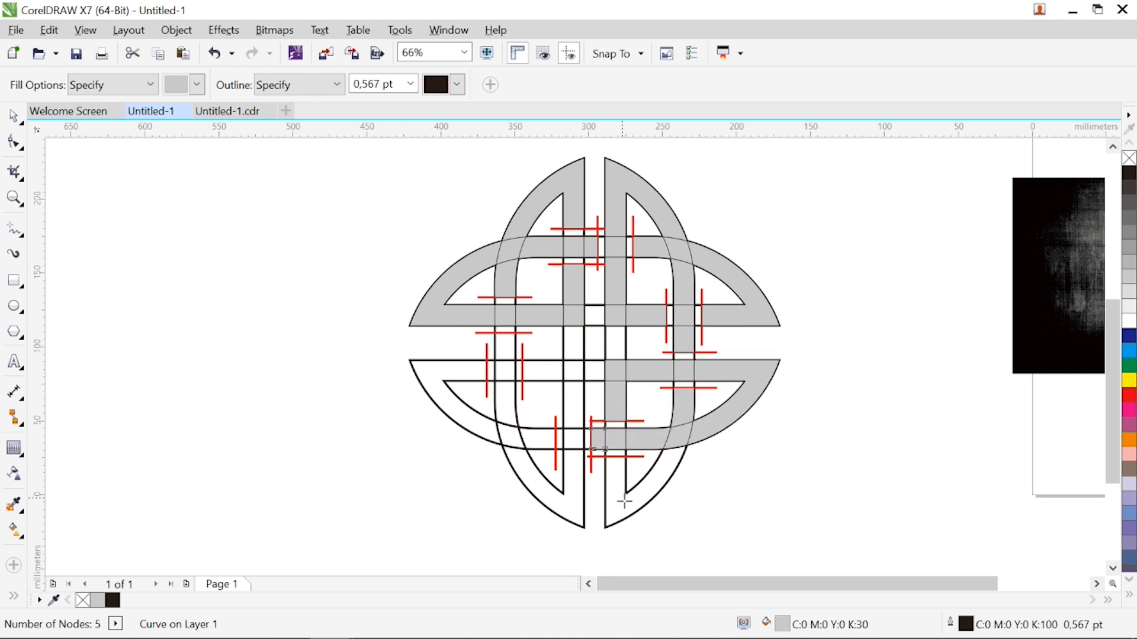
left_click(627, 499)
left_click(581, 503)
left_click(576, 438)
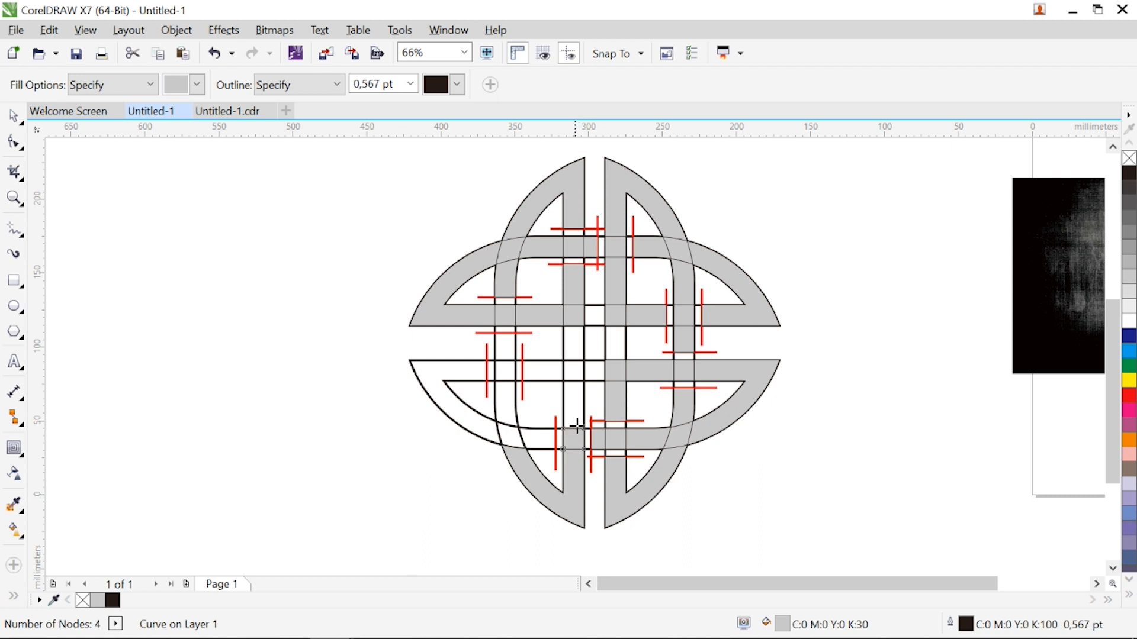
Smart-fill the remaining lower-left bands, their crossings and the lower-left horizontal arch with grey
left_click(575, 409)
left_click(575, 375)
left_click(546, 379)
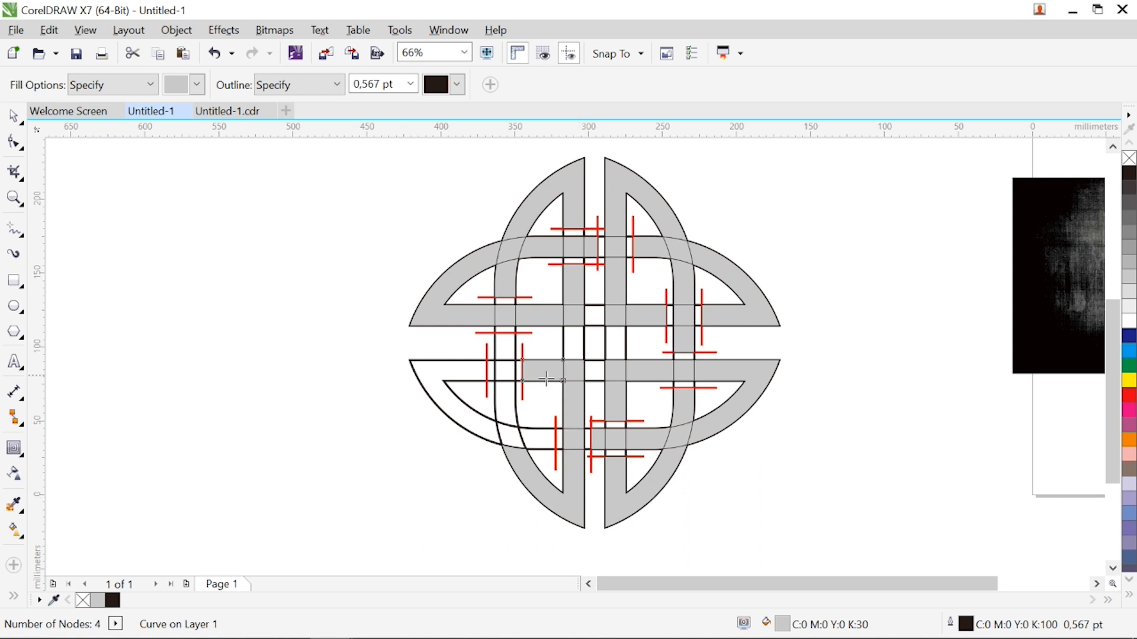
left_click(503, 379)
left_click(502, 357)
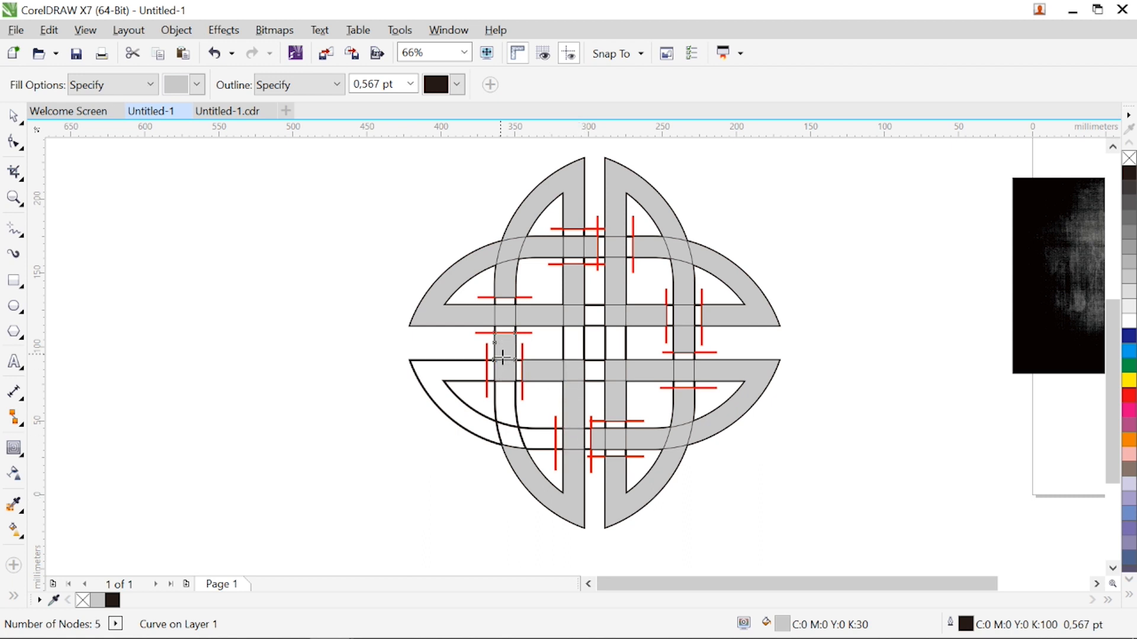
left_click(507, 403)
left_click(513, 436)
left_click(543, 443)
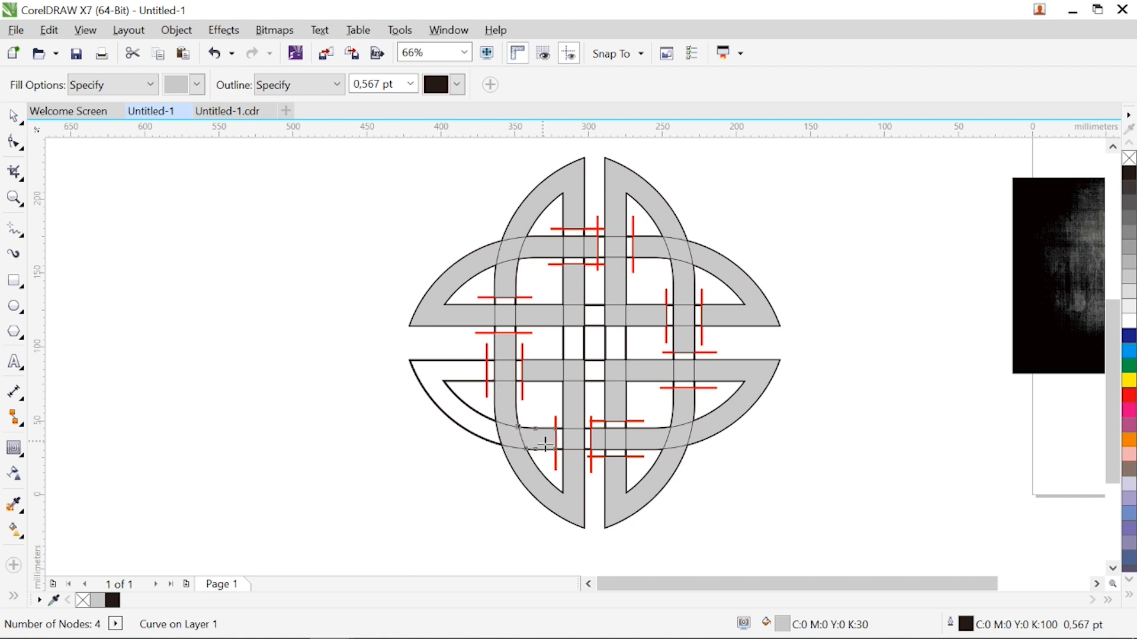
left_click(486, 432)
Select all the red guide lines across the knot and delete them
left_click(13, 116)
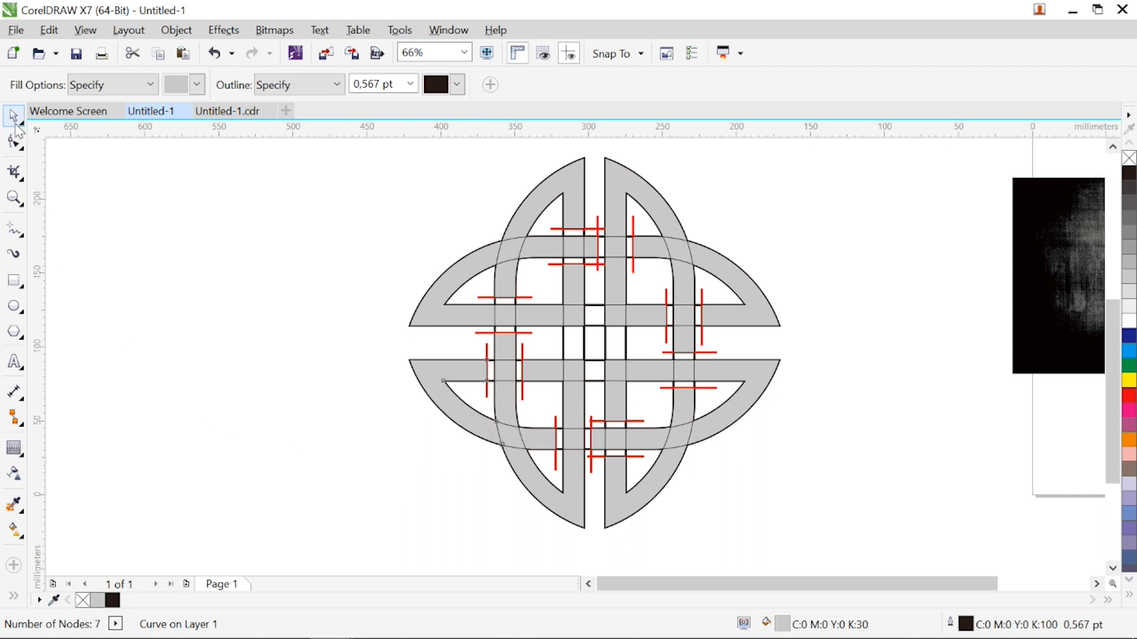
left_click(522, 355)
left_click(528, 334, "shift")
left_click(666, 297, "shift")
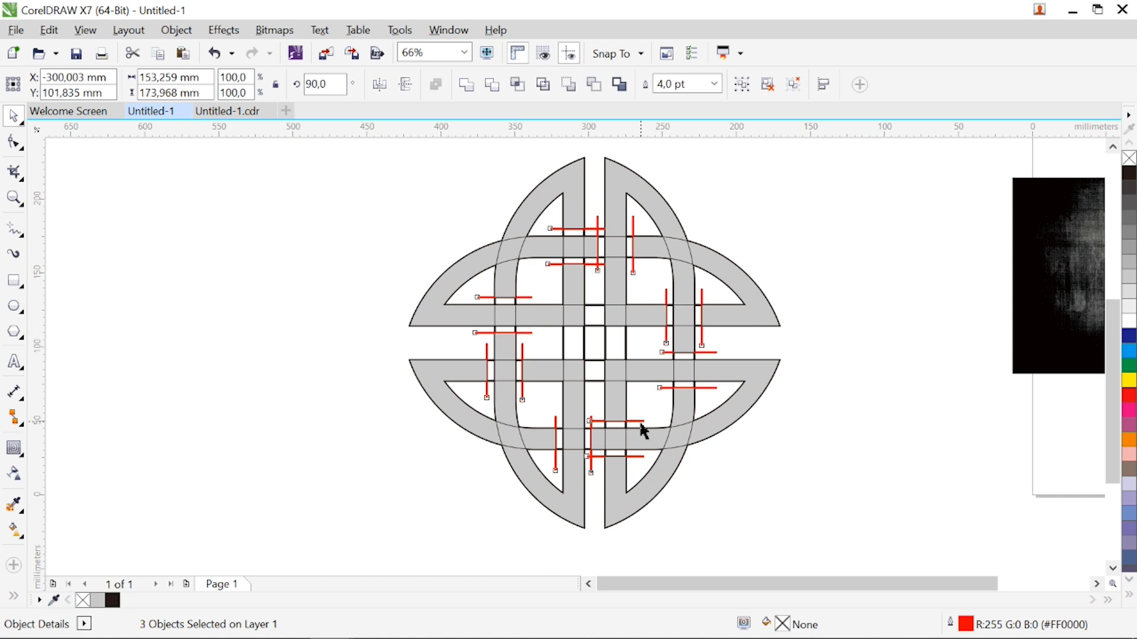
left_click(638, 421, "shift")
key("Delete")
Delete the original horizontal and vertical dome outlines, leaving the grey filled pieces
left_click(606, 350)
key("Delete")
left_click(595, 379)
key("Delete")
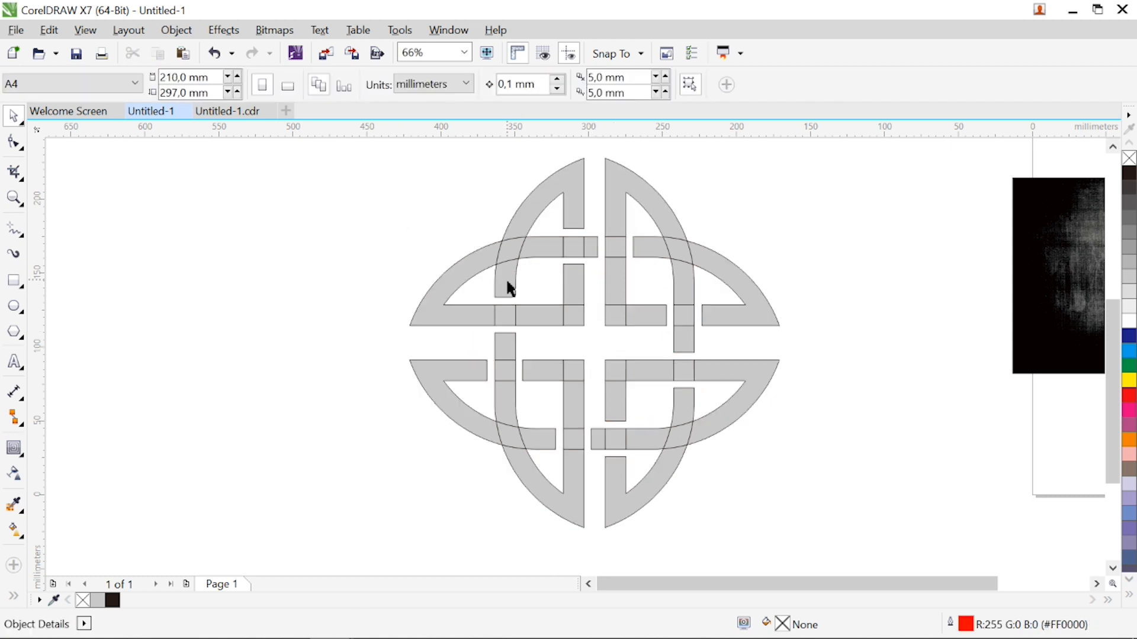
Weld the upper-left vertical arch, its crossing with the horizontal arch and the band end below into one shape
left_click(509, 289)
left_click(524, 228, "shift")
left_click(527, 215, "shift")
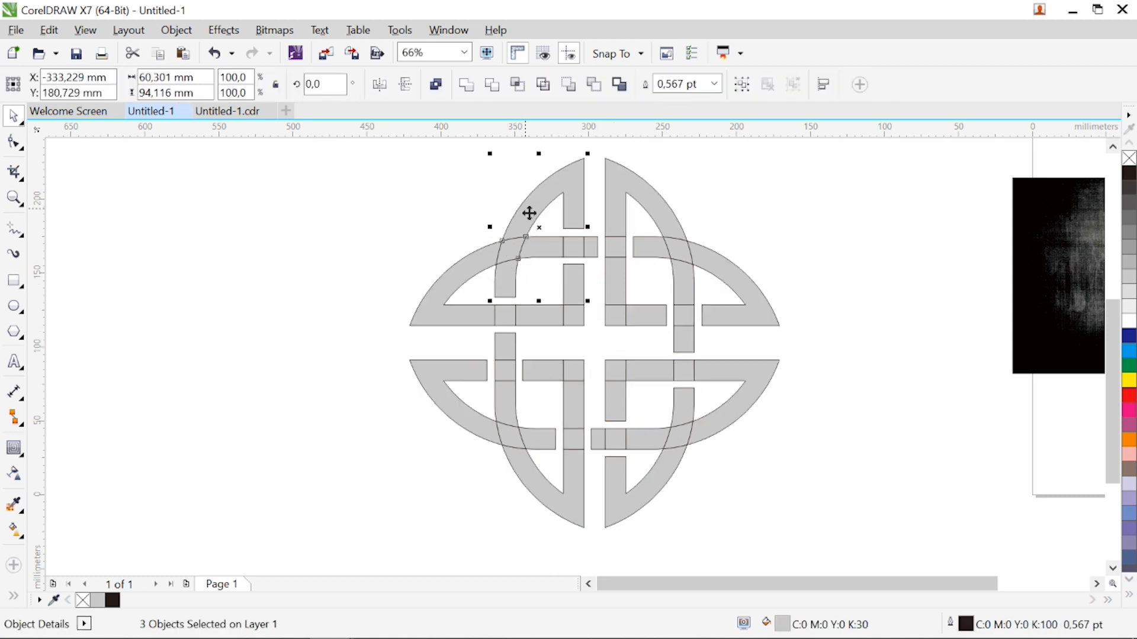
left_click(467, 85)
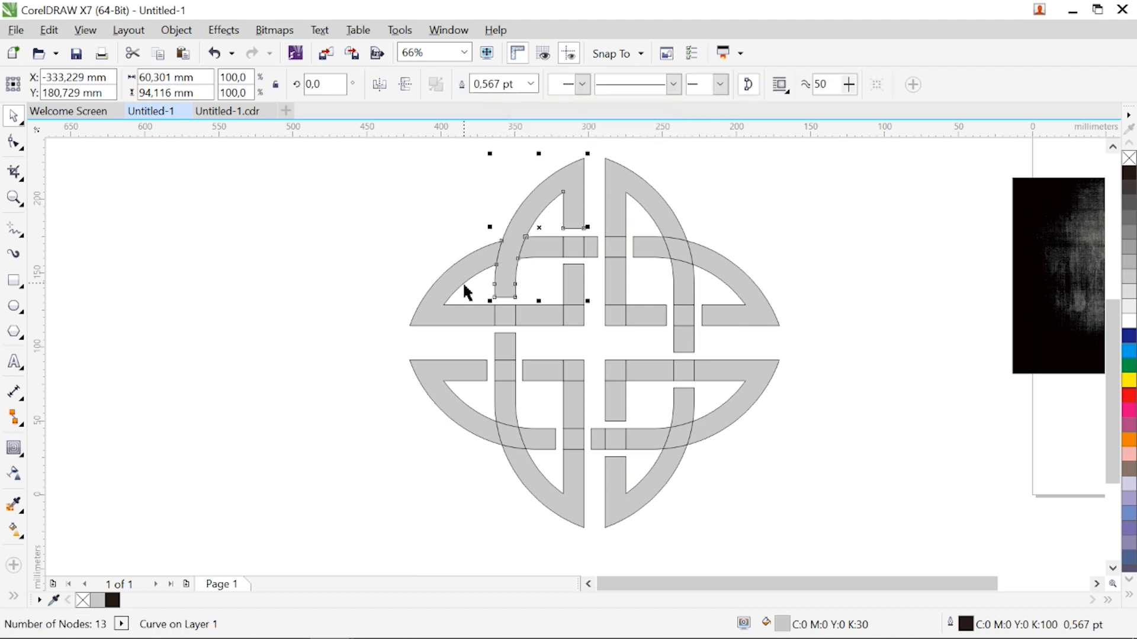
Weld the upper-left horizontal arch, its crossings and the connected inner vertical strip into one shape
left_click(507, 320, "shift")
left_click(539, 313, "shift")
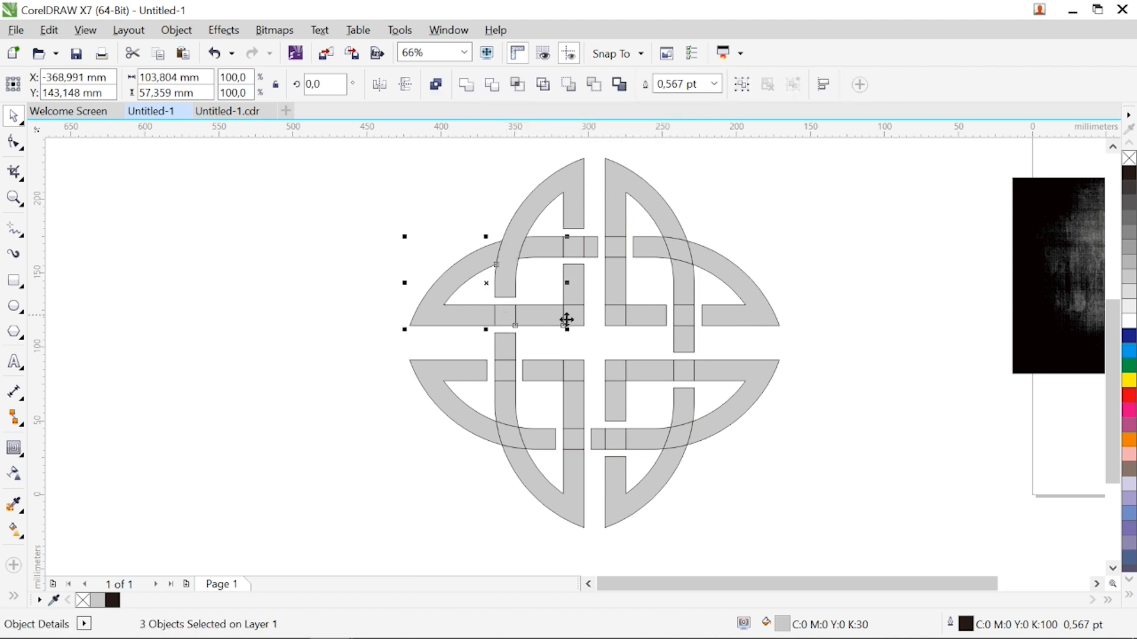
left_click(569, 316, "shift")
left_click(574, 287, "shift")
left_click(578, 250, "shift")
left_click(467, 84)
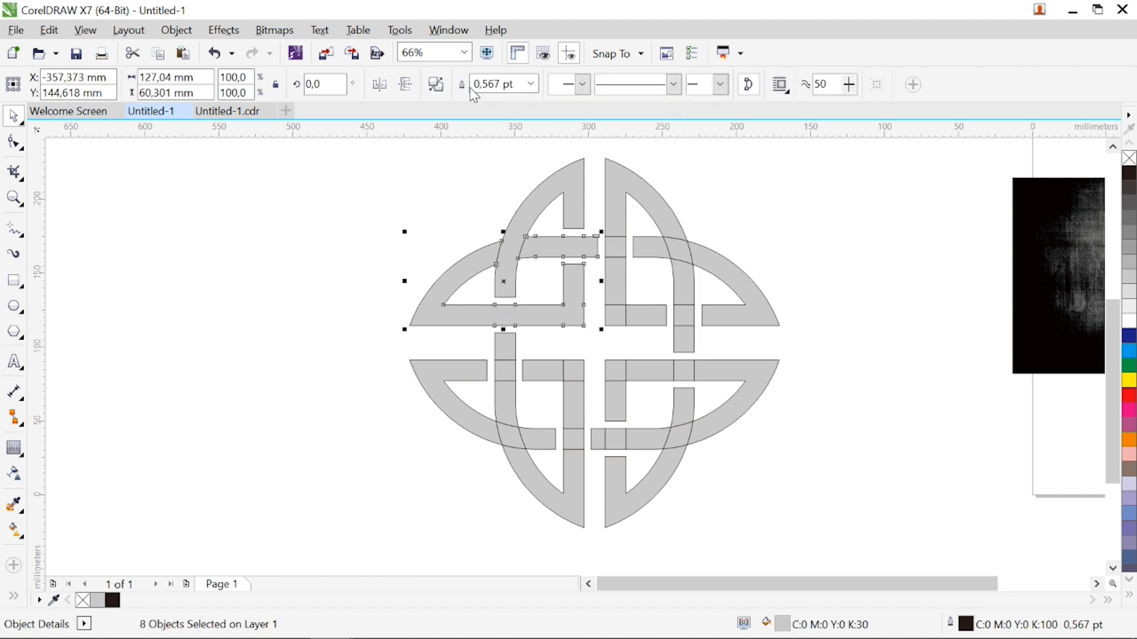
Weld the upper-right vertical arch, its inner strip and the short horizontal segment at its base into one shape
left_click(602, 247)
left_click(616, 248)
left_click(612, 222, "shift")
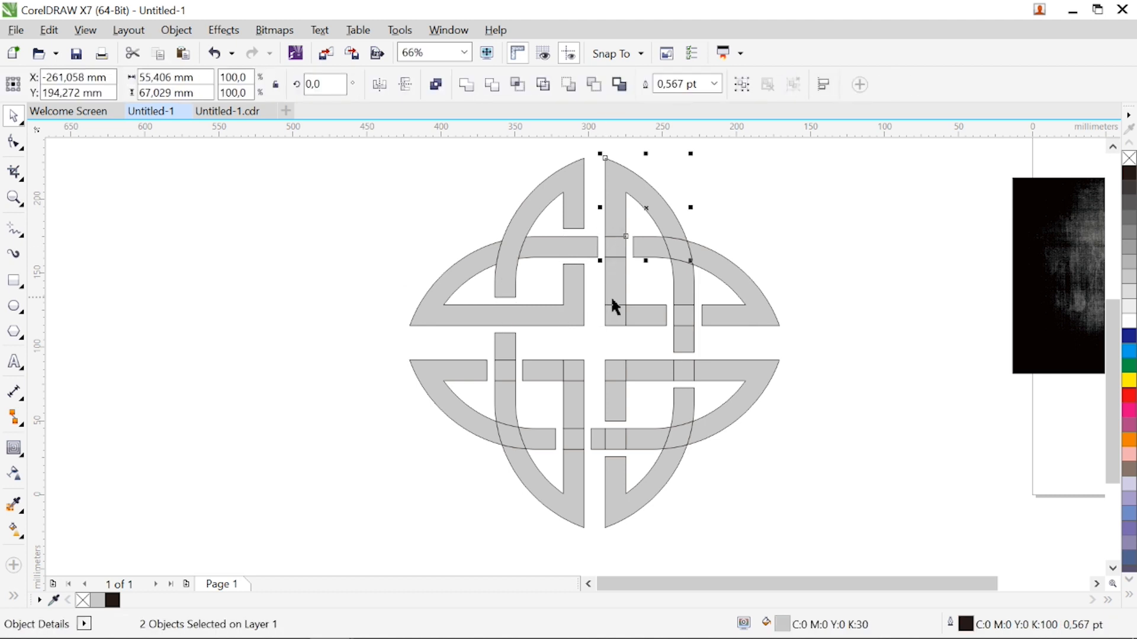
left_click(616, 309, "shift")
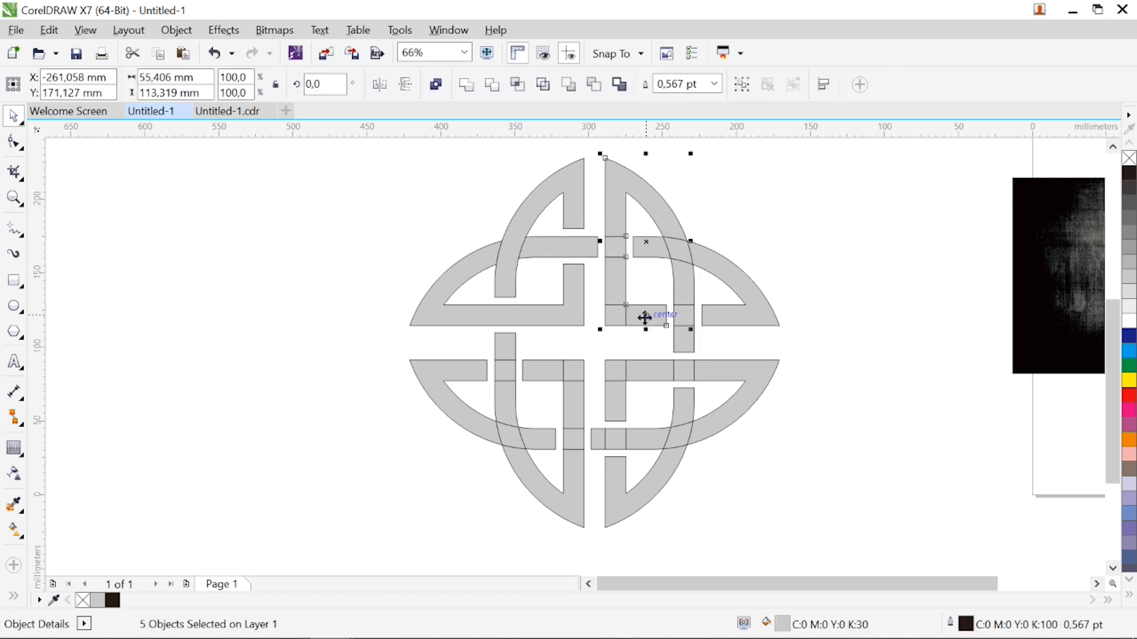
left_click(467, 84)
Weld the pieces of the upper-right horizontal arch, including its crossing with the vertical arch, into one shape
left_click(659, 249)
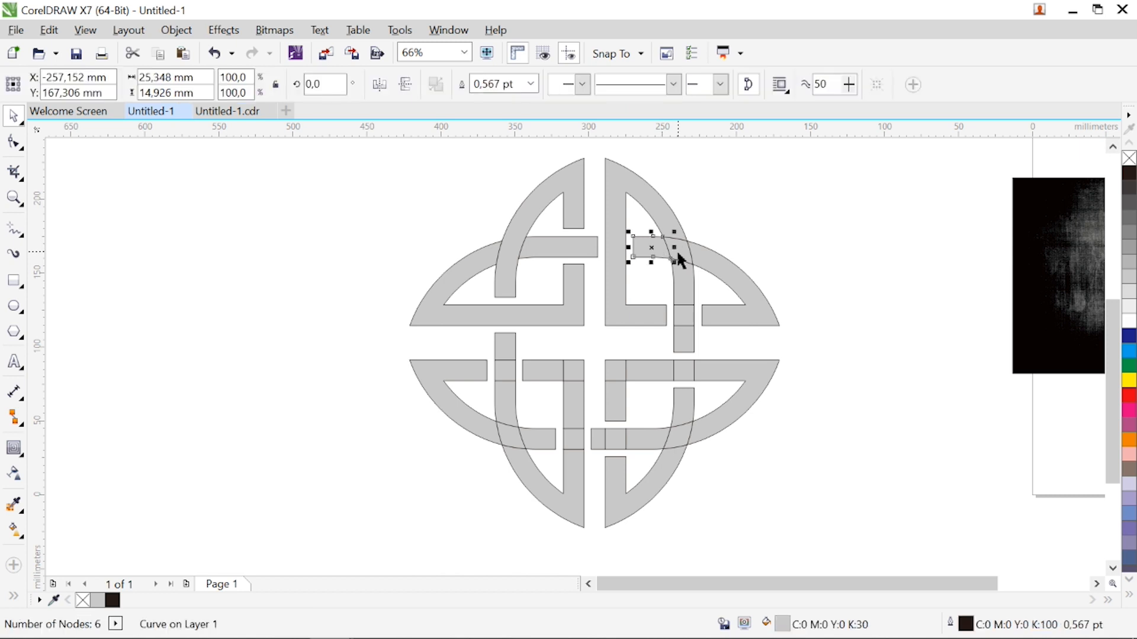
left_click(680, 253, "shift")
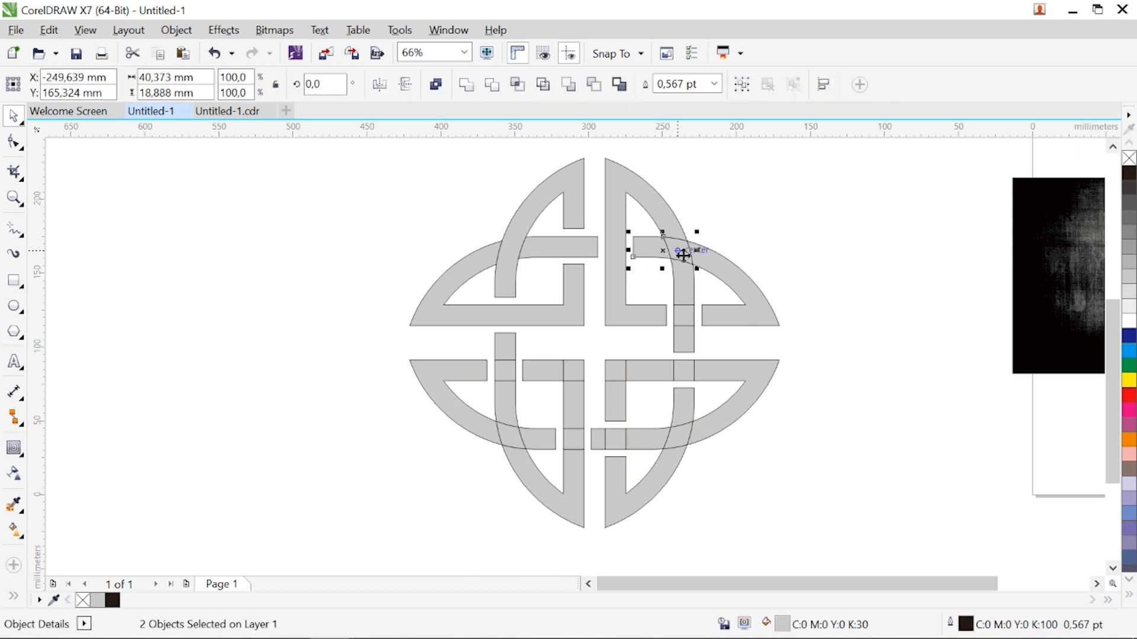
left_click(467, 84)
Weld the welded upper-right vertical arch with the right vertical band segments below the horizontal arch
left_click(663, 218)
left_click(686, 287, "shift")
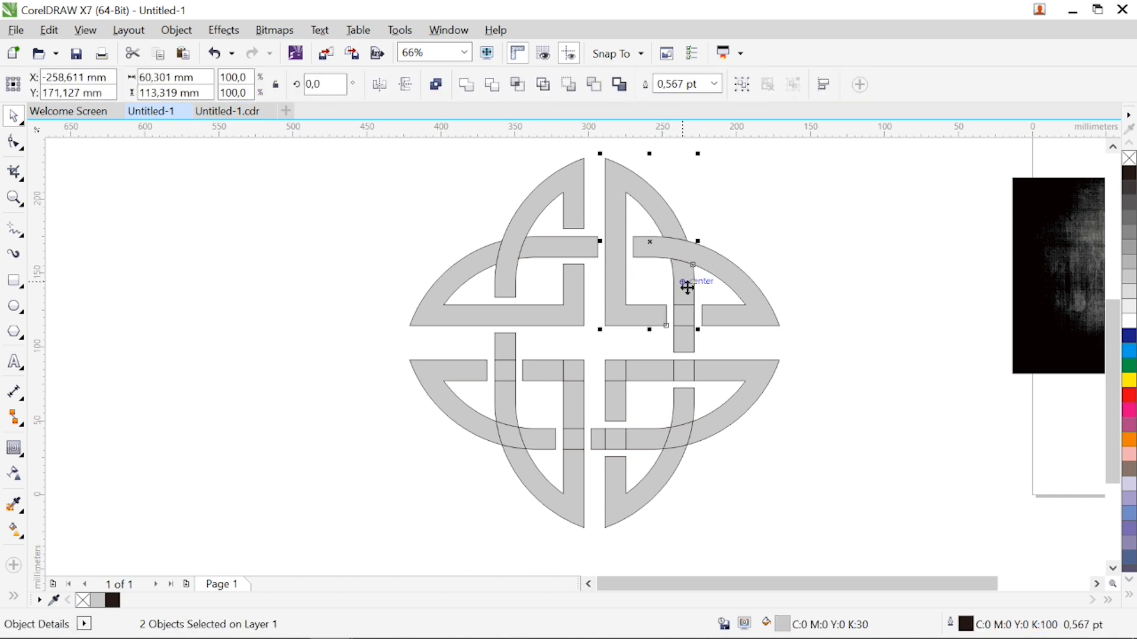
left_click(682, 325, "shift")
left_click(682, 334, "shift")
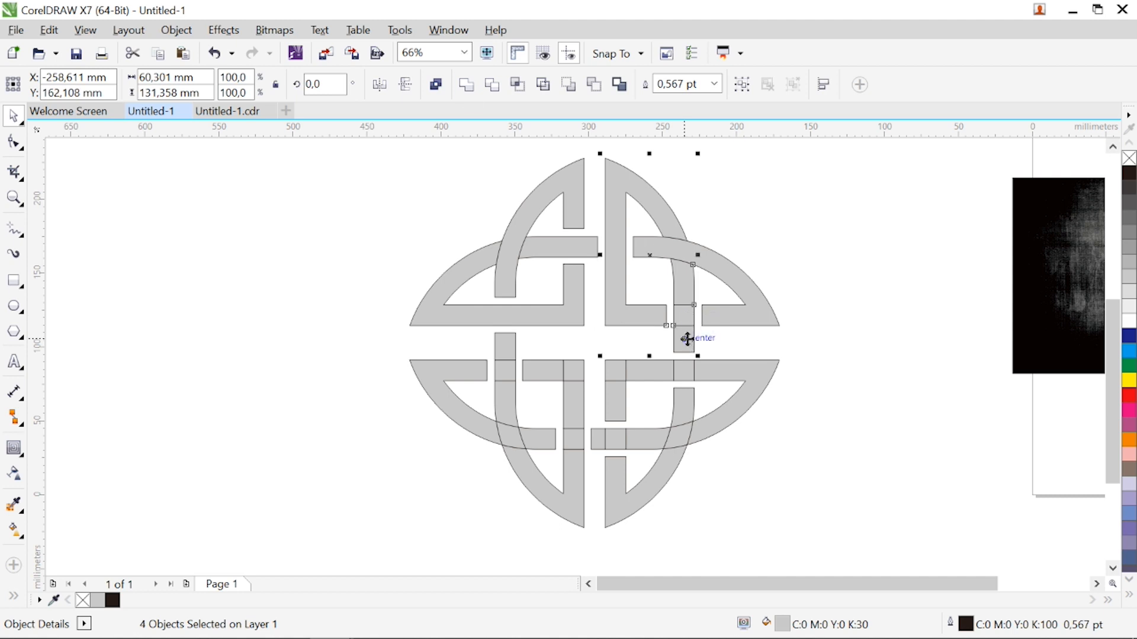
left_click(467, 84)
Weld the lower-right horizontal arch, its crossings and the connected short inner vertical strip into one shape
left_click(684, 373, "shift")
left_click(711, 368, "shift")
left_click(631, 432, "shift")
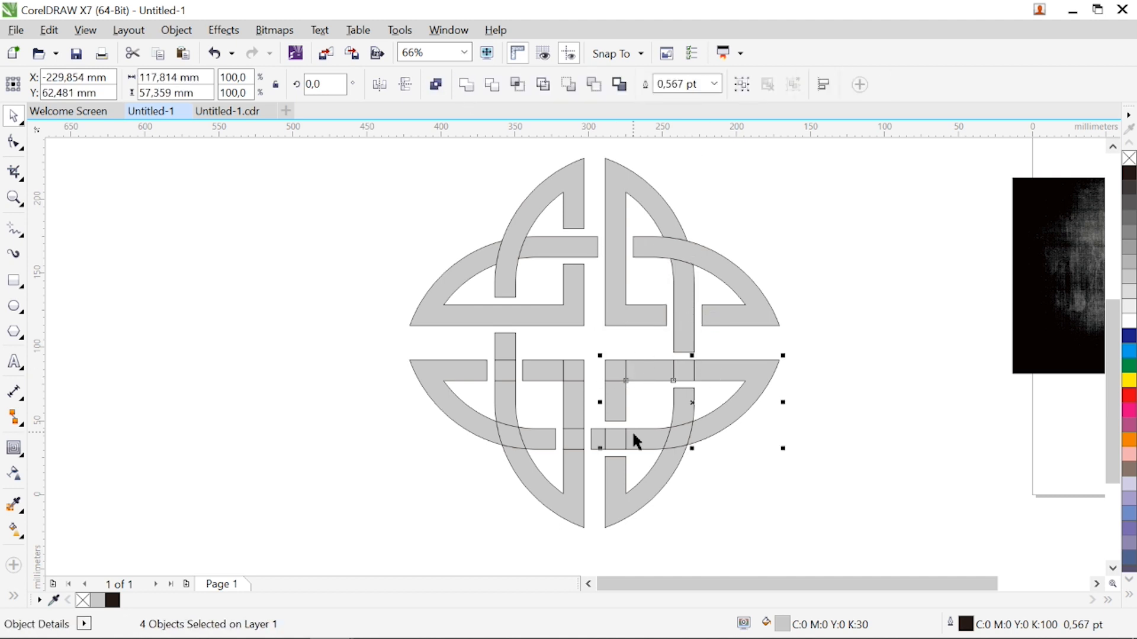
left_click(640, 438, "shift")
left_click(591, 444, "shift")
left_click(595, 450, "shift")
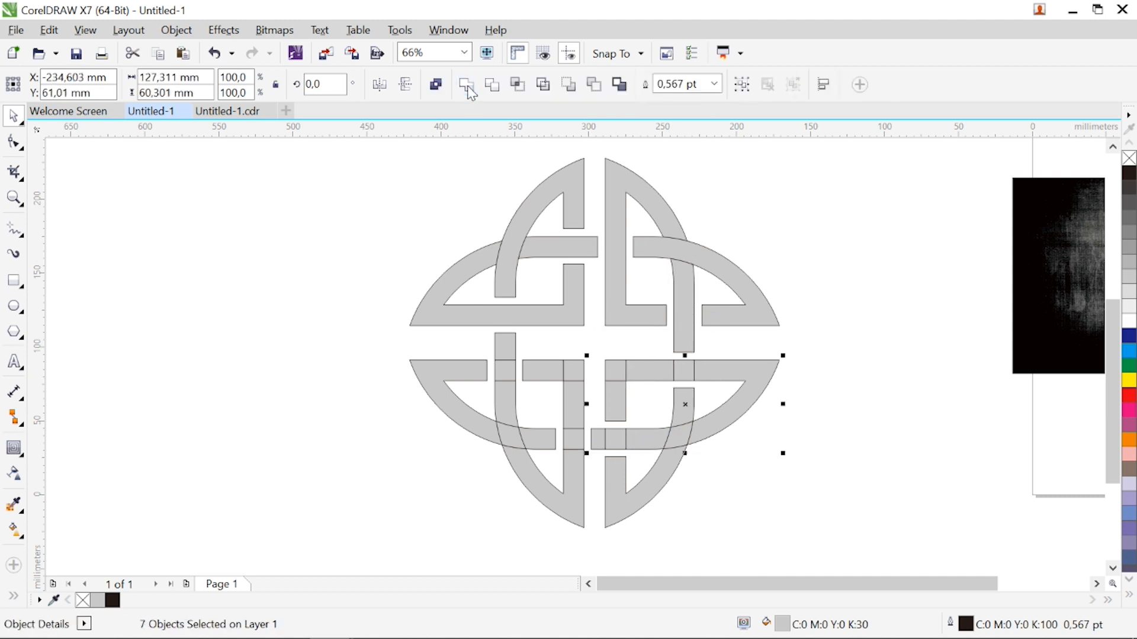
left_click(467, 84)
left_click(616, 407, "shift")
left_click(468, 86)
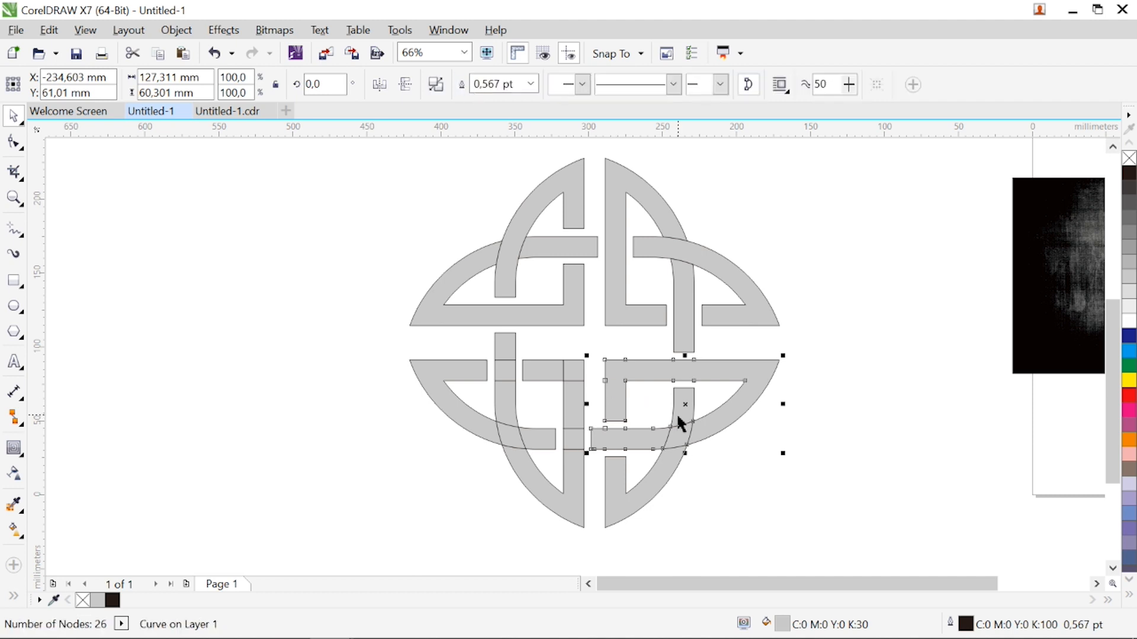
Weld the pieces of the lower-right vertical arch, including its crossing with the horizontal arch, into one shape
left_click(678, 414)
left_click(676, 437, "shift")
left_click(665, 467, "shift")
left_click(467, 86)
Weld the lower-left vertical arch with its inner strip, short horizontal segment and left vertical band into one shape
left_click(556, 373)
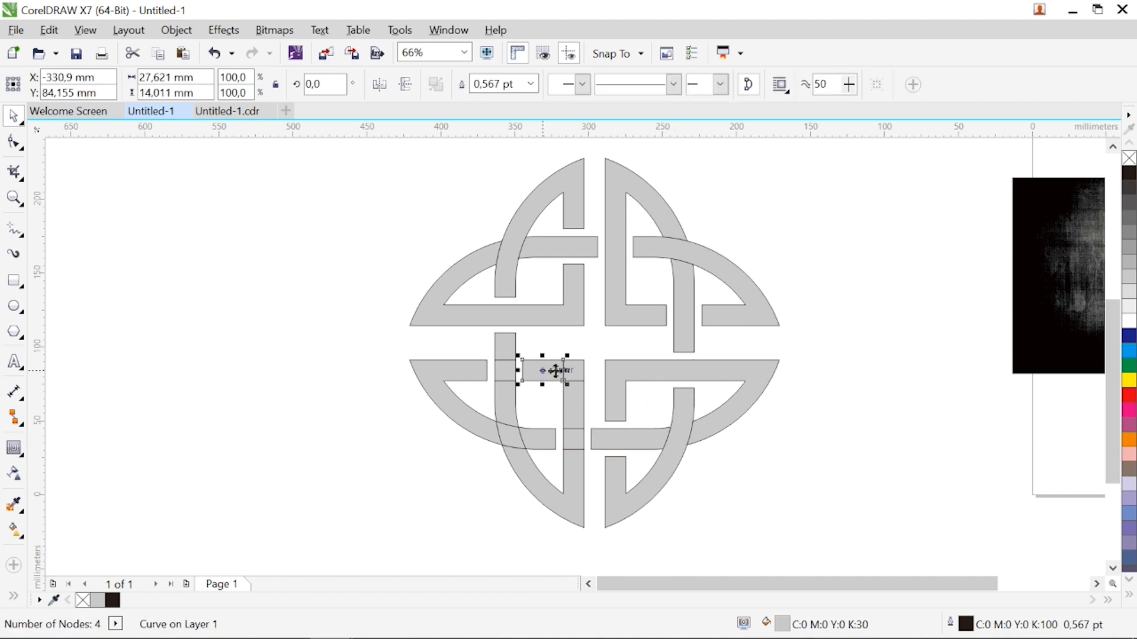
left_click(573, 403, "shift")
left_click(573, 437, "shift")
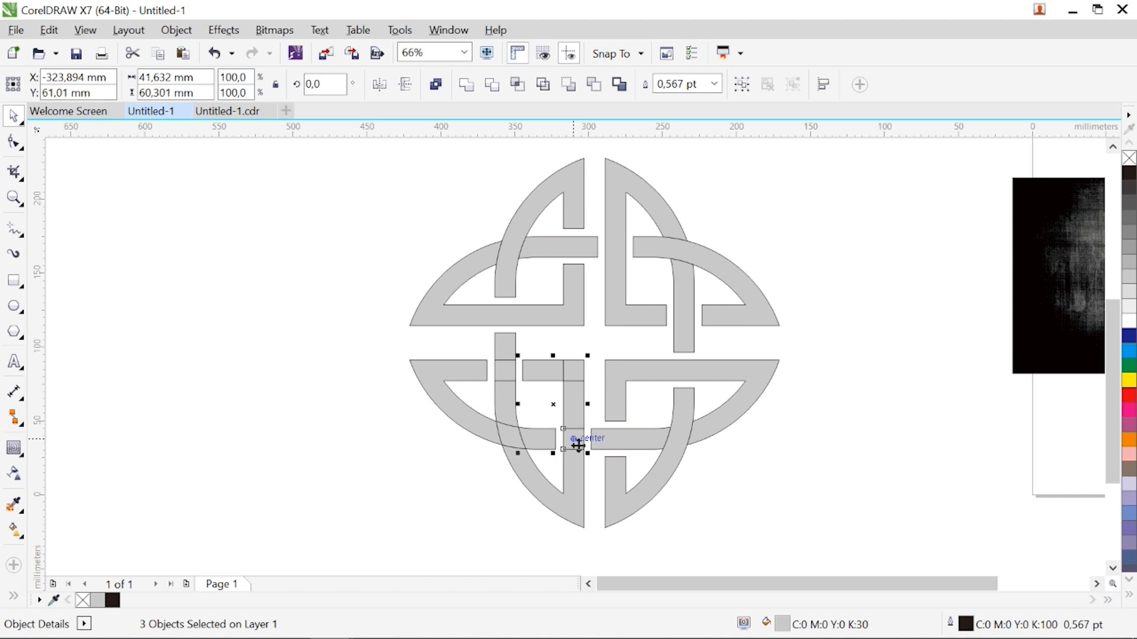
left_click(572, 480, "shift")
left_click(504, 408, "shift")
left_click(505, 370, "shift")
left_click(506, 347, "shift")
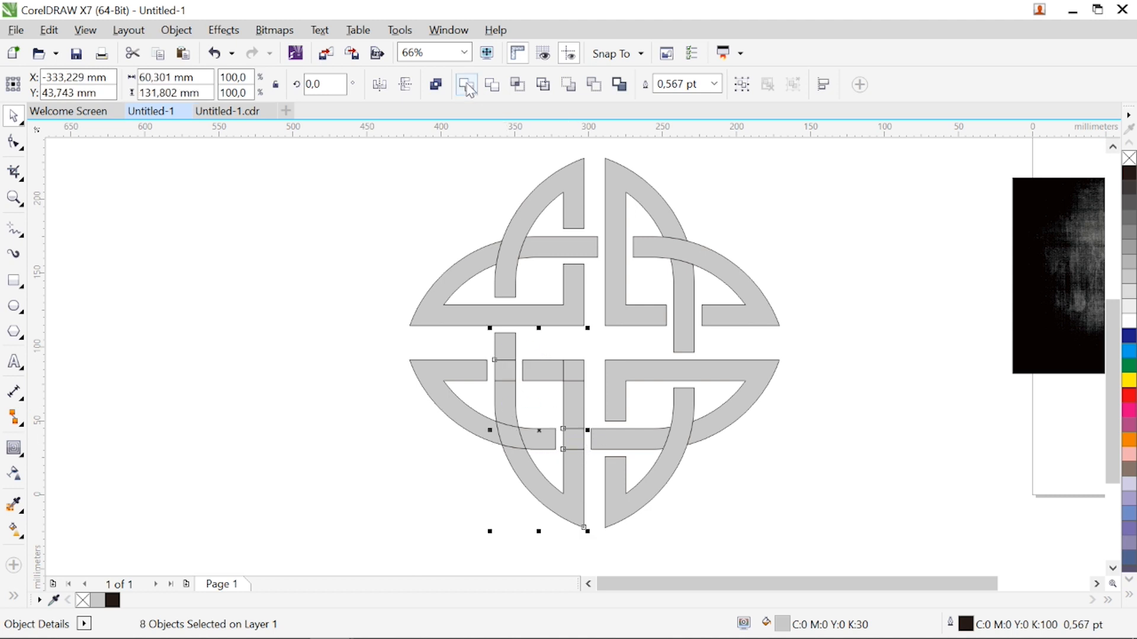
left_click(465, 85)
Weld the inner end of the lower-left horizontal arch to its outer curve
left_click(504, 436)
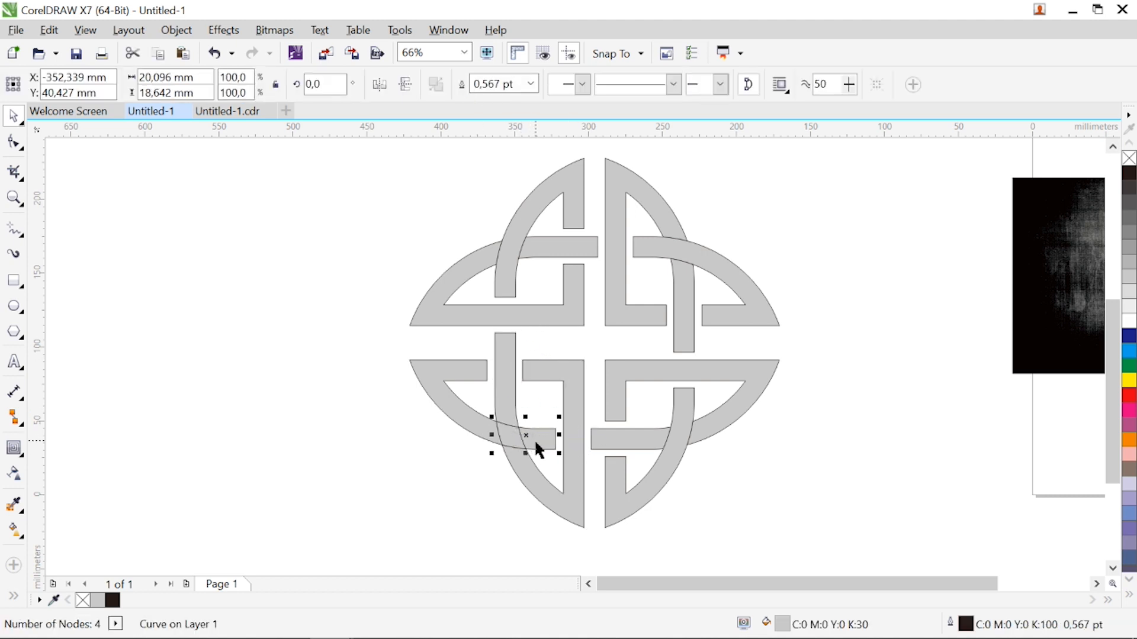
left_click(478, 430, "shift")
left_click(465, 85)
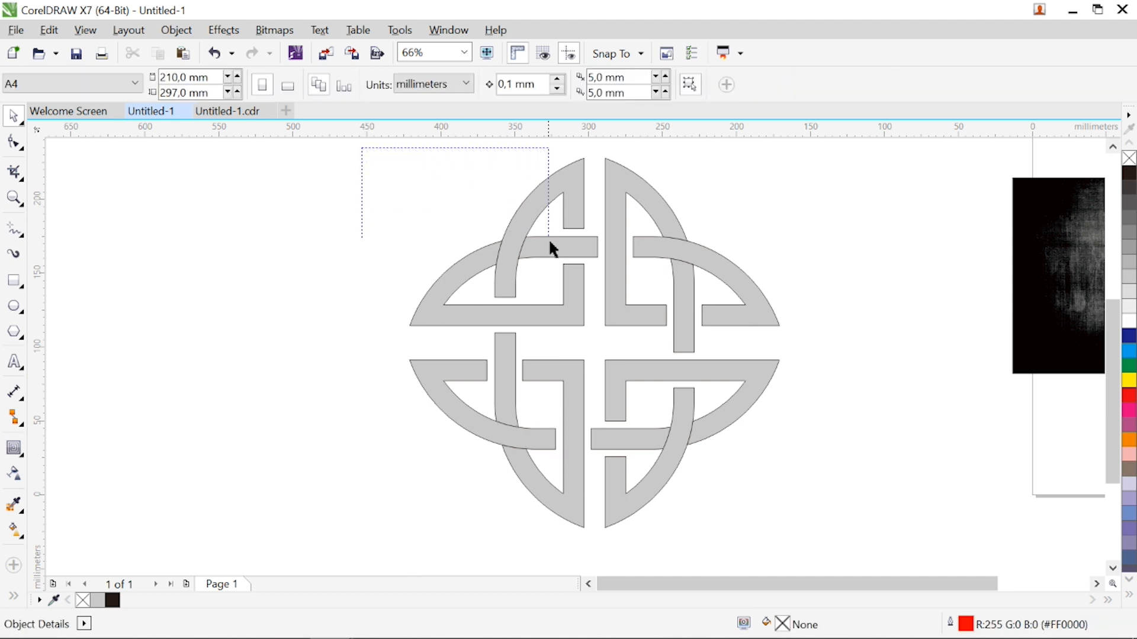
Enlarge the dark textured image from its centre to about 542 × 305 mm and move the whole knot onto its middle
left_click_drag(550, 241, 709, 453)
scroll(852, 386, "down", 3)
left_click(834, 359)
left_click(1096, 585)
left_click(1096, 585)
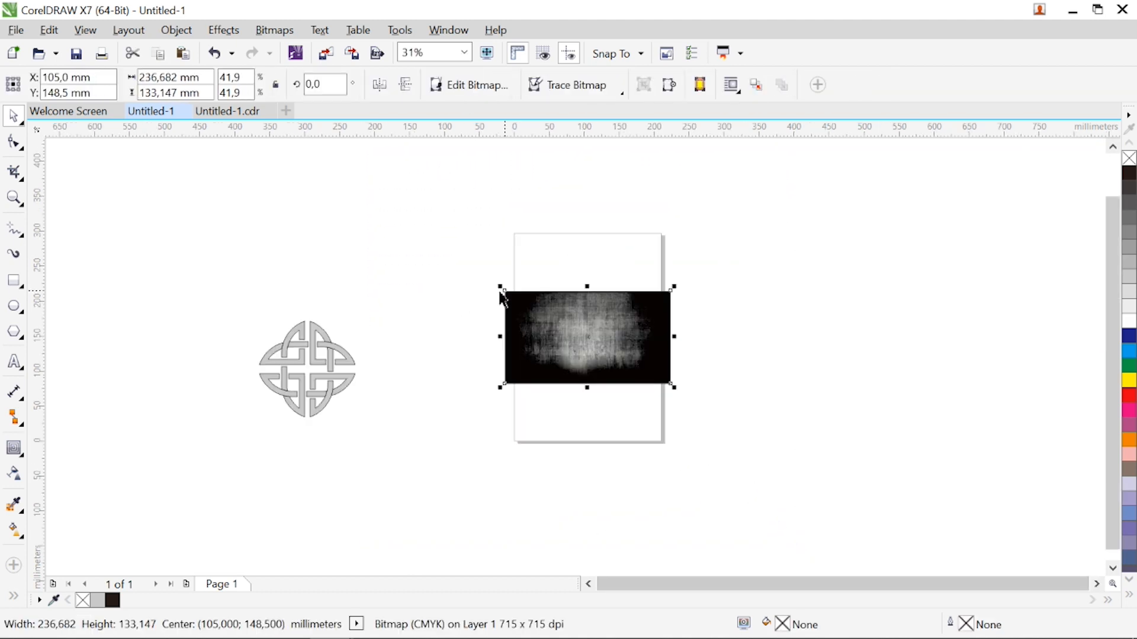
left_click_drag(499, 289, 419, 247)
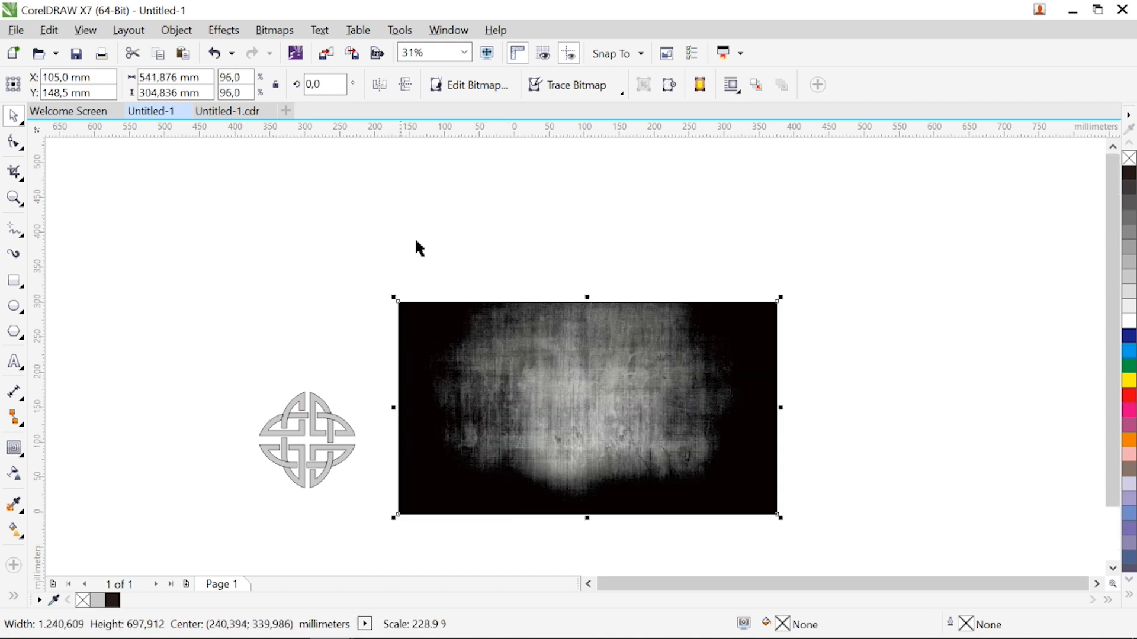
left_click_drag(1112, 396, 1111, 434)
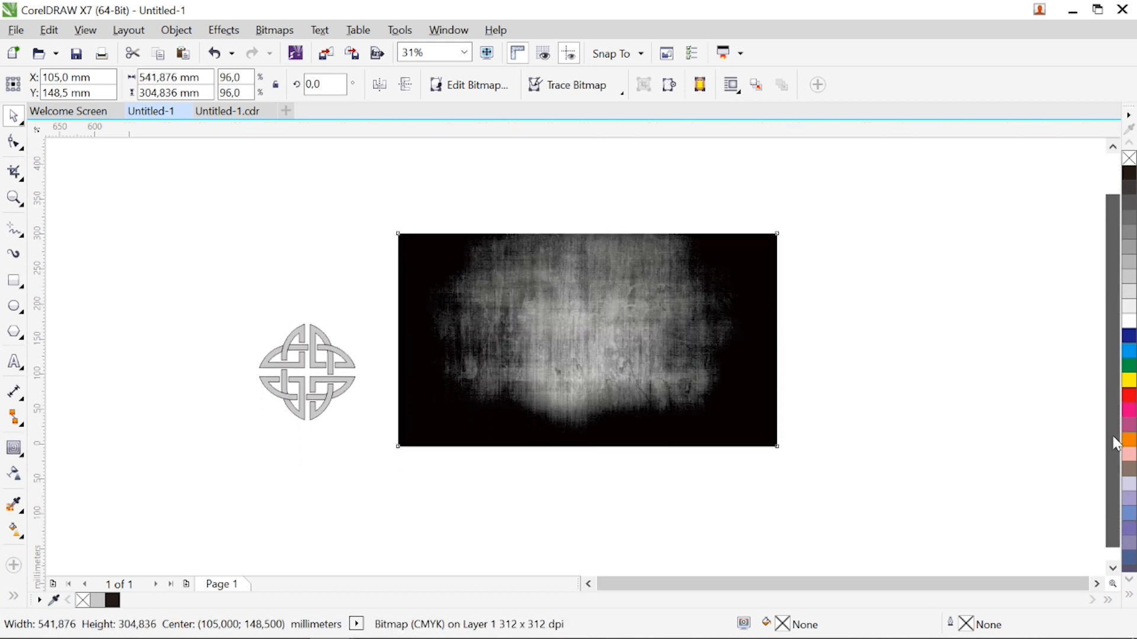
mouse_move(224, 308)
left_mouse_down()
mouse_move(381, 481)
mouse_move(373, 441)
left_mouse_up()
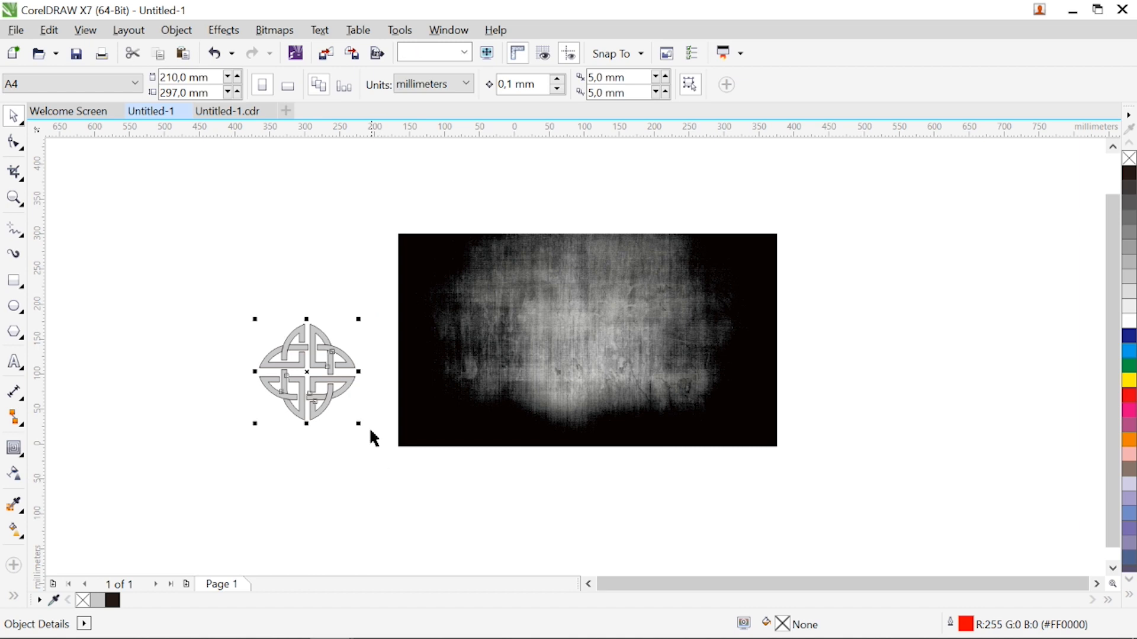
left_click_drag(313, 377, 584, 330)
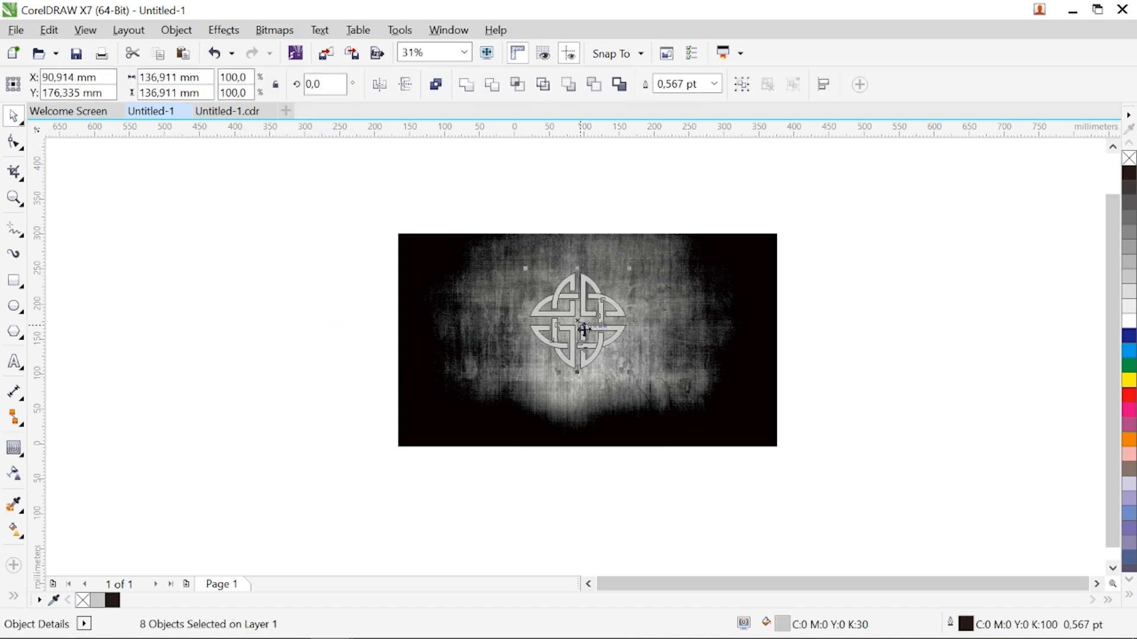
Copy the textured background image and paste a duplicate of it into the drawing
left_click(490, 411)
right_click(488, 411)
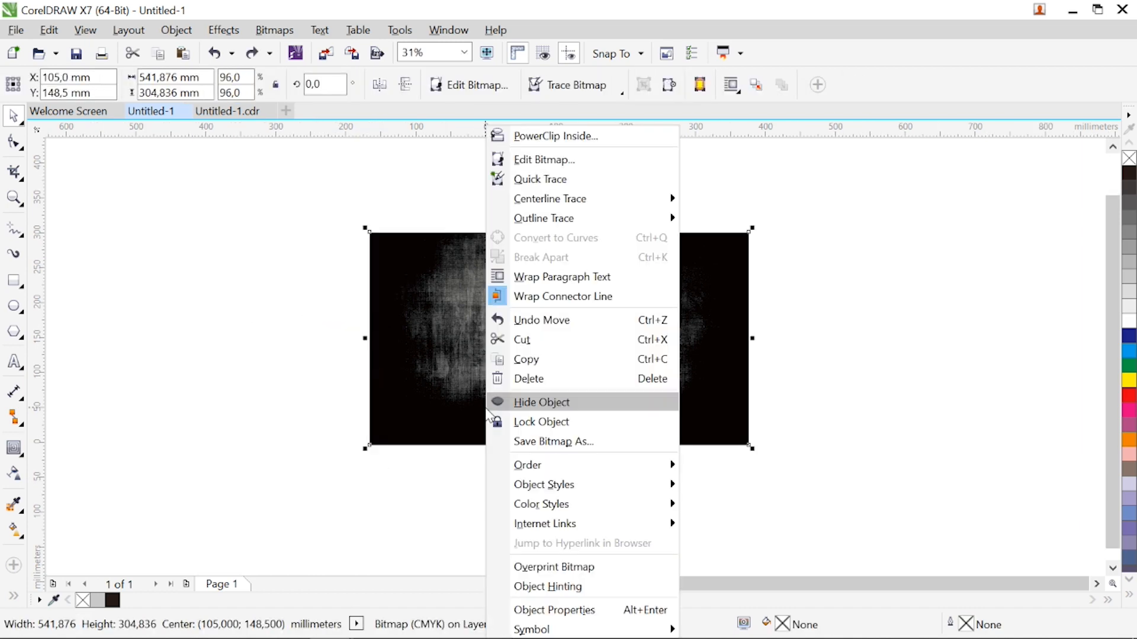
left_click(526, 359)
left_click(802, 392)
right_click(803, 385)
left_click(820, 499)
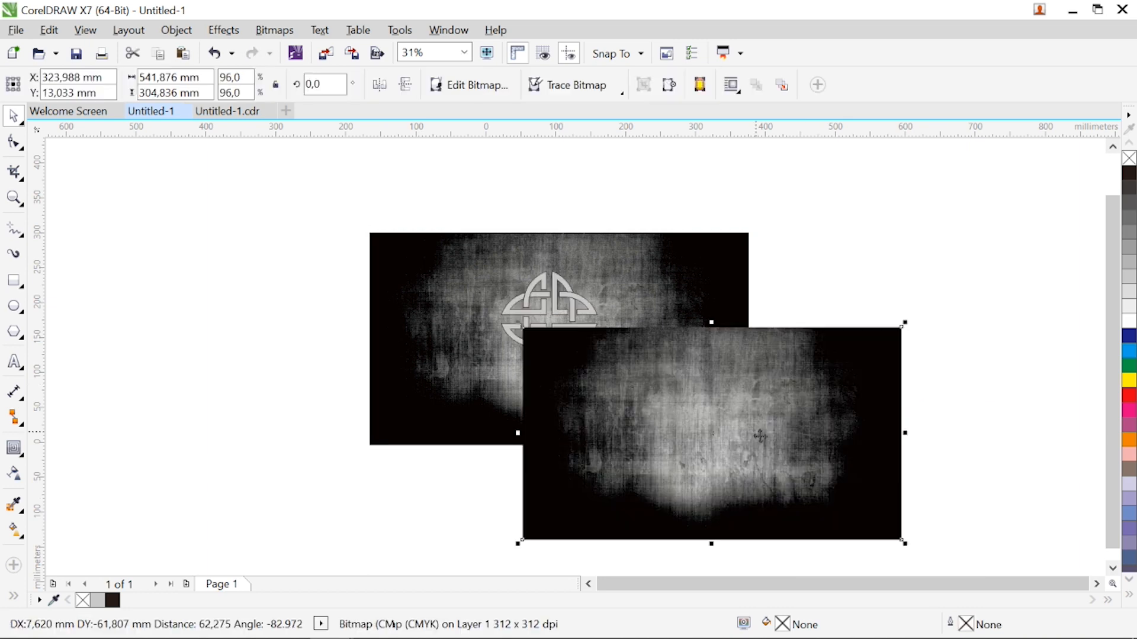
Centre the duplicate background image on the page and send it behind the knot
left_click_drag(767, 473, 762, 429)
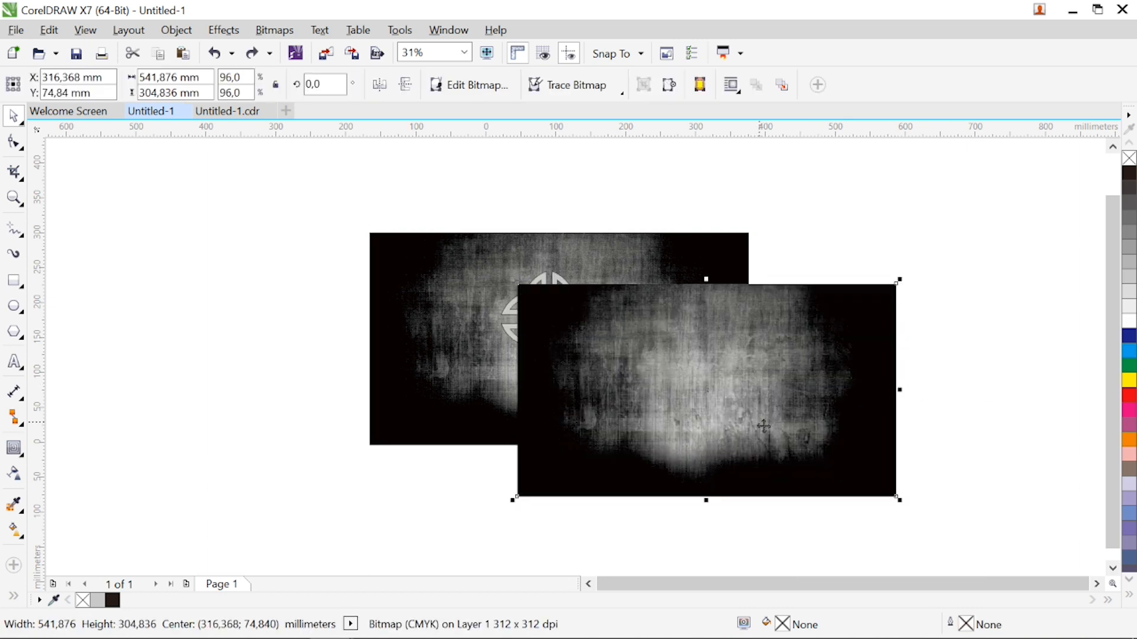
key("p")
key("shift+Page_Down")
Set the outline of all eight knot pieces to None and group them
key("z")
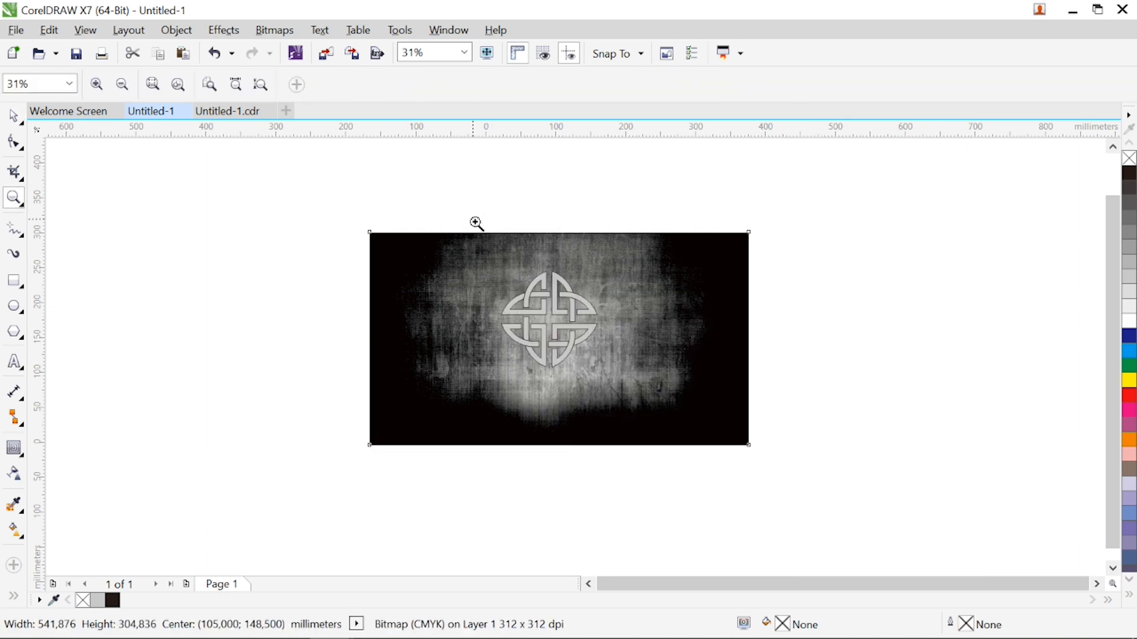
left_click_drag(607, 391, 654, 461)
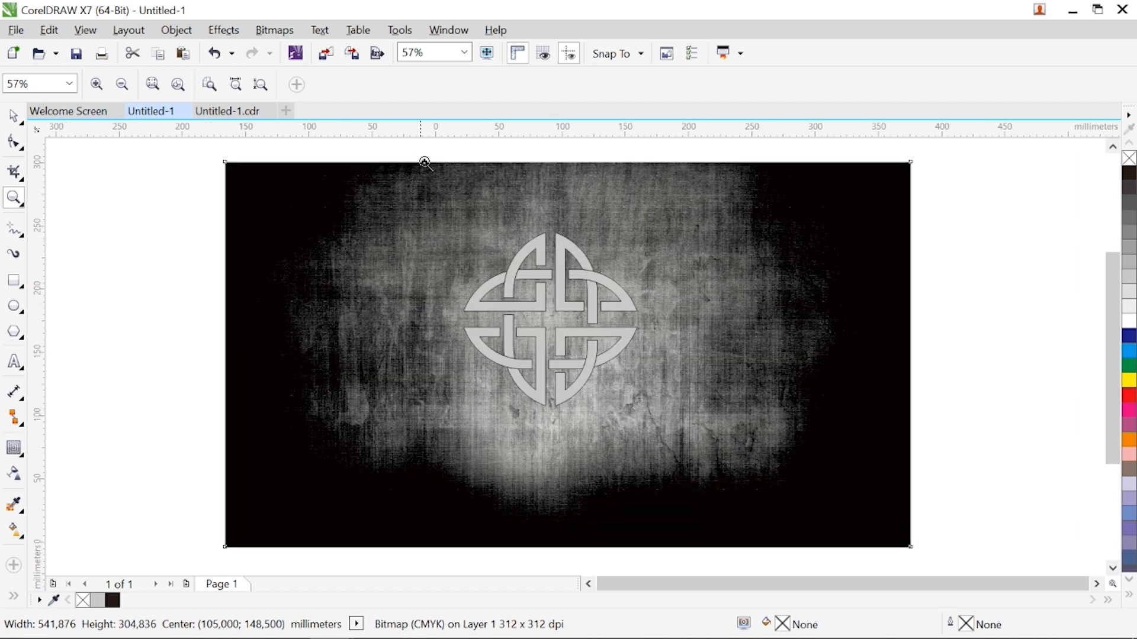
left_click_drag(444, 151, 645, 482)
key("space")
left_click_drag(118, 200, 756, 535)
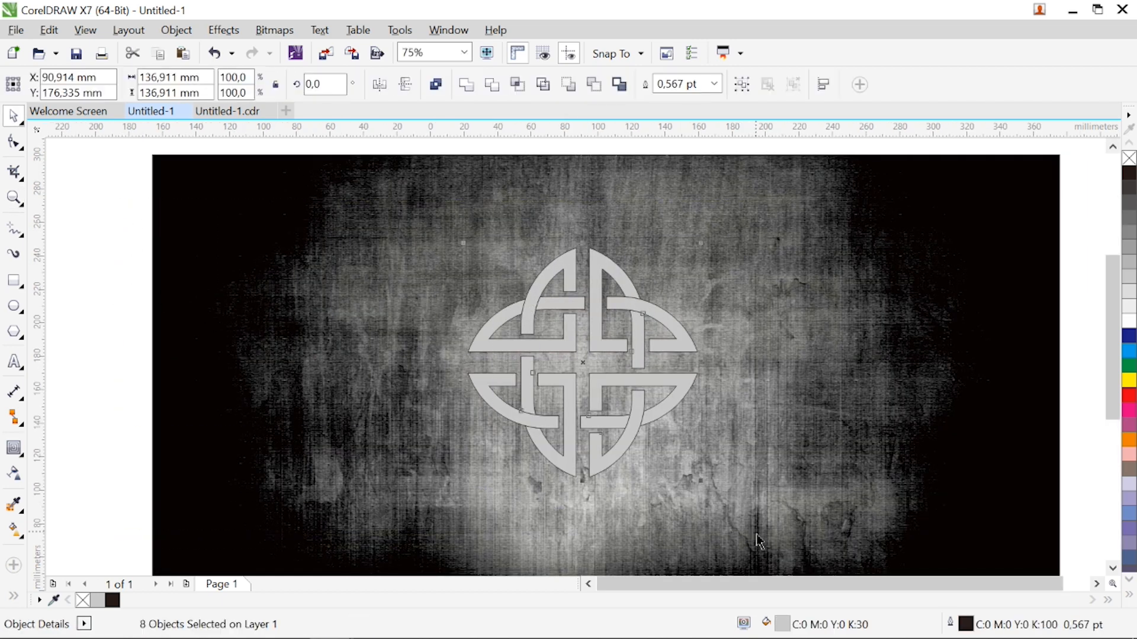
left_click(719, 85)
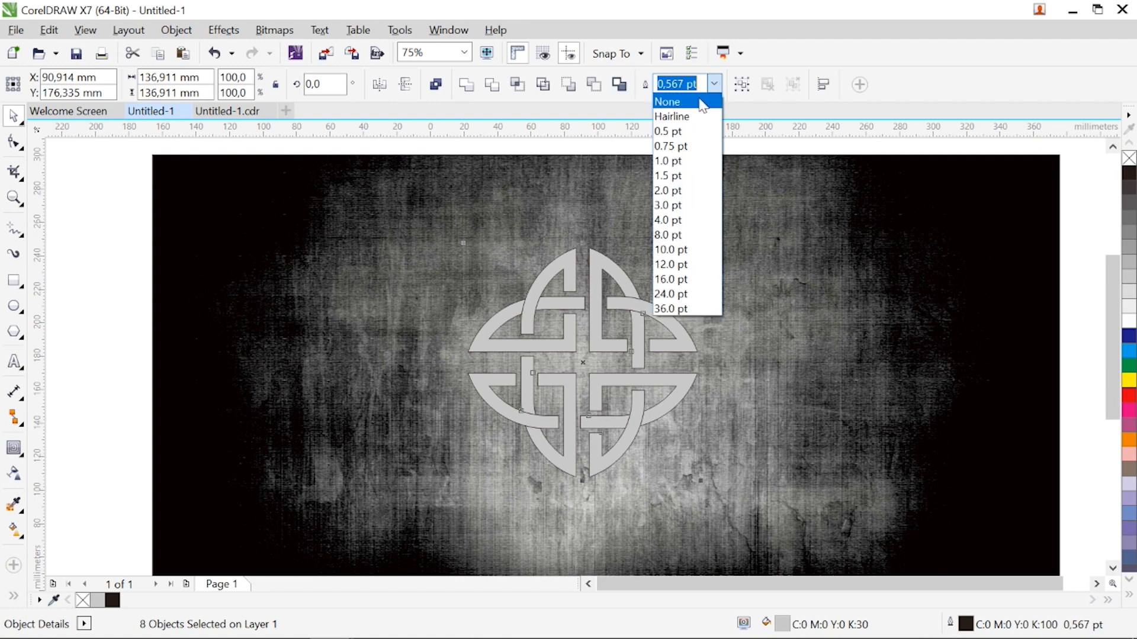
left_click(692, 104)
key("ctrl+g")
Make a duplicate of the knot group offset slightly upward and fill the lower copy with red
key("z")
left_click_drag(416, 217, 742, 502)
key("space")
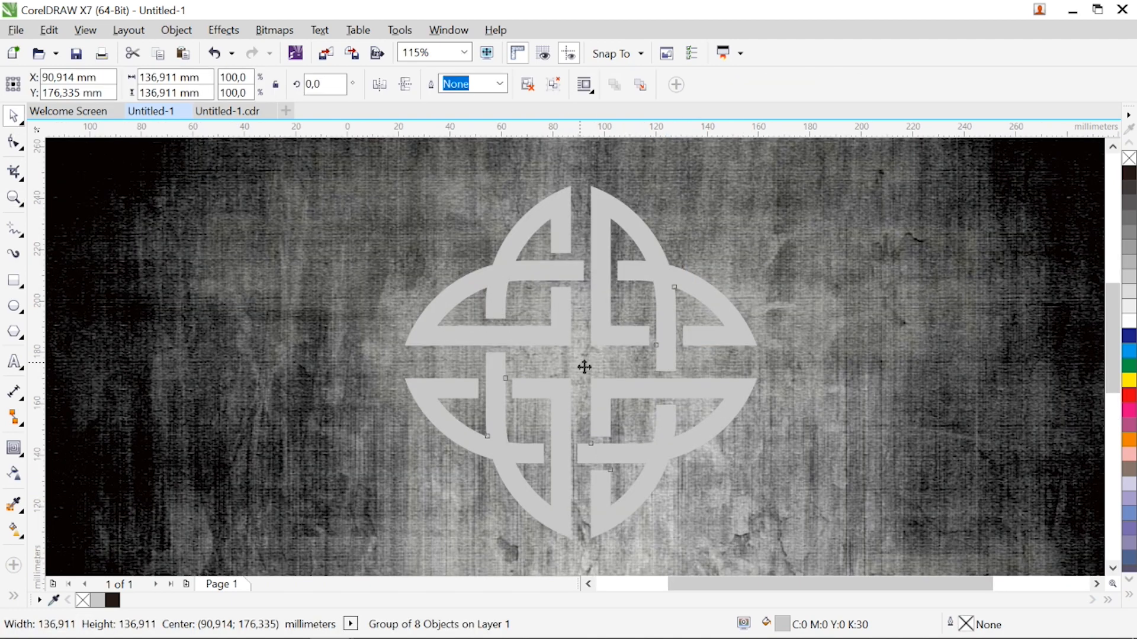
left_click_drag(584, 367, 584, 345)
right_click(585, 358)
left_click(546, 522)
left_click(1124, 395)
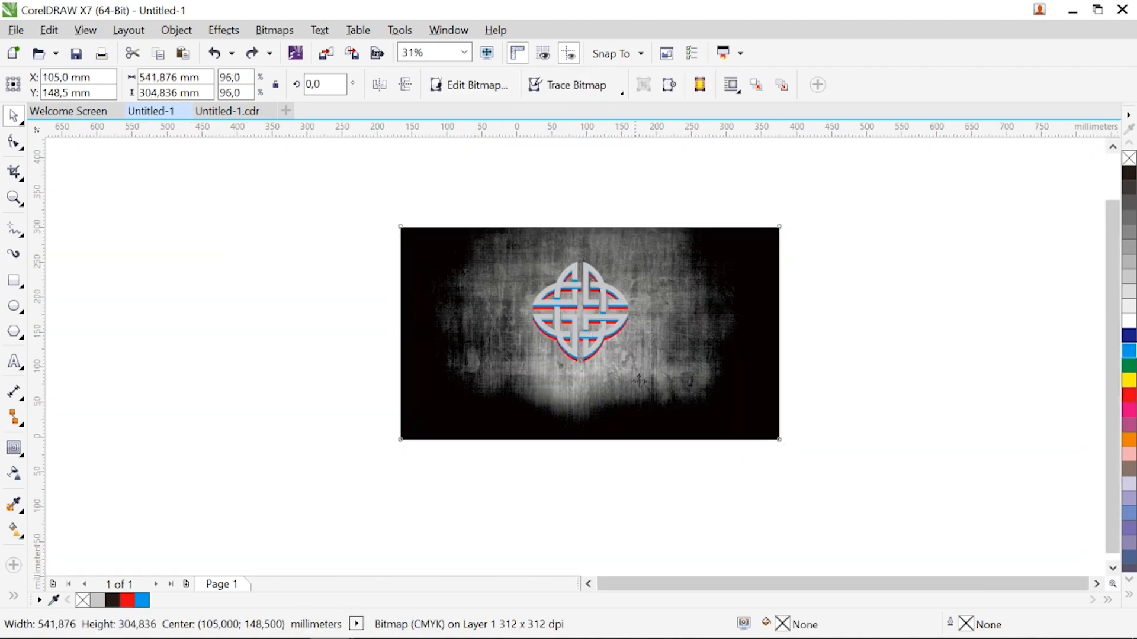
Shift the front copy of the background image upward and rotate it to 270°
left_click_drag(636, 380, 629, 326)
left_click(628, 325)
left_click_drag(777, 393, 508, 432)
key("z")
left_click_drag(418, 217, 807, 472)
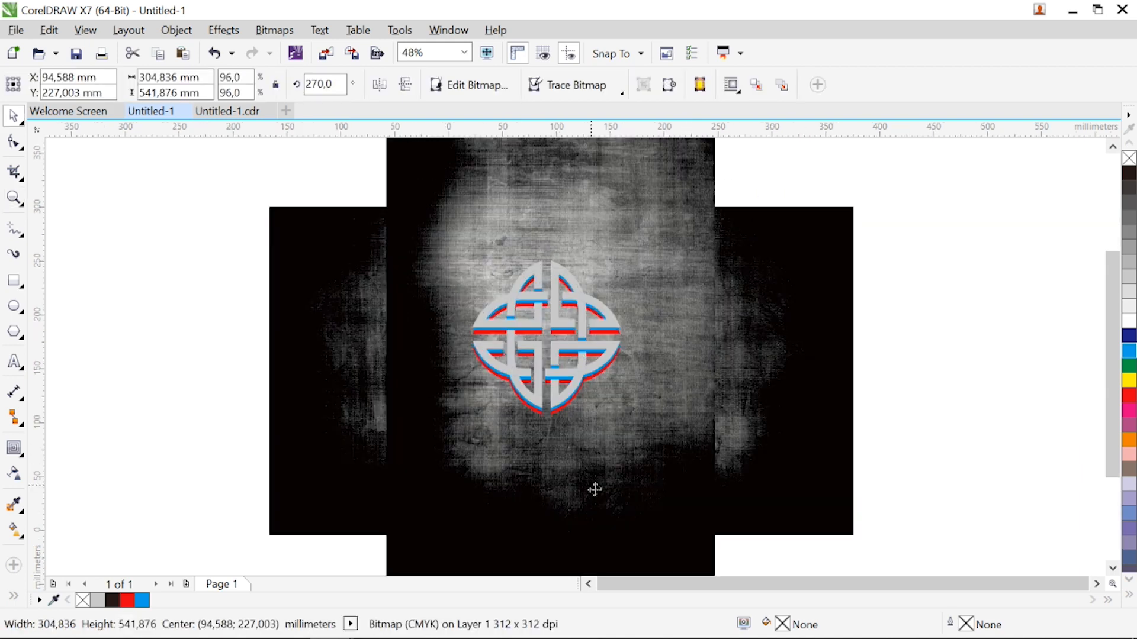
Position the rotated background image behind the knot, centred at about X 96 mm, Y 300 mm
left_click_drag(593, 487, 600, 386)
key("z")
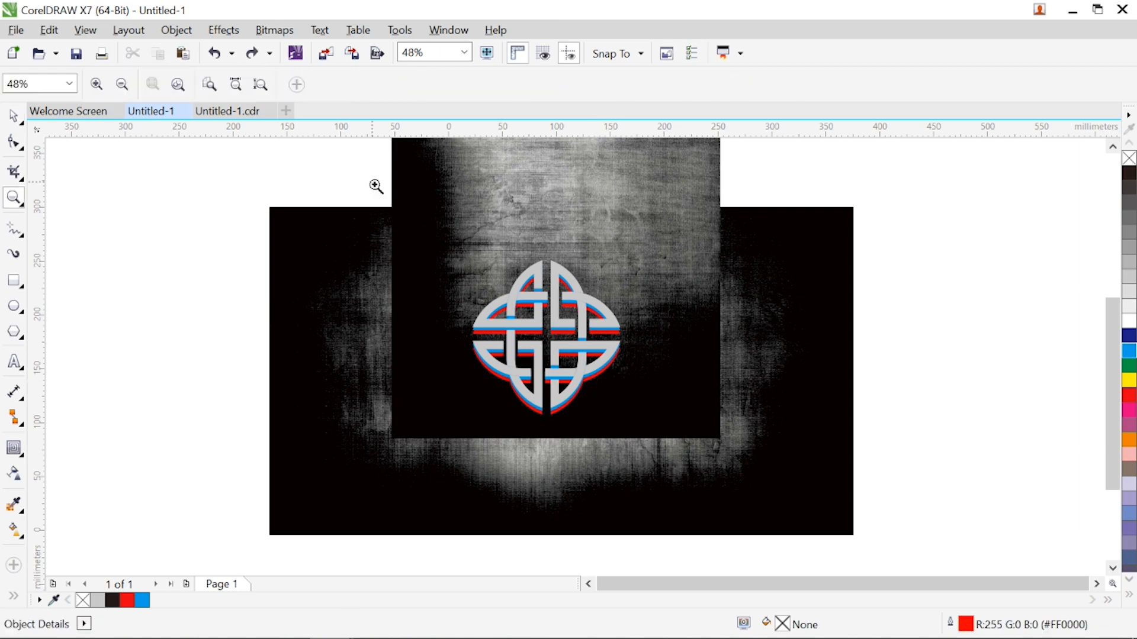
left_click_drag(375, 183, 761, 504)
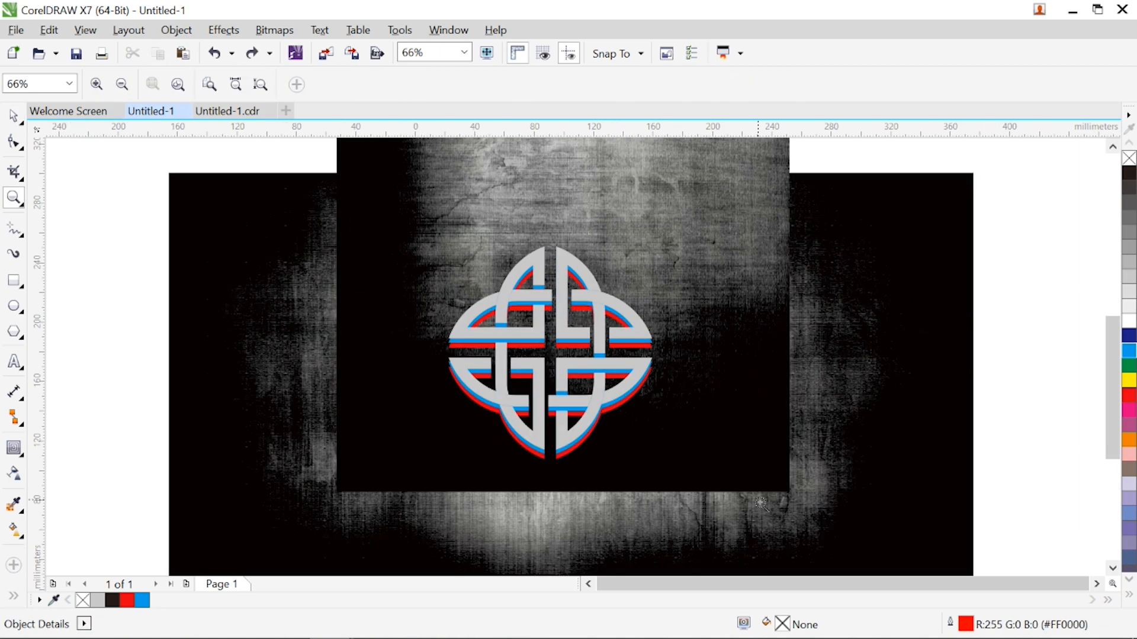
left_click_drag(331, 179, 716, 506)
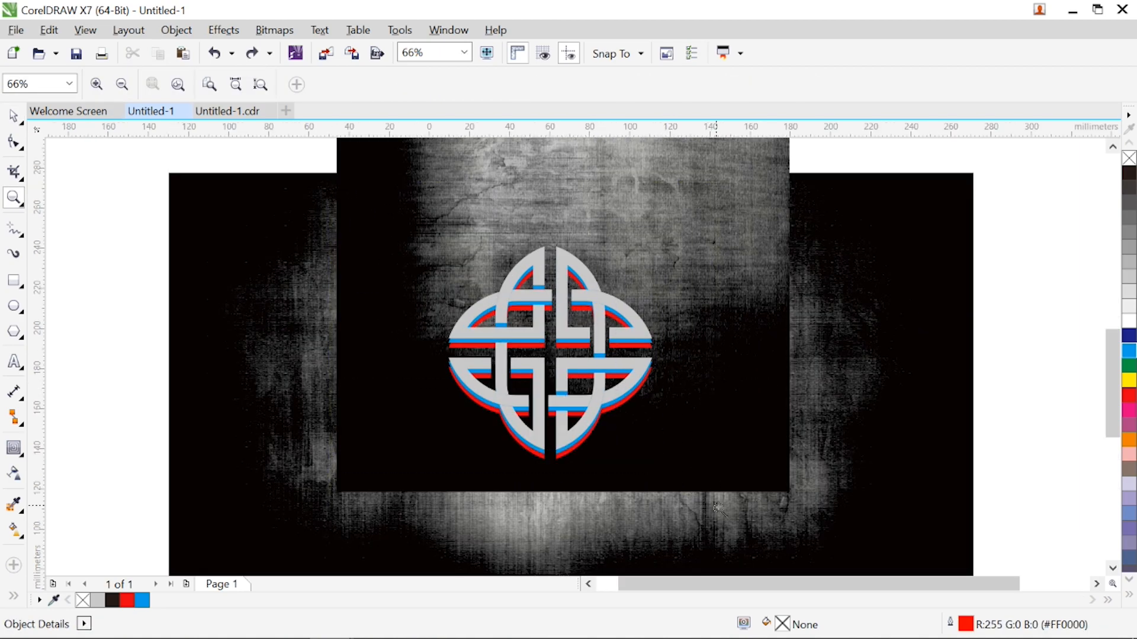
key("space")
left_click(528, 505)
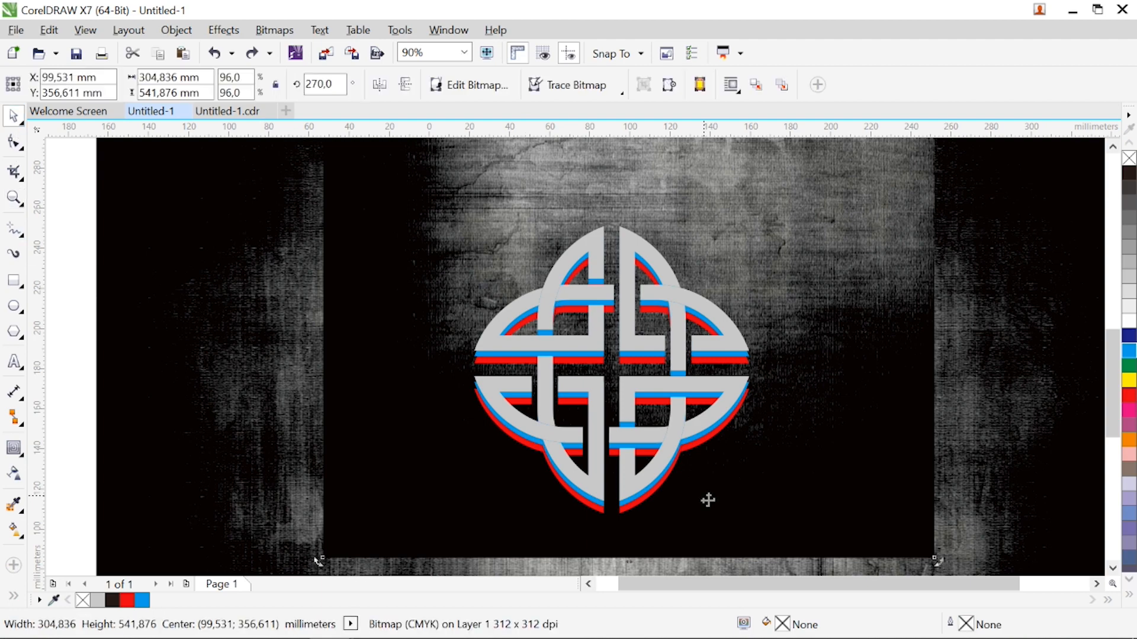
mouse_move(708, 509)
left_mouse_down()
mouse_move(707, 554)
mouse_move(719, 558)
mouse_move(708, 515)
left_mouse_up()
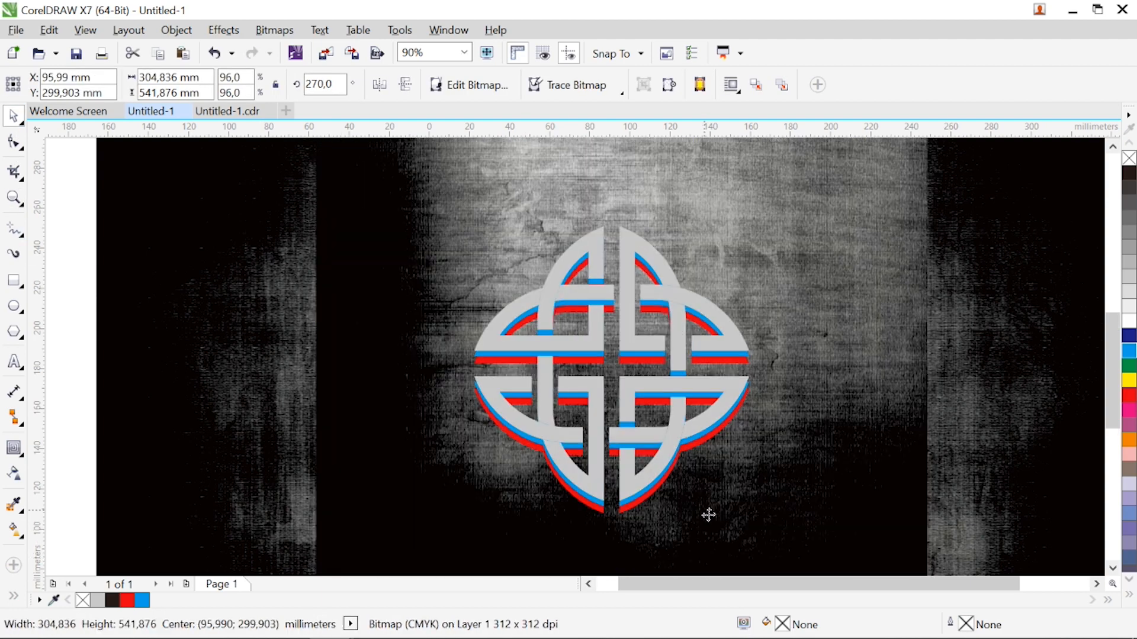
PowerClip the rotated background image inside the red knot copy
right_click(709, 515)
left_click(737, 132)
left_click(606, 510)
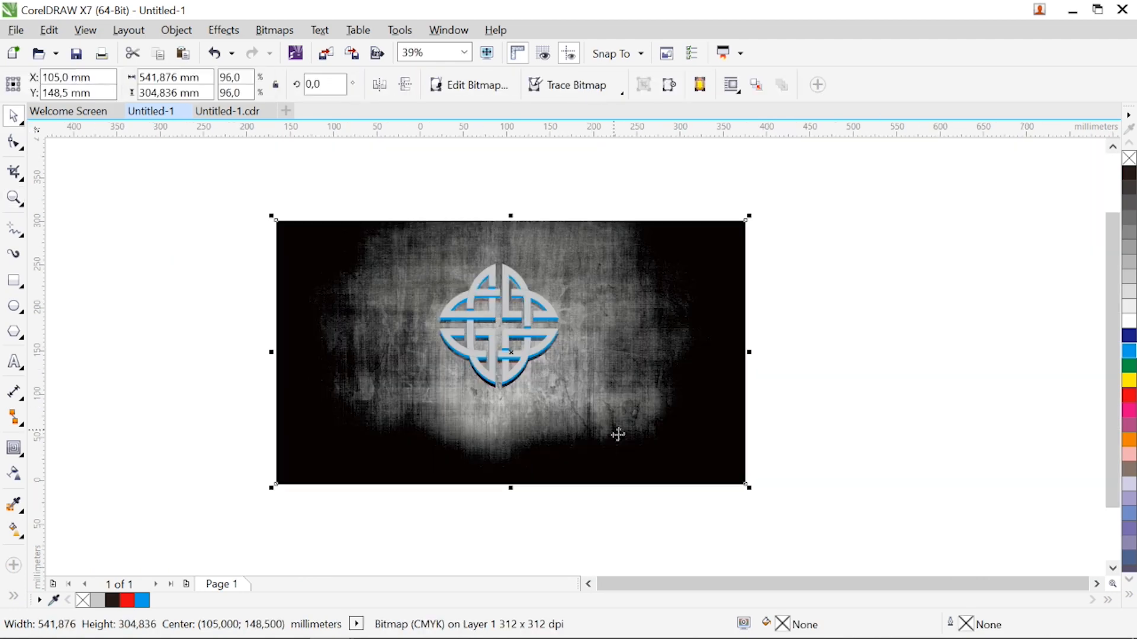
right_click(617, 434)
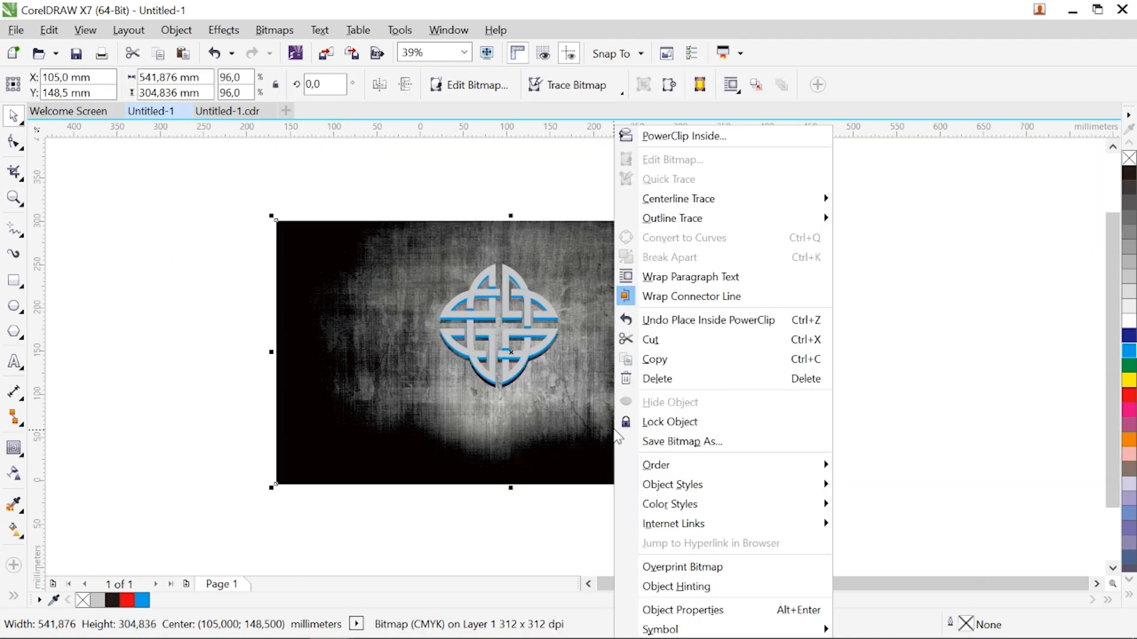
left_click(660, 366)
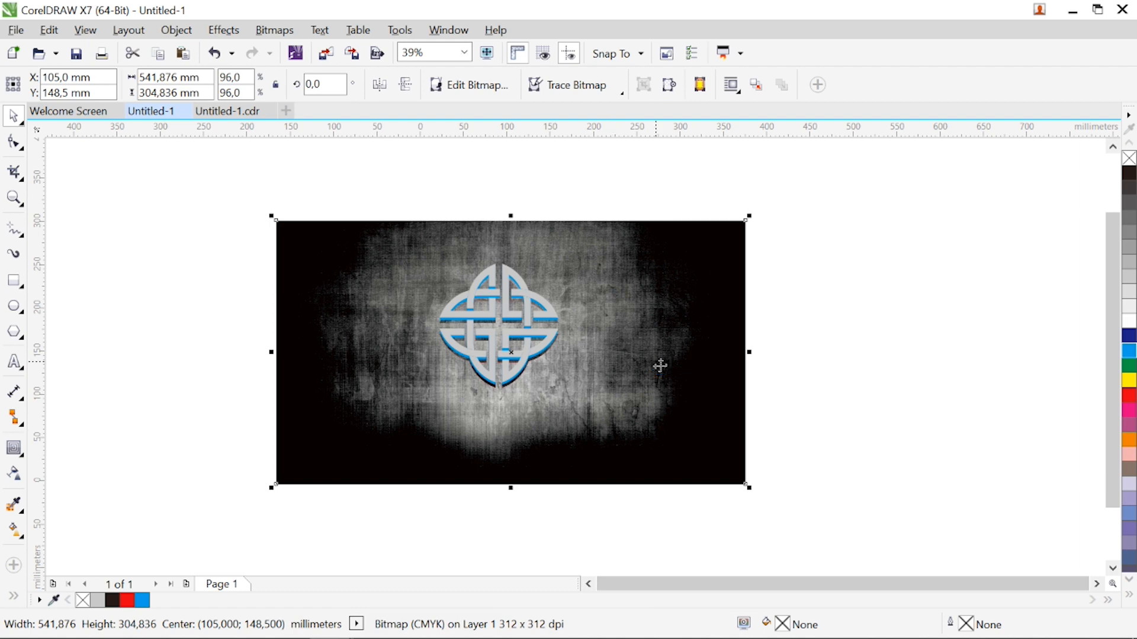
left_click(794, 365)
right_click(795, 365)
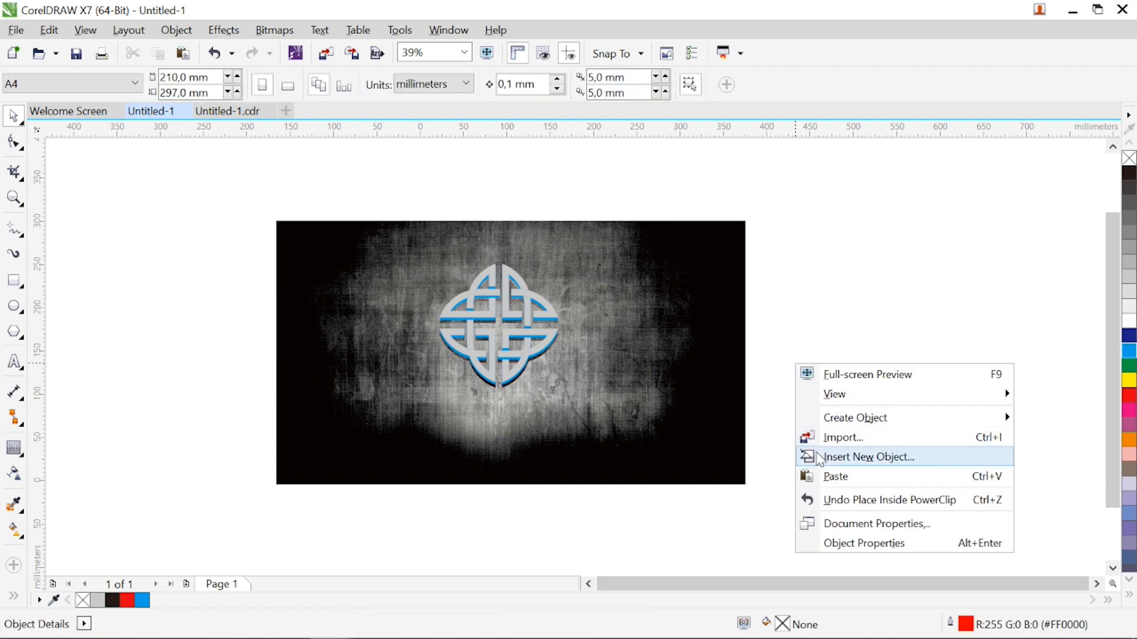
left_click(835, 476)
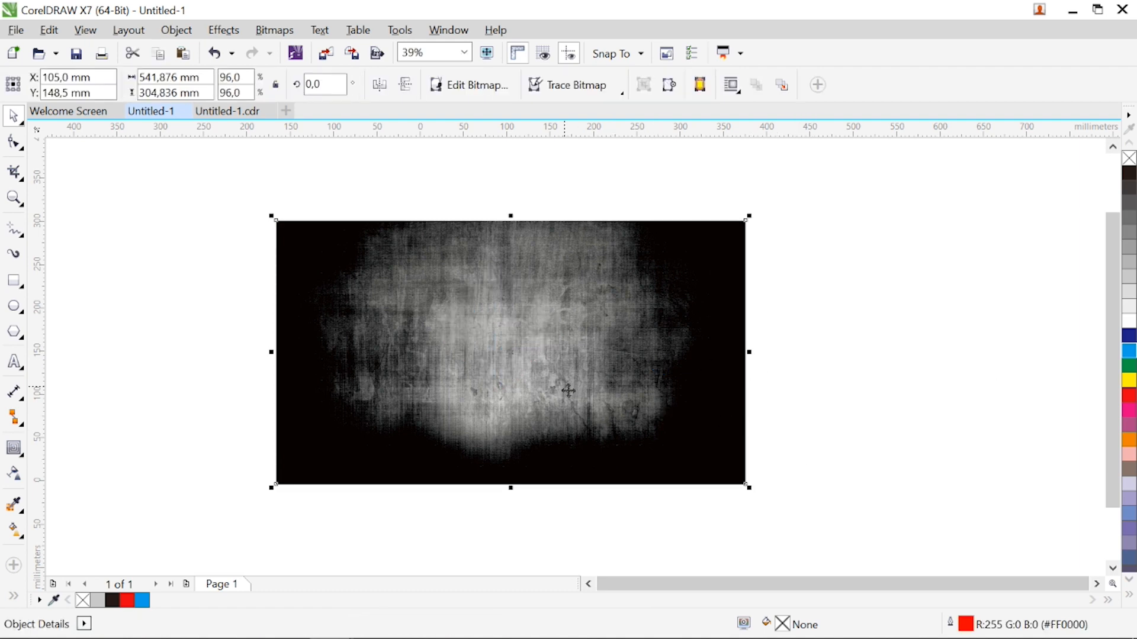
left_click_drag(570, 396, 597, 473)
key("Delete")
Shift the front copy of the background image sideways so it is centred at about X 225 mm, Y 156 mm
double_click(460, 401)
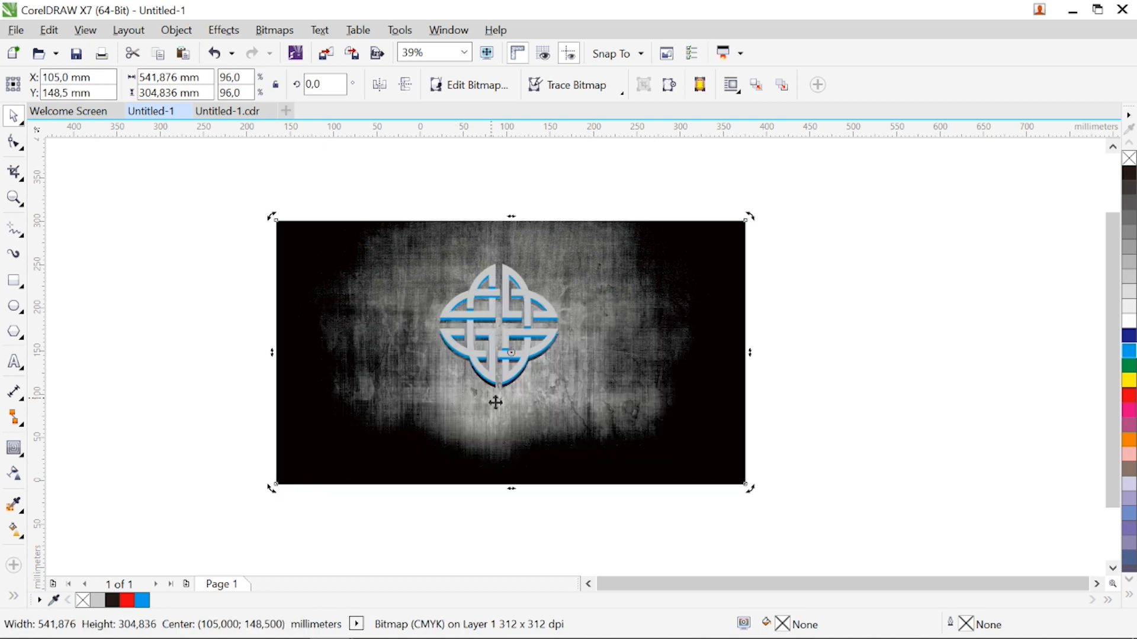
left_click(14, 198)
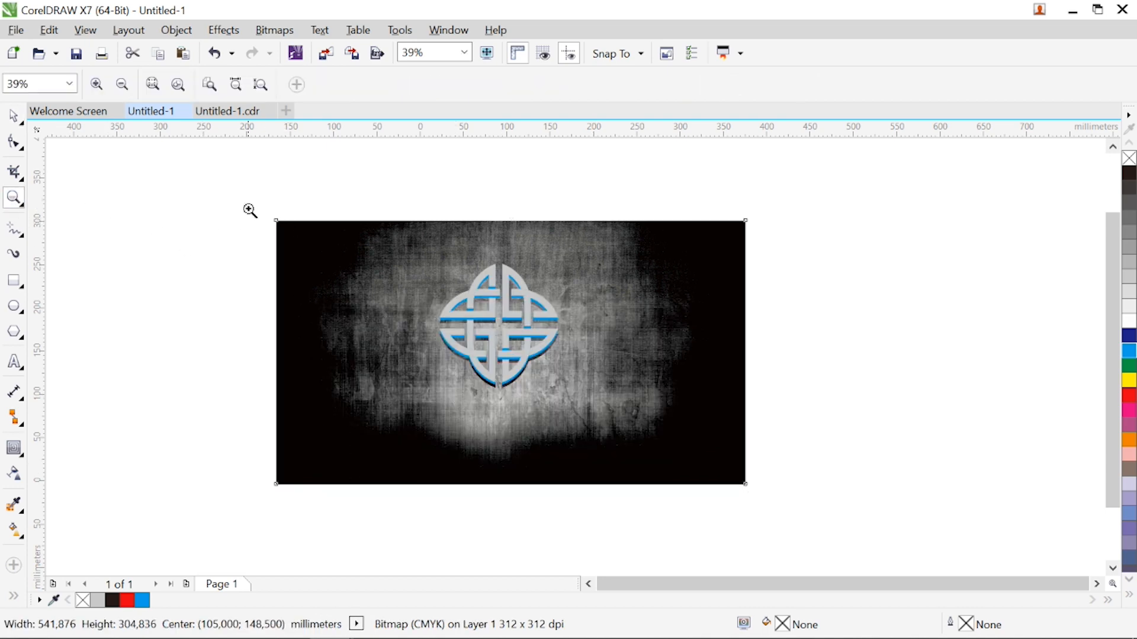
left_click(769, 517)
key("space")
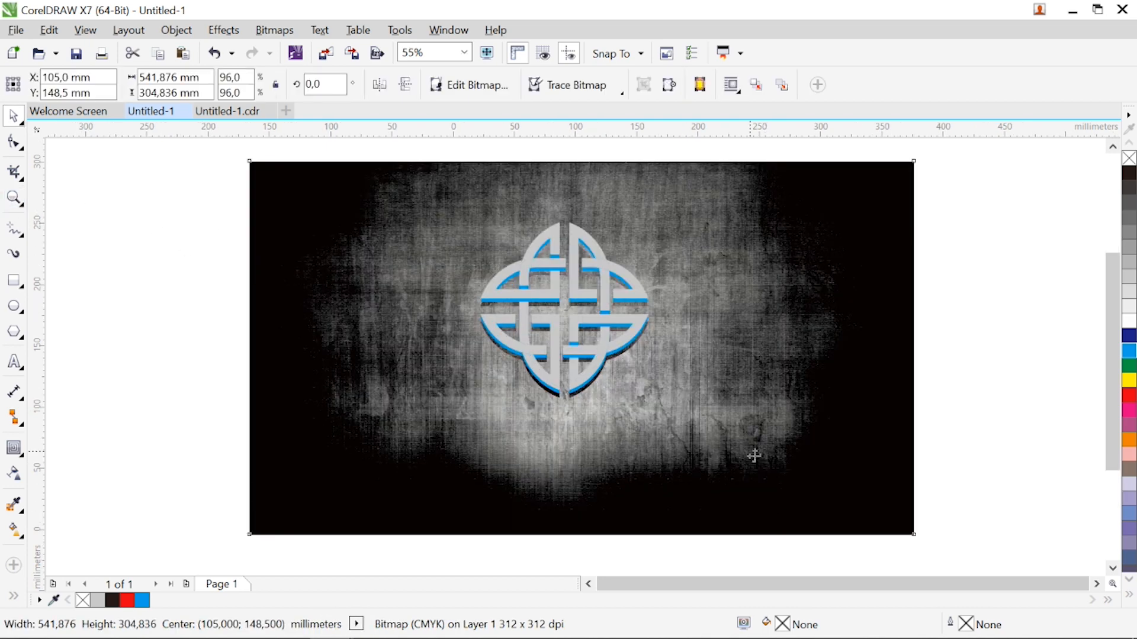
left_click_drag(770, 468, 911, 469)
key("space")
left_click_drag(393, 201, 678, 418)
left_click(13, 115)
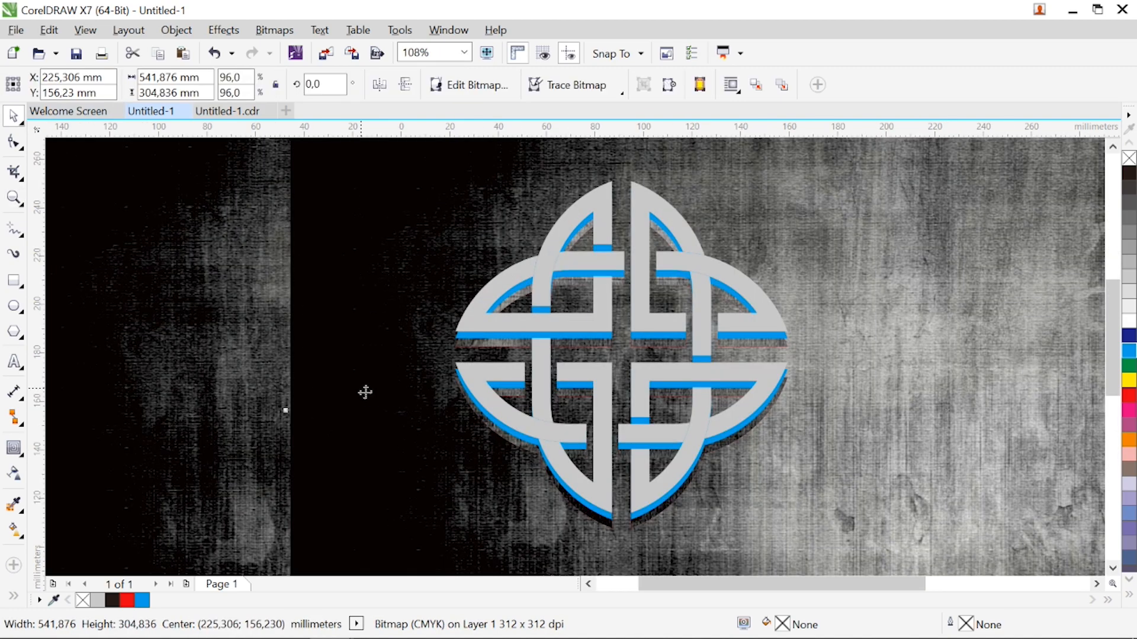
PowerClip the shifted background image inside the blue knot copy
right_click(363, 393)
left_click(481, 136)
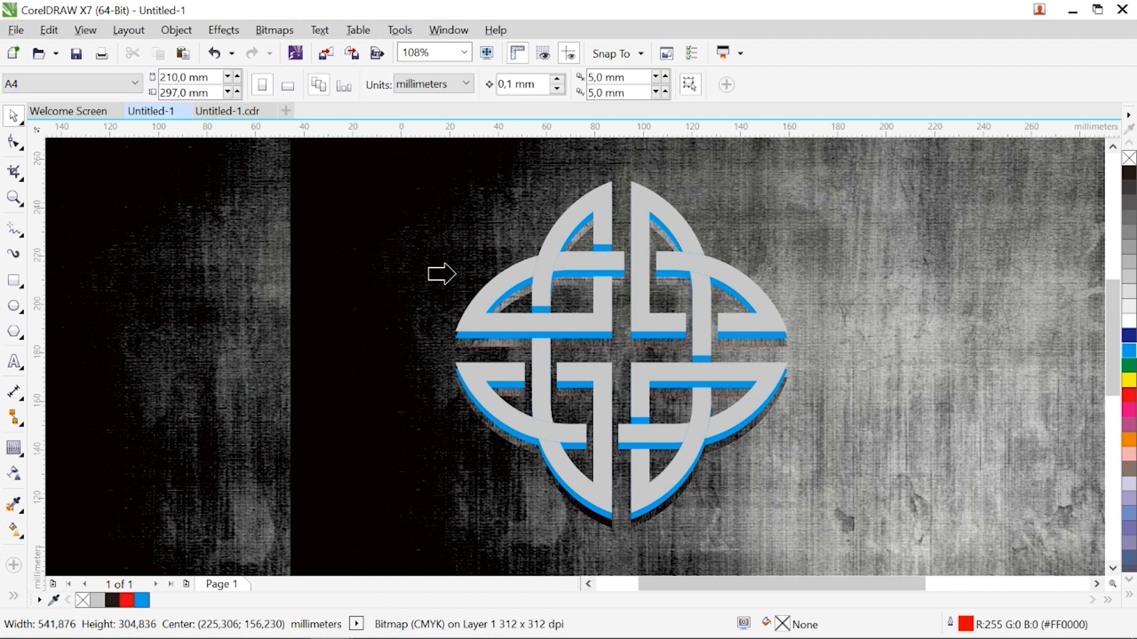
left_click(472, 338)
Copy the background image and paste a duplicate of it in the document
key("F3")
left_click(433, 389)
right_click(437, 389)
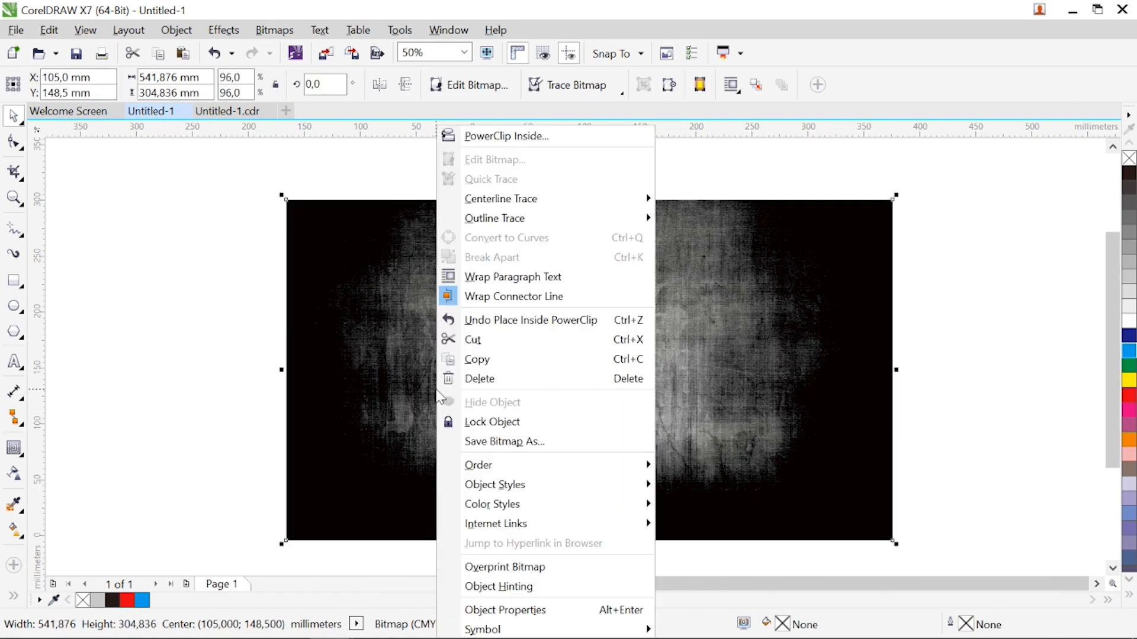
left_click(467, 363)
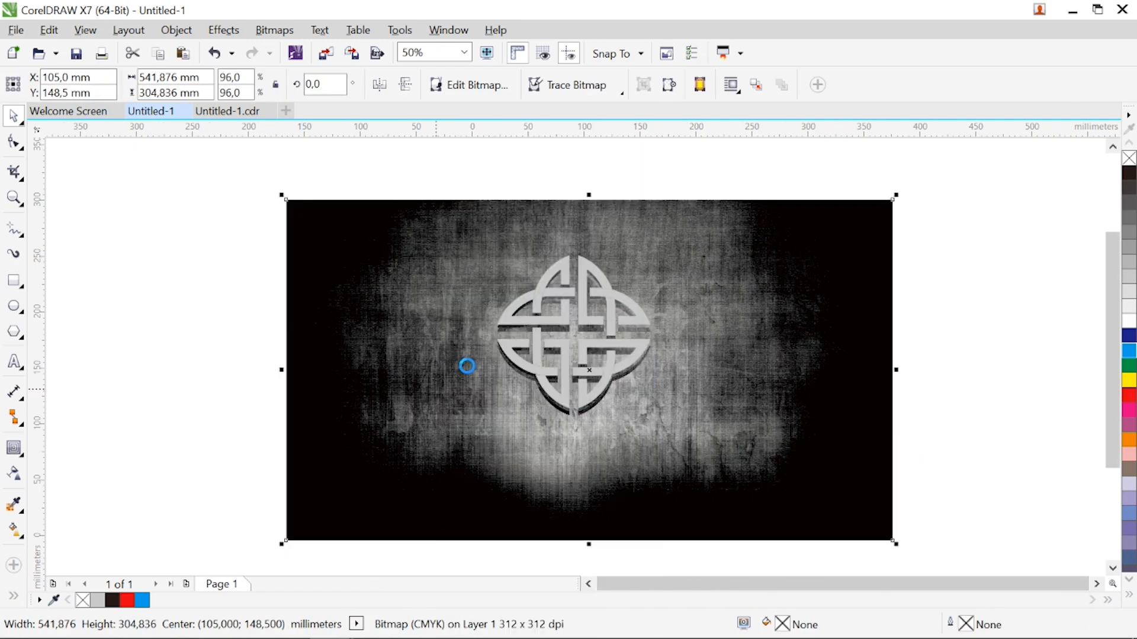
right_click(132, 348)
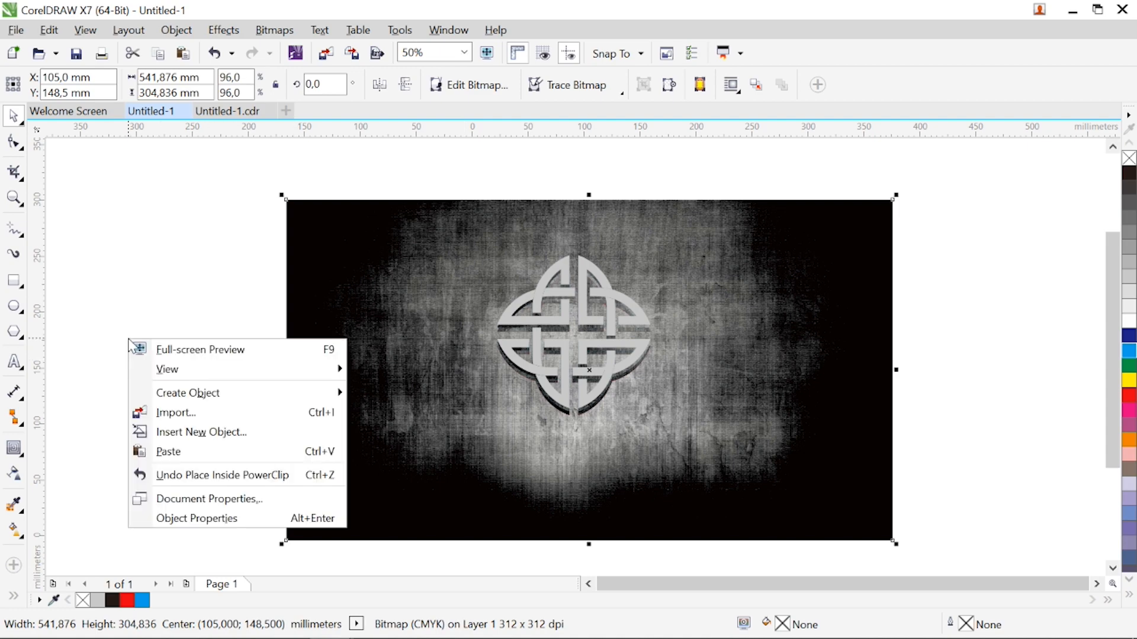
left_click(146, 450)
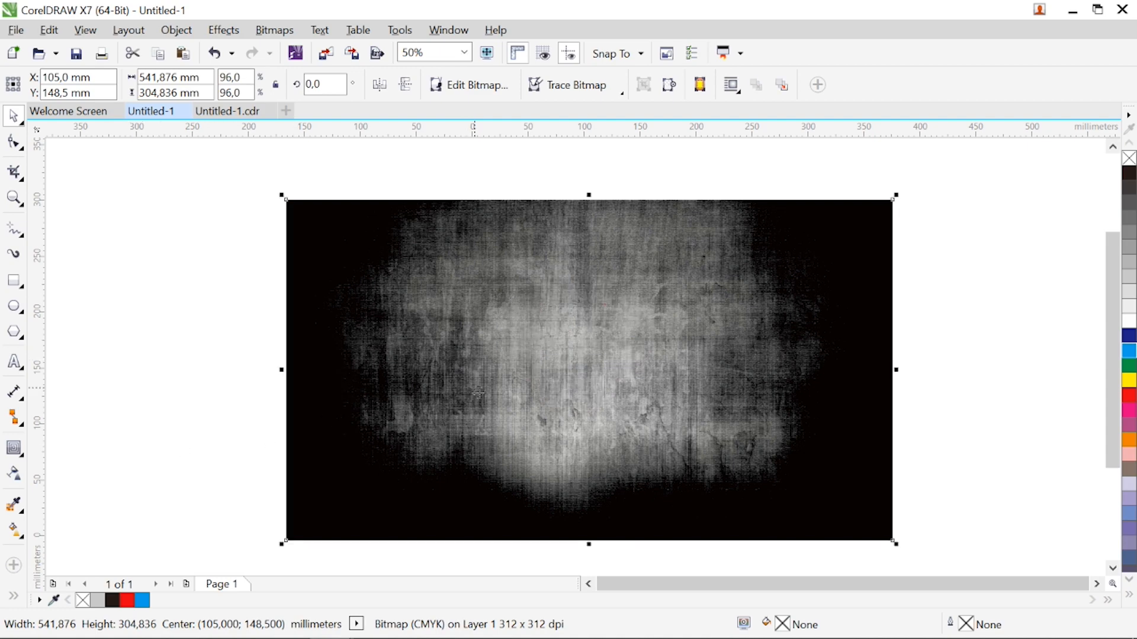
Move the pasted background image to about X -8 mm, Y 140 mm and PowerClip it inside the light grey front knot copy
left_click_drag(479, 393, 419, 484)
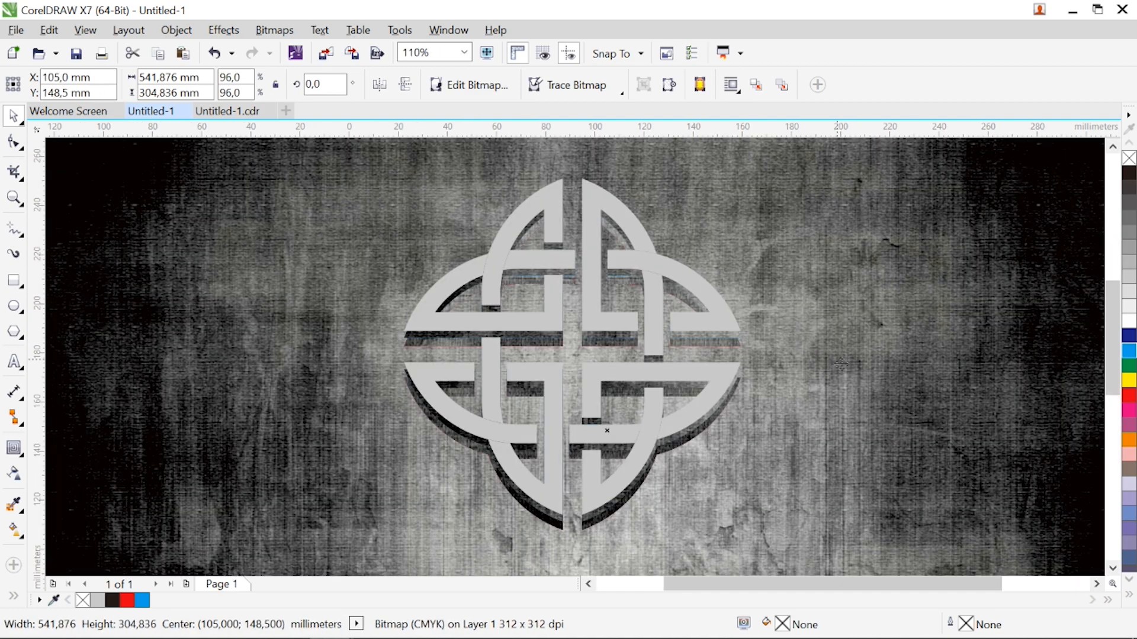
left_click_drag(935, 431, 659, 451)
right_click(714, 488)
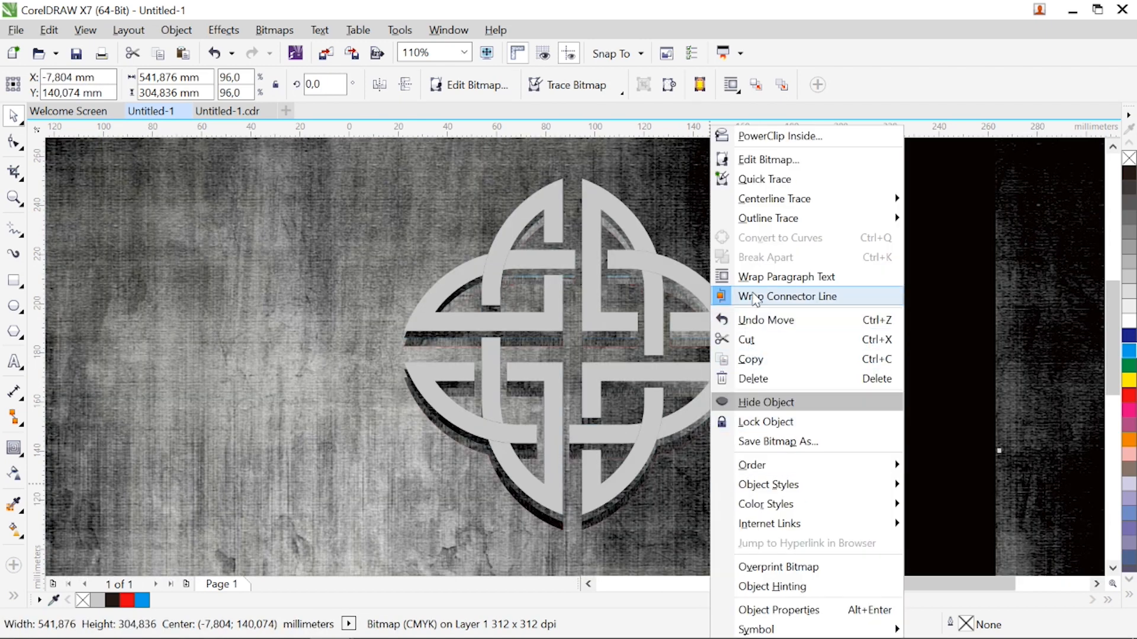
left_click(753, 135)
left_click(602, 233)
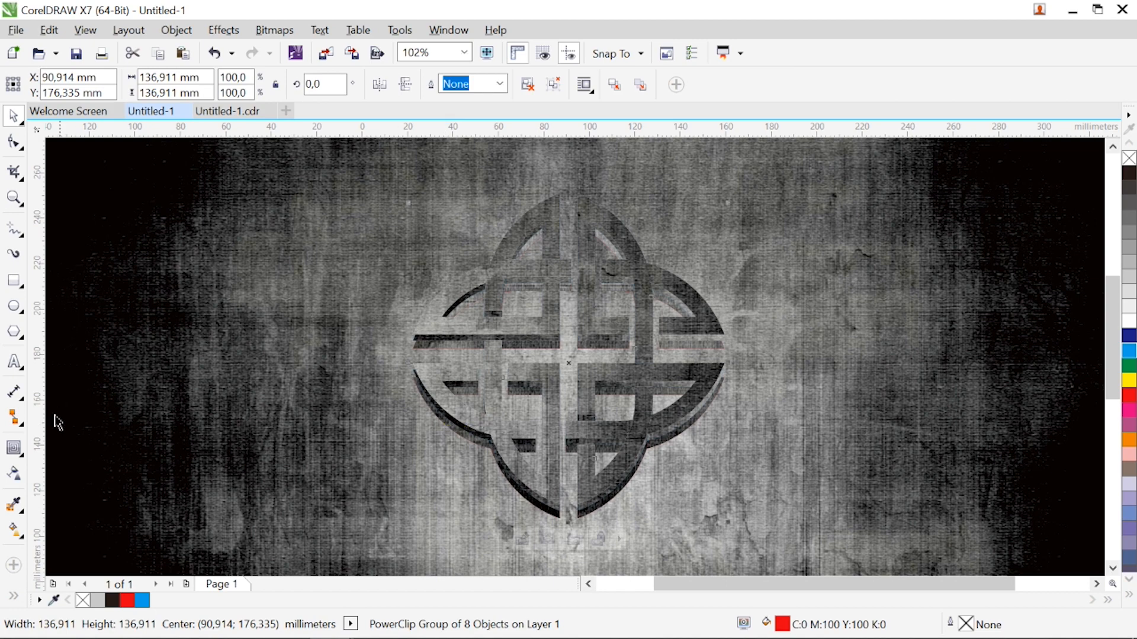
Add a drop shadow running from the base to the top of the red-filled knot copy, with Normal merge mode and a changed feathering direction
left_click(24, 454)
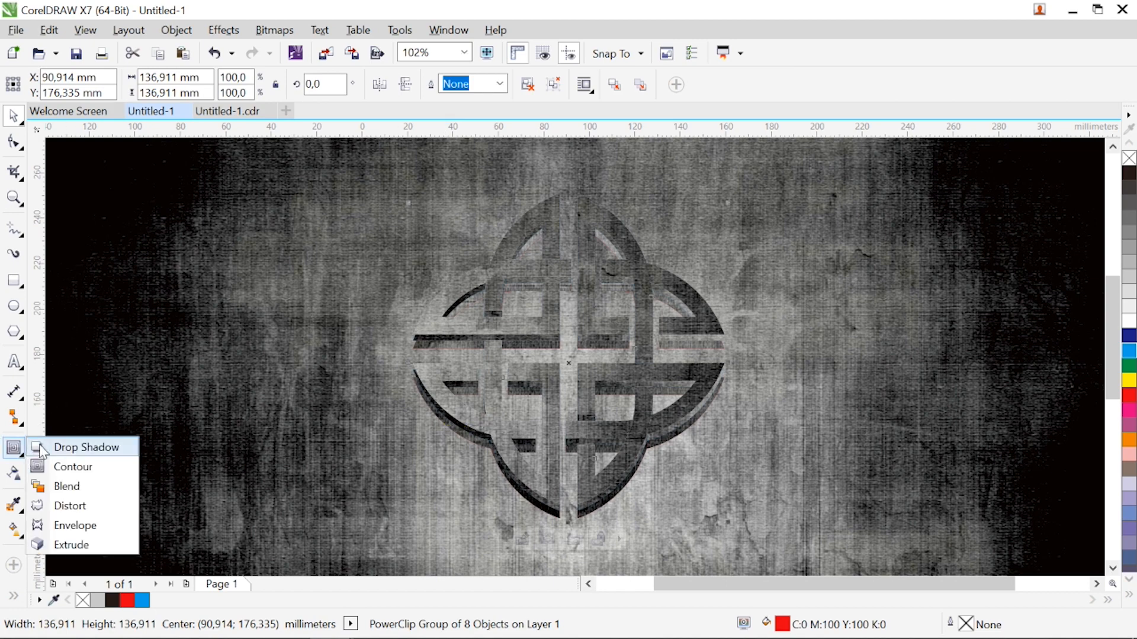
left_click(43, 448)
left_click_drag(568, 518, 559, 193)
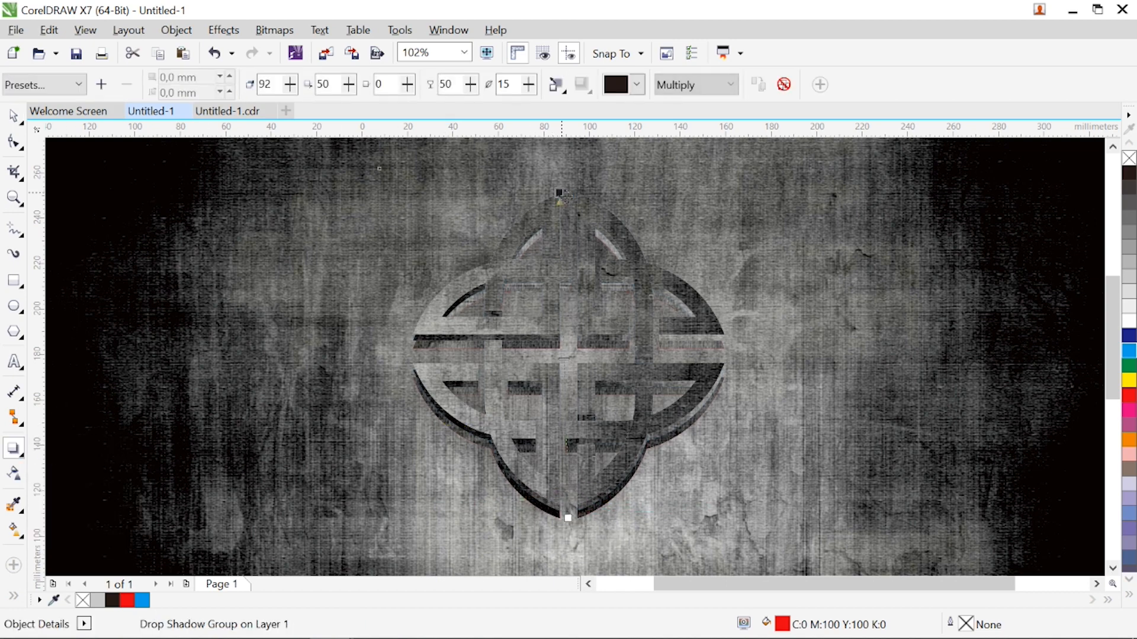
left_click(686, 88)
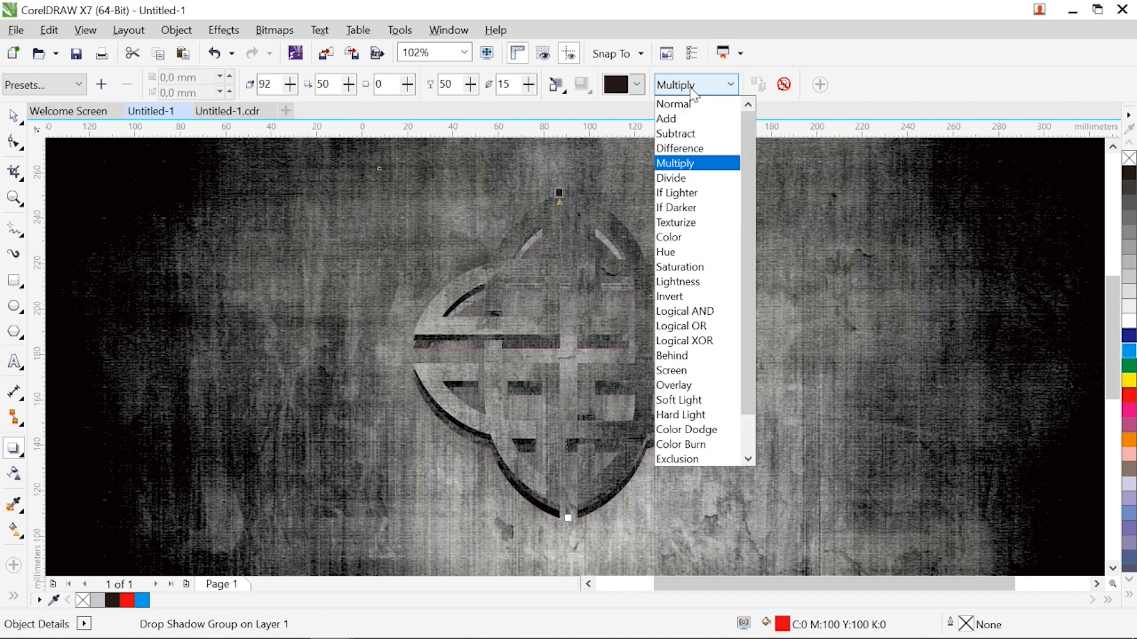
left_click(686, 112)
left_click(557, 84)
left_click(569, 172)
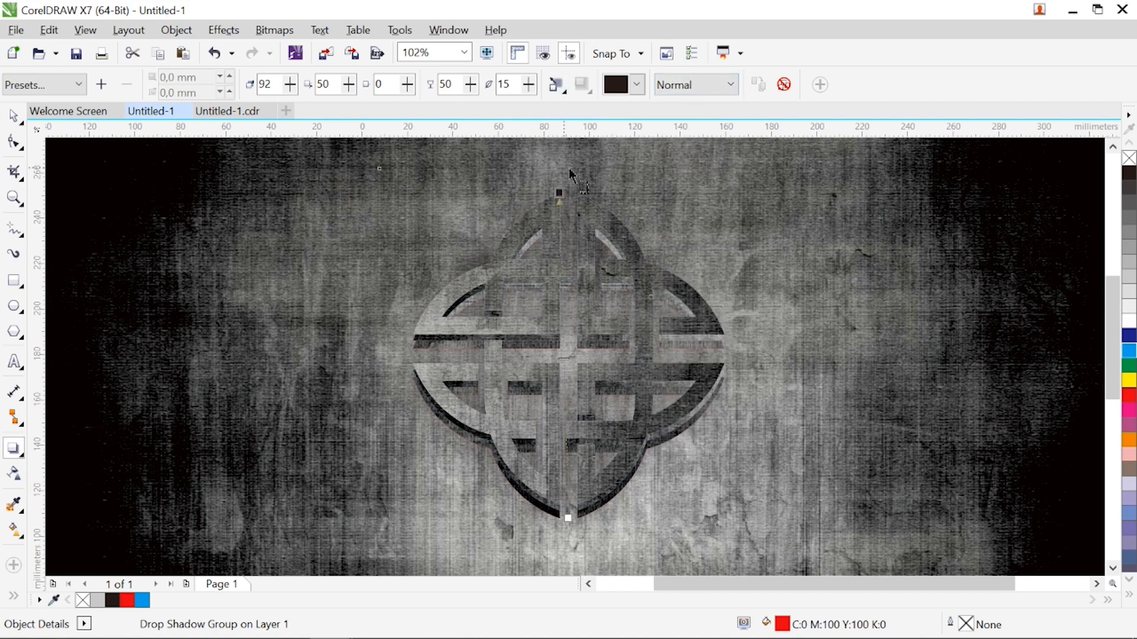
Set the opacity of the red-filled copy's drop shadow to 68 and its feathering to 6
left_click_drag(454, 86, 447, 90)
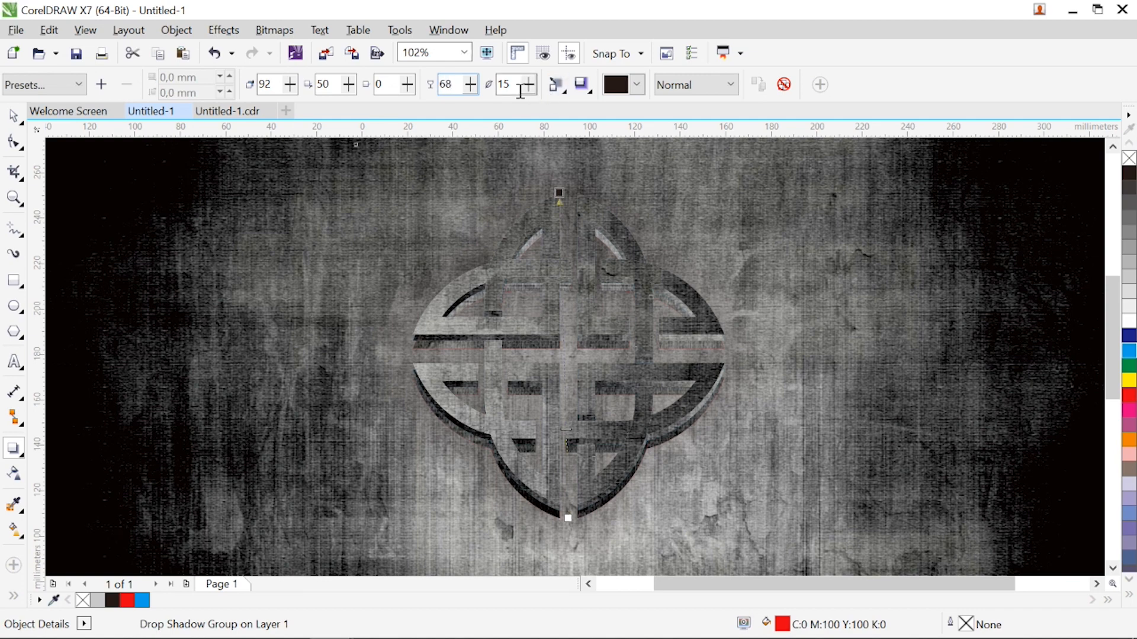
key("Return")
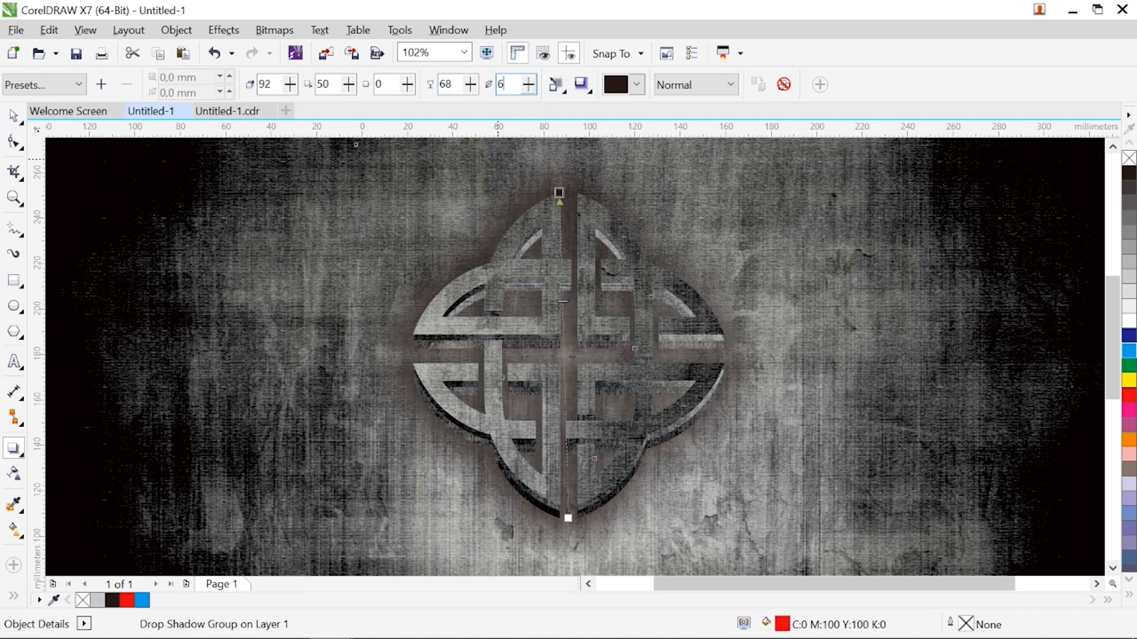
type("6")
key("Return")
key("space")
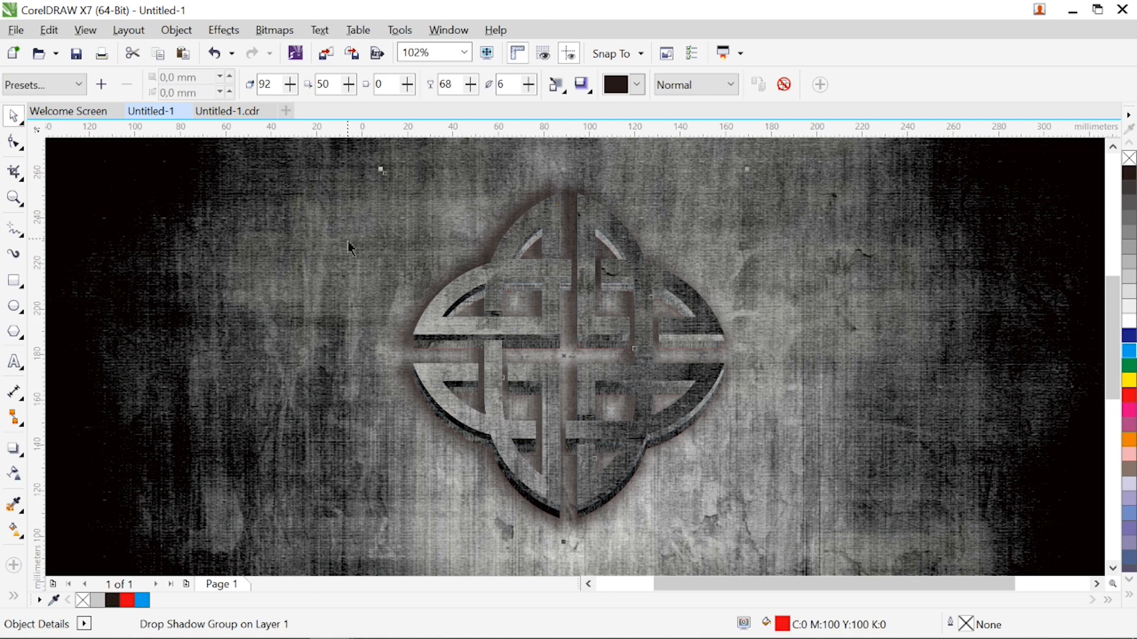
Break the drop shadow group apart and fill the separated shadow with 20% Black
left_click(176, 30)
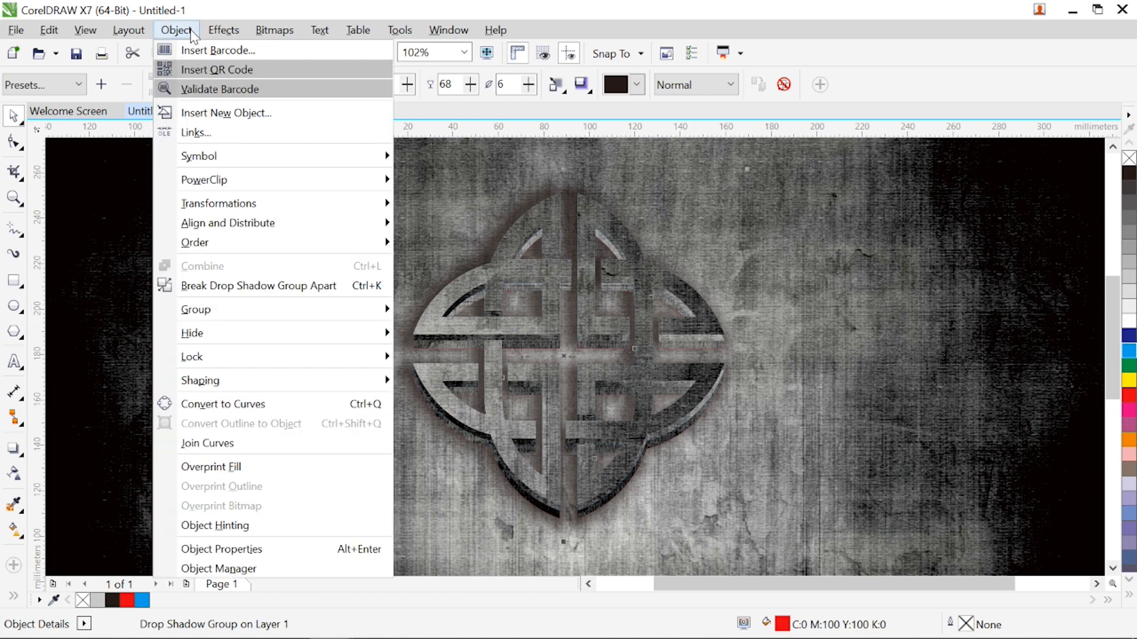
left_click(164, 287)
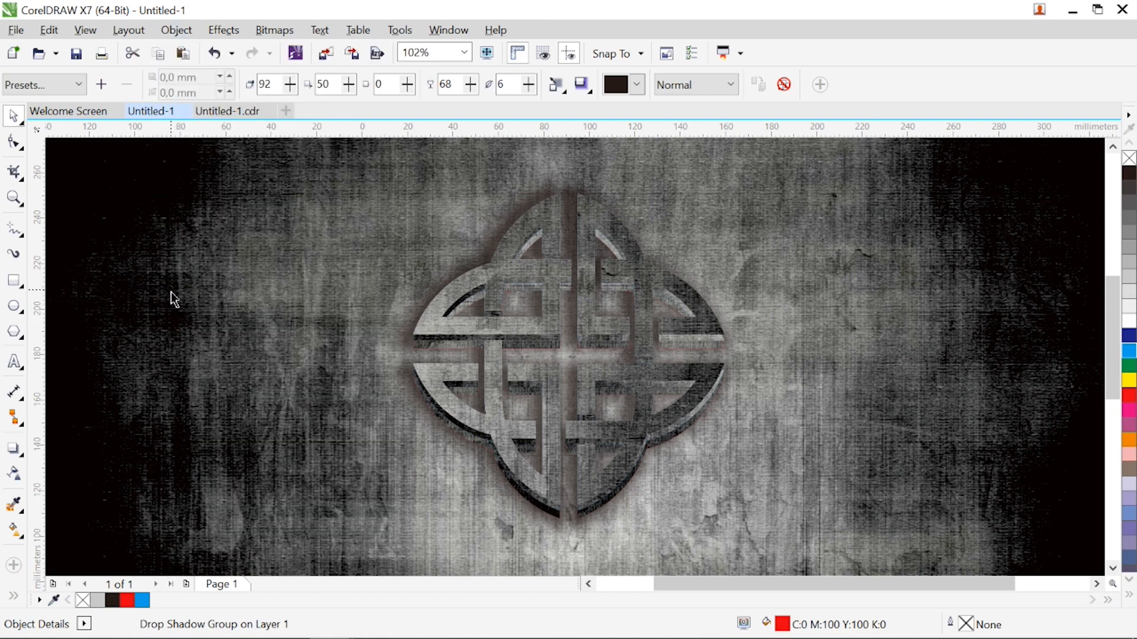
left_click(1129, 291)
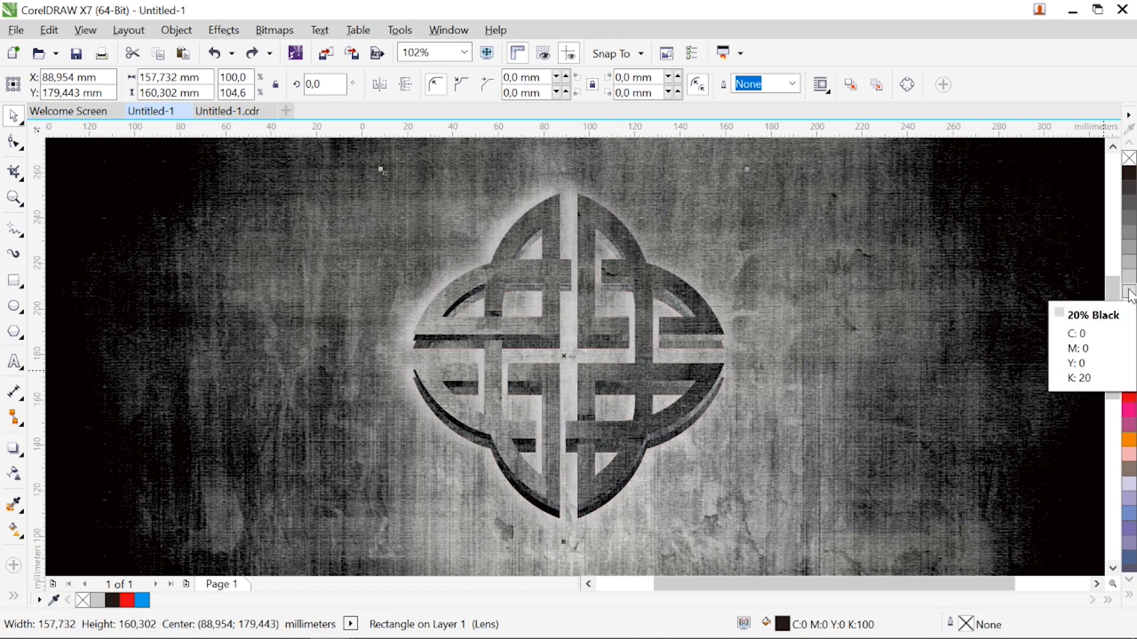
Add an upward drop shadow at 90° to the blue-filled knot copy, with Normal merge mode
left_click(550, 302)
left_click(13, 448)
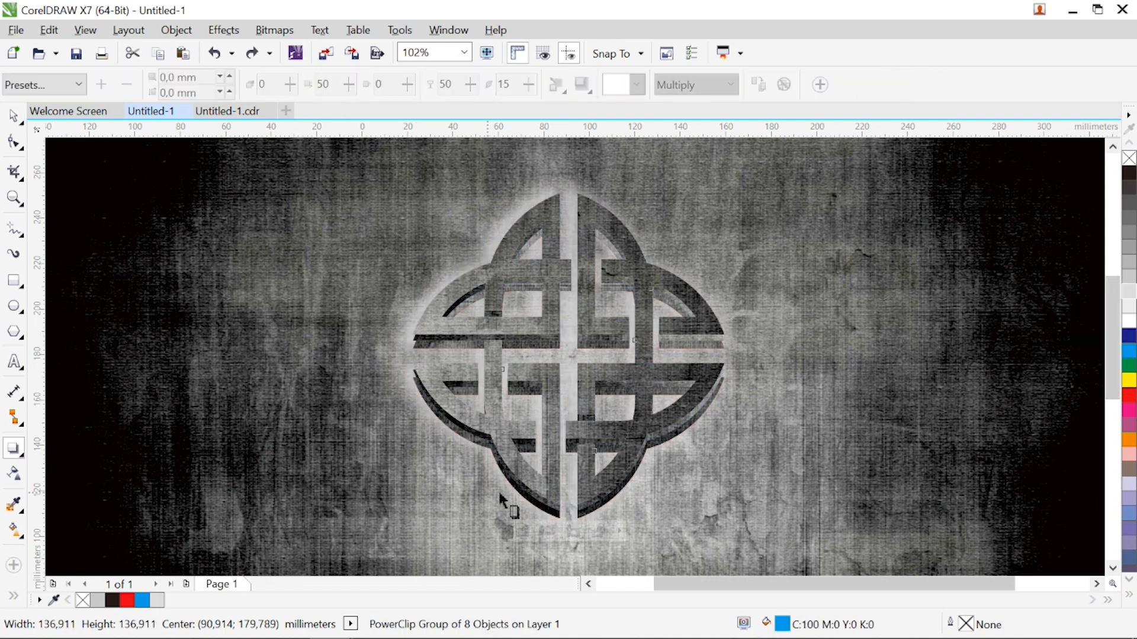
left_click_drag(568, 510, 572, 194)
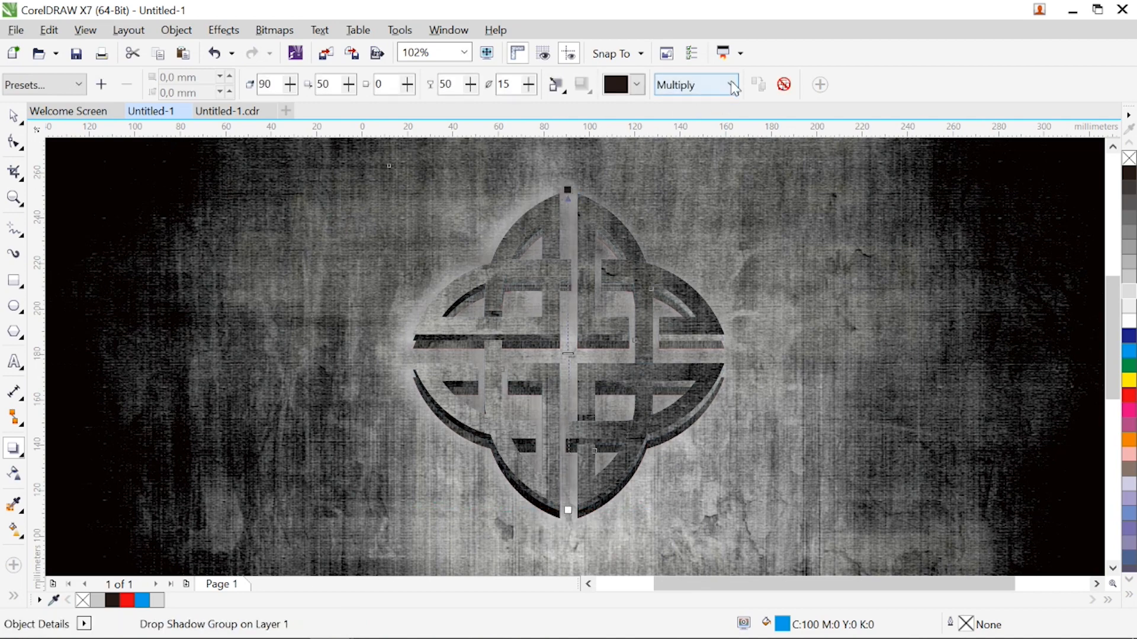
left_click(733, 85)
left_click(710, 105)
Give the blue-filled copy's drop shadow a Middle feathering direction, a red colour and a feathering of 3
left_click(556, 85)
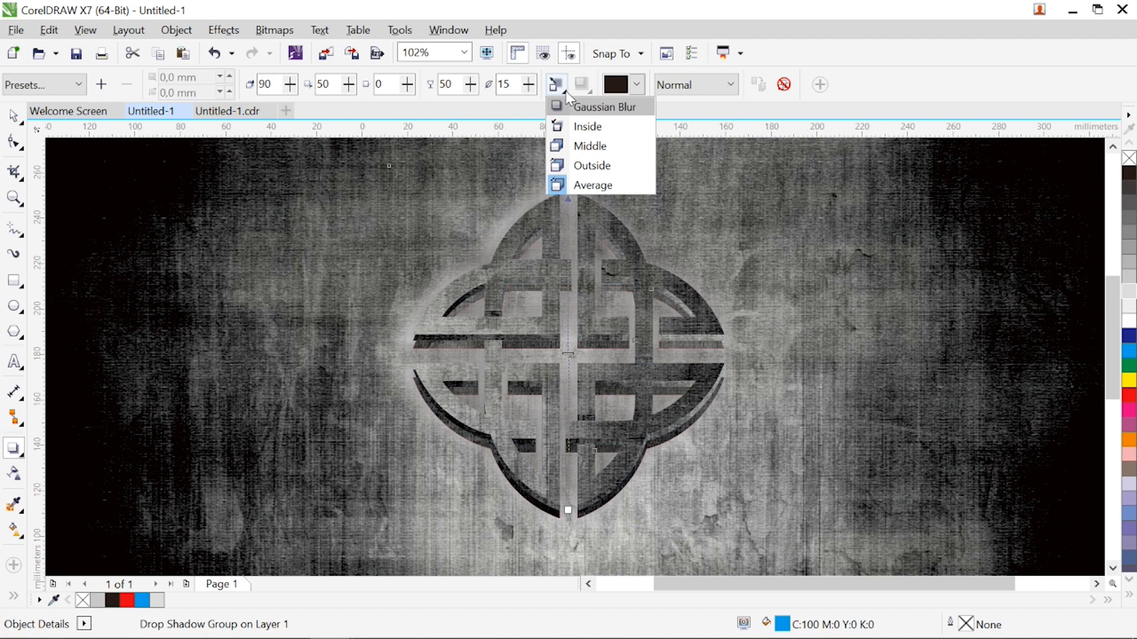
left_click(572, 147)
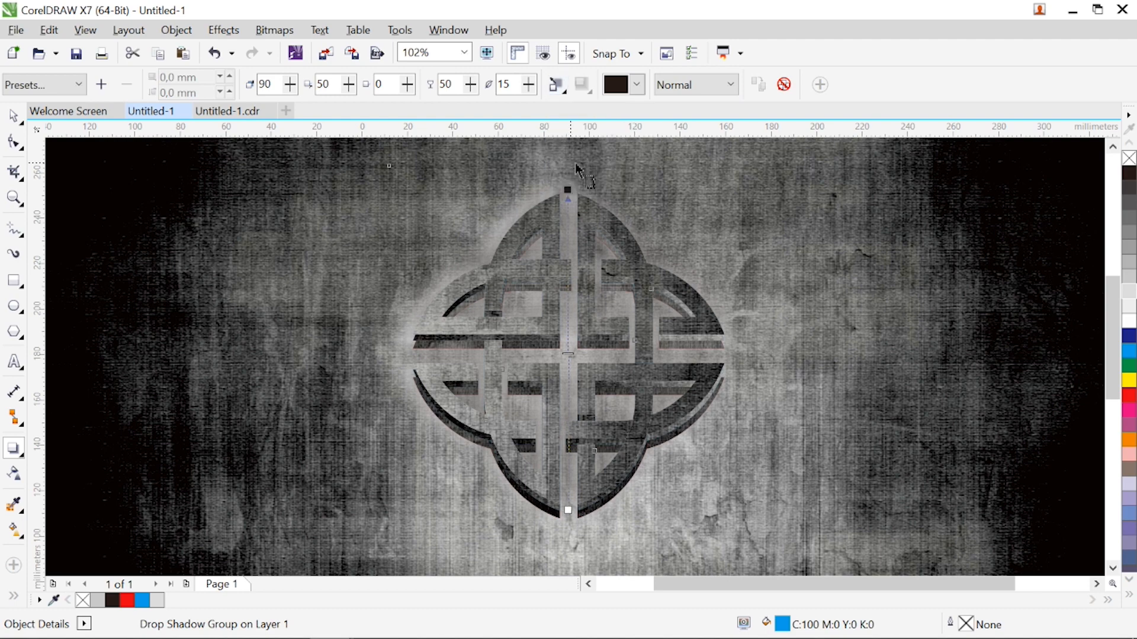
left_click(636, 84)
left_click(653, 135)
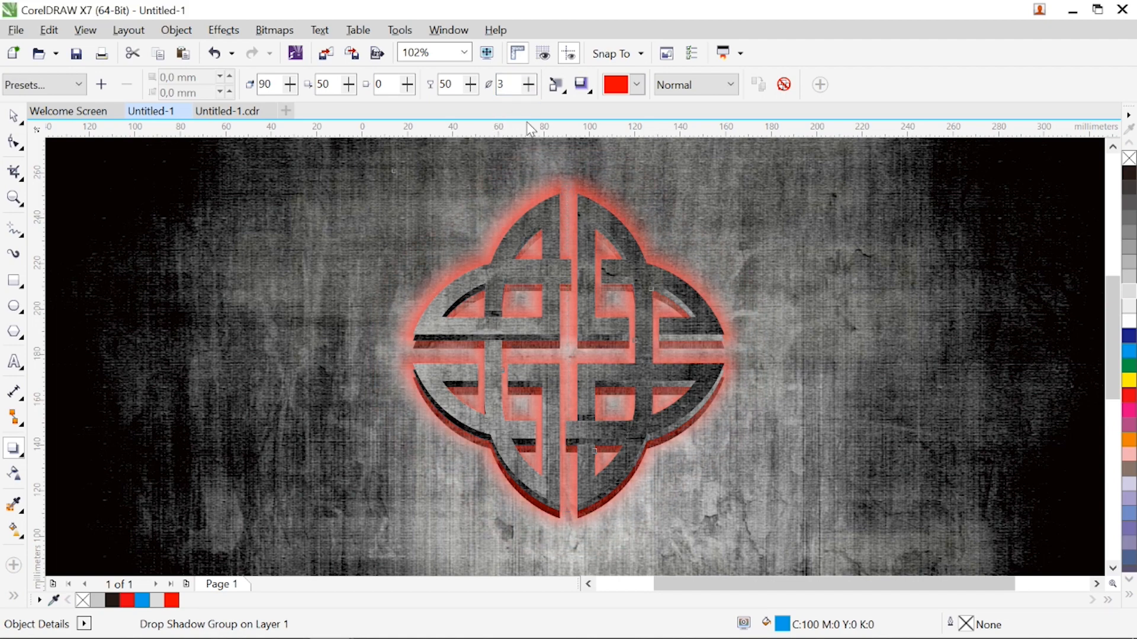
Add a downward drop shadow at 270° to the front knot copy, using the Add merge mode
left_click(581, 200)
left_click_drag(582, 201, 578, 520)
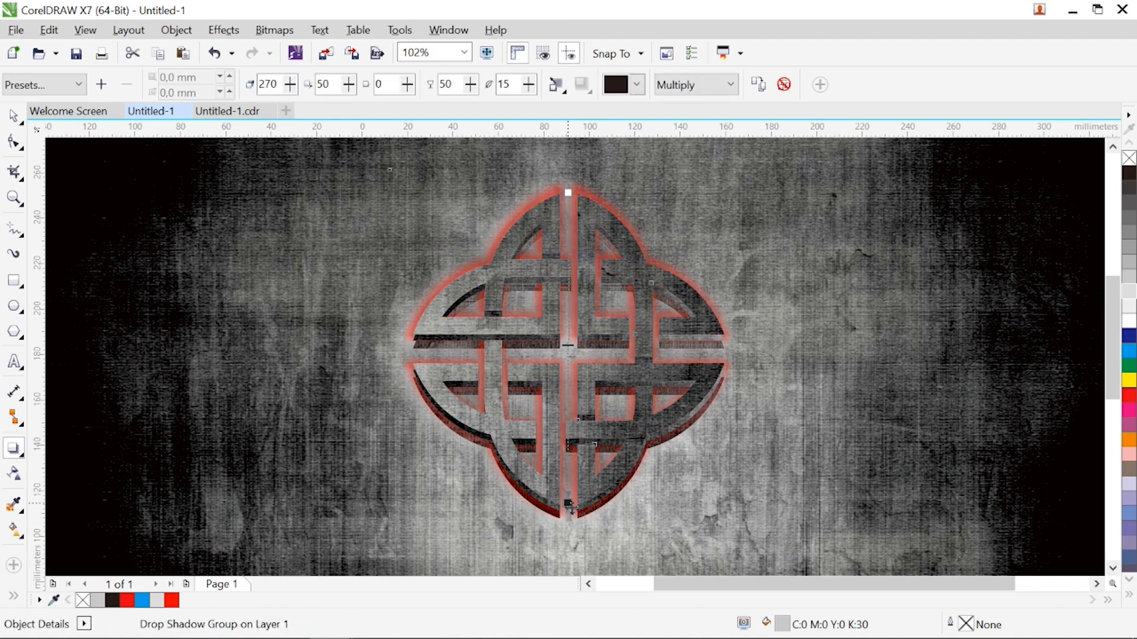
left_click(726, 87)
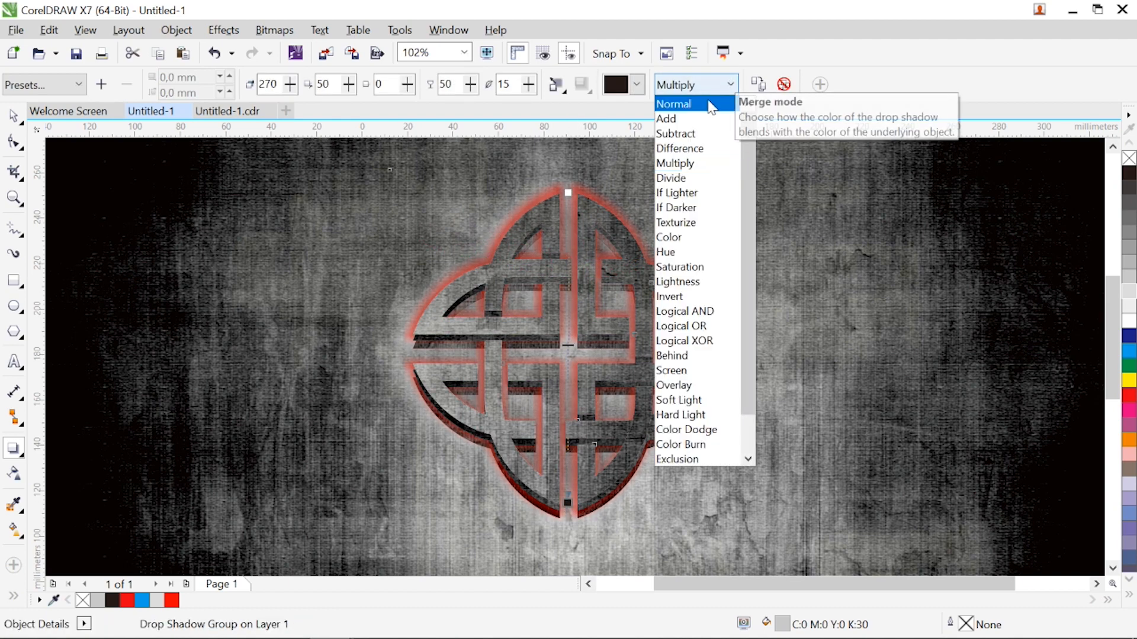
left_click(683, 120)
Colour the front knot copy's drop shadow cyan and adjust its feathering
left_click(636, 85)
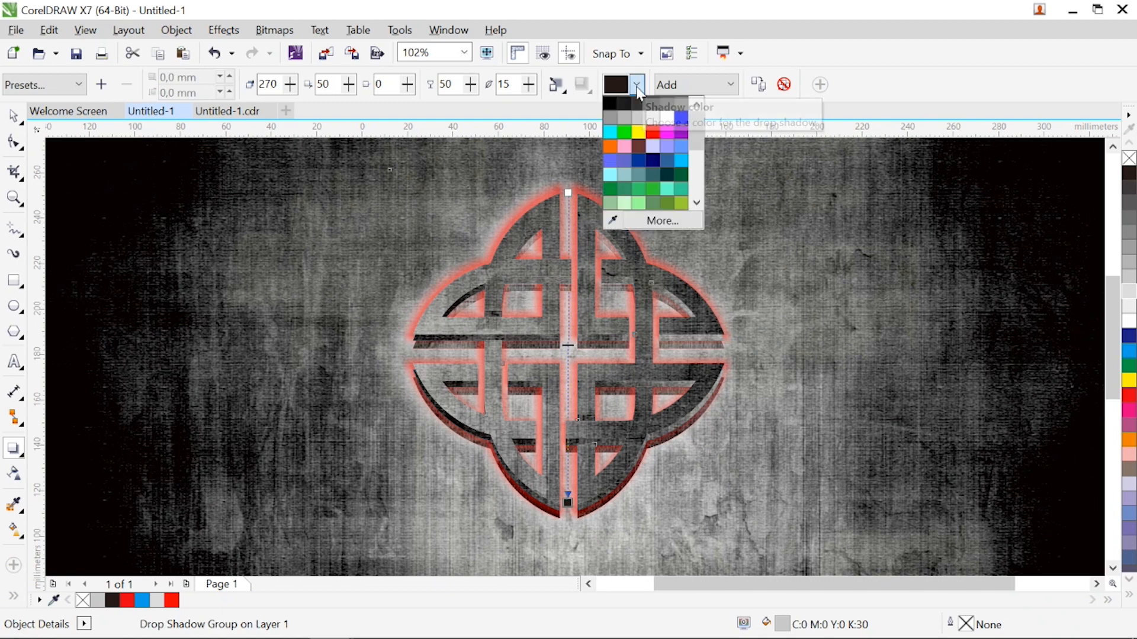
left_click(614, 132)
left_click_drag(529, 84, 520, 107)
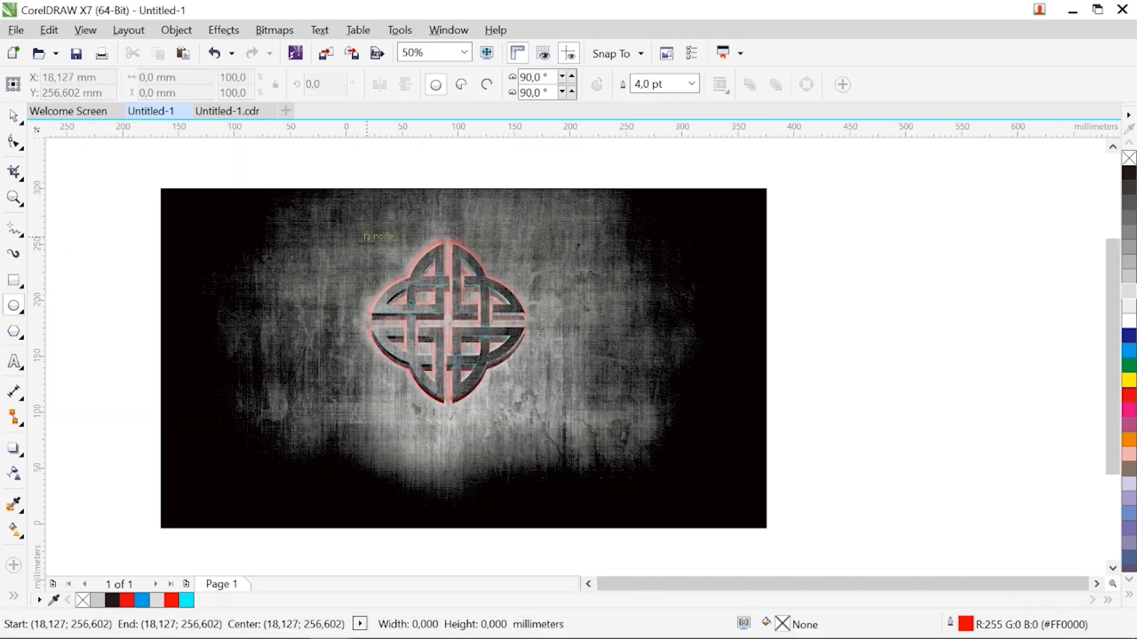
Draw a circle about 149 mm in diameter around the knot and centre it on the knot's shadow
left_click_drag(366, 235, 534, 403)
key("z")
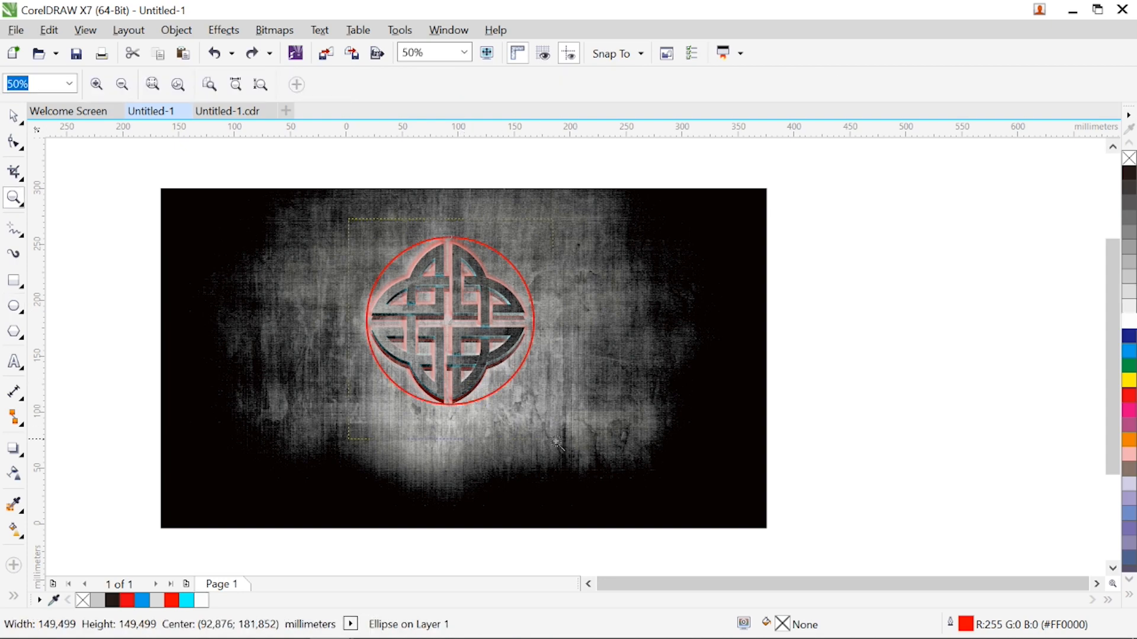
left_click_drag(348, 219, 556, 440)
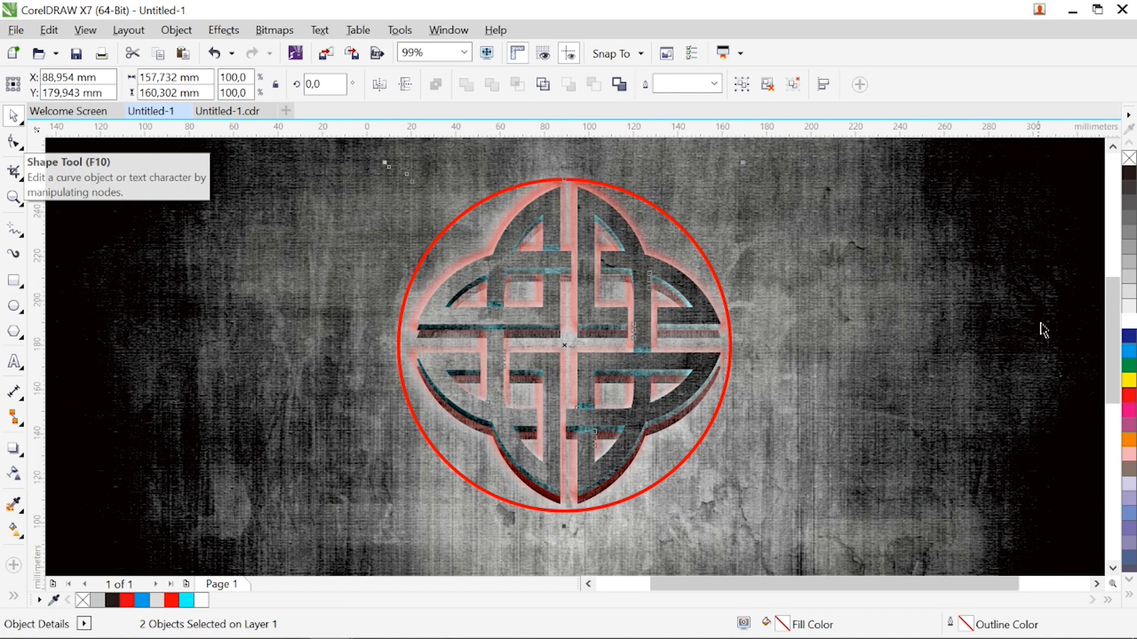
Give the circle a white outline and enlarge it from its centre to about 177 mm in diameter
left_click_drag(1129, 320, 730, 332)
left_click(734, 332)
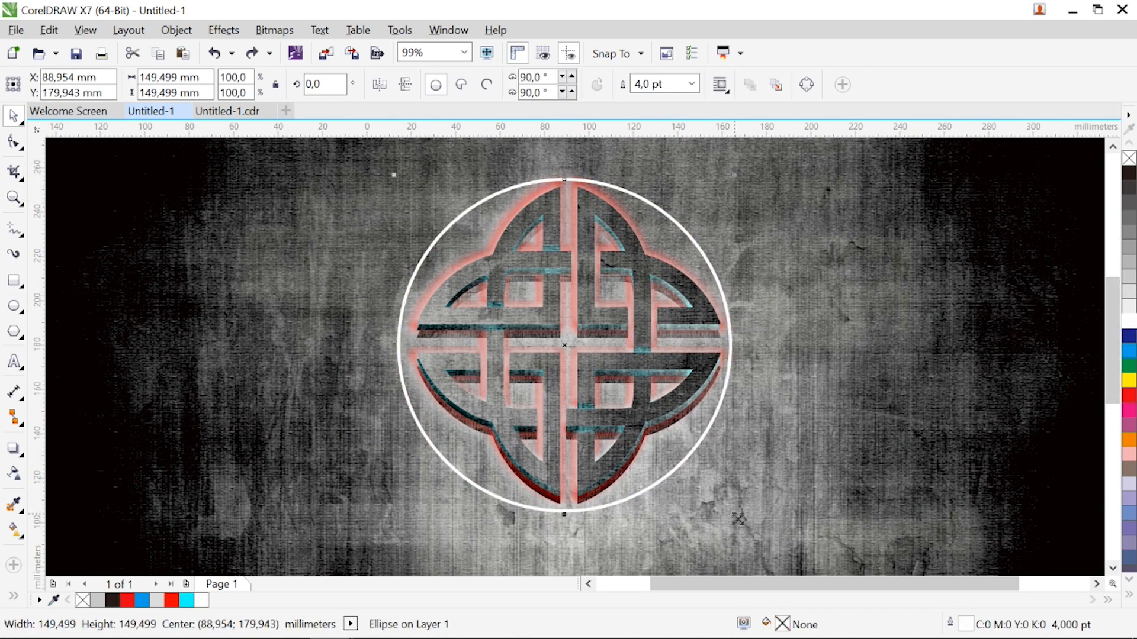
left_click_drag(737, 518, 781, 550)
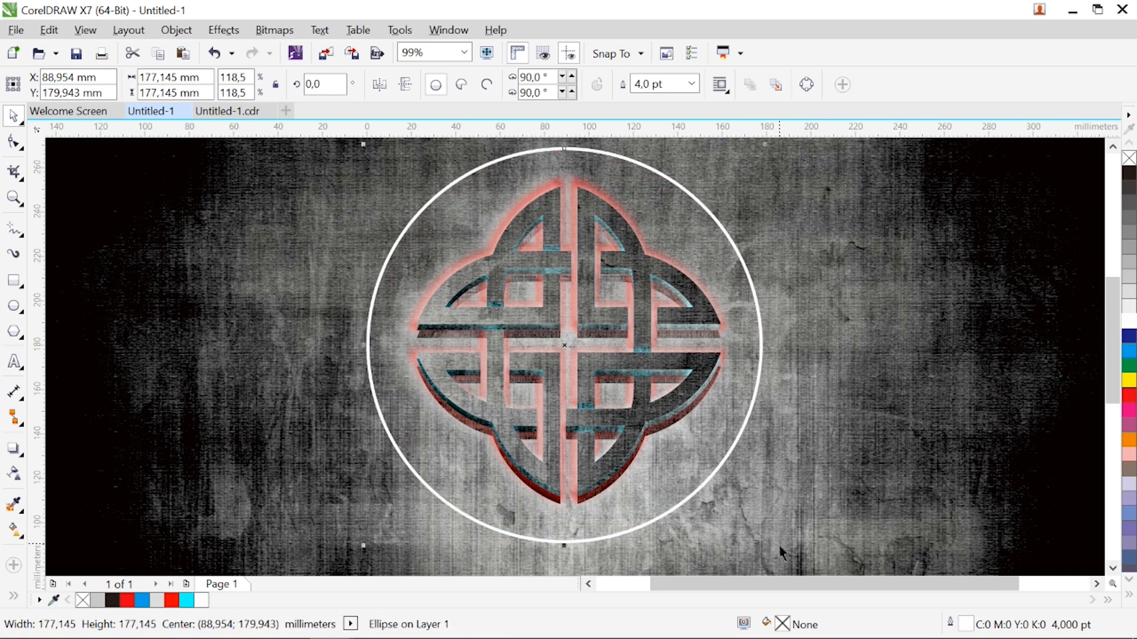
Try adding a light grey drop shadow at 270° to the white circle, using the Add merge mode
left_click(13, 448)
left_click_drag(564, 148, 566, 550)
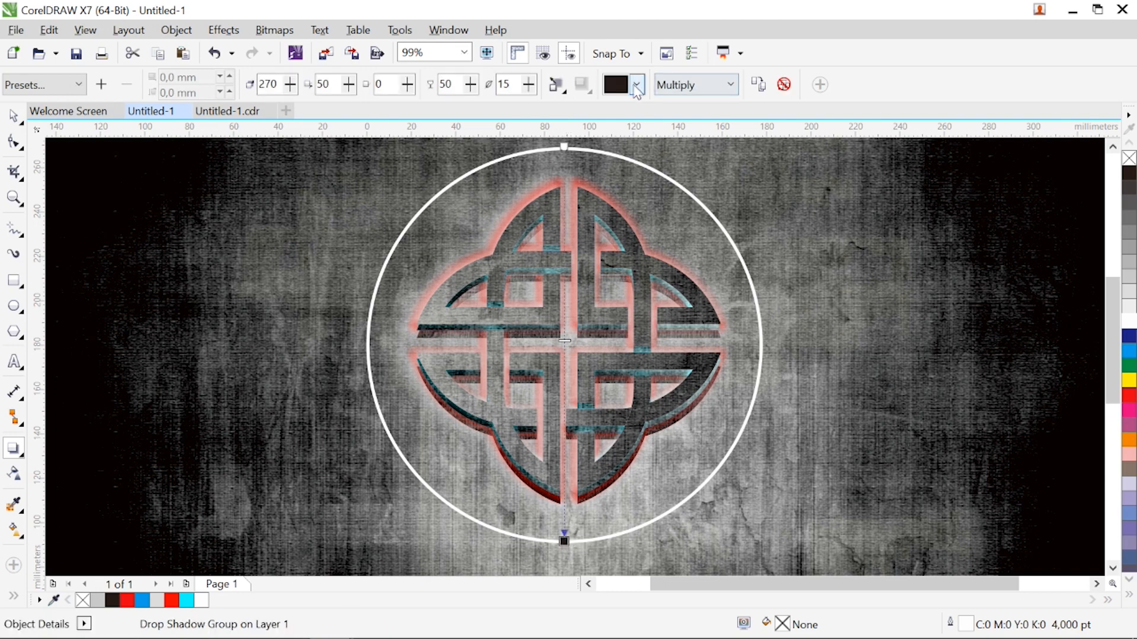
left_click(638, 86)
left_click(637, 120)
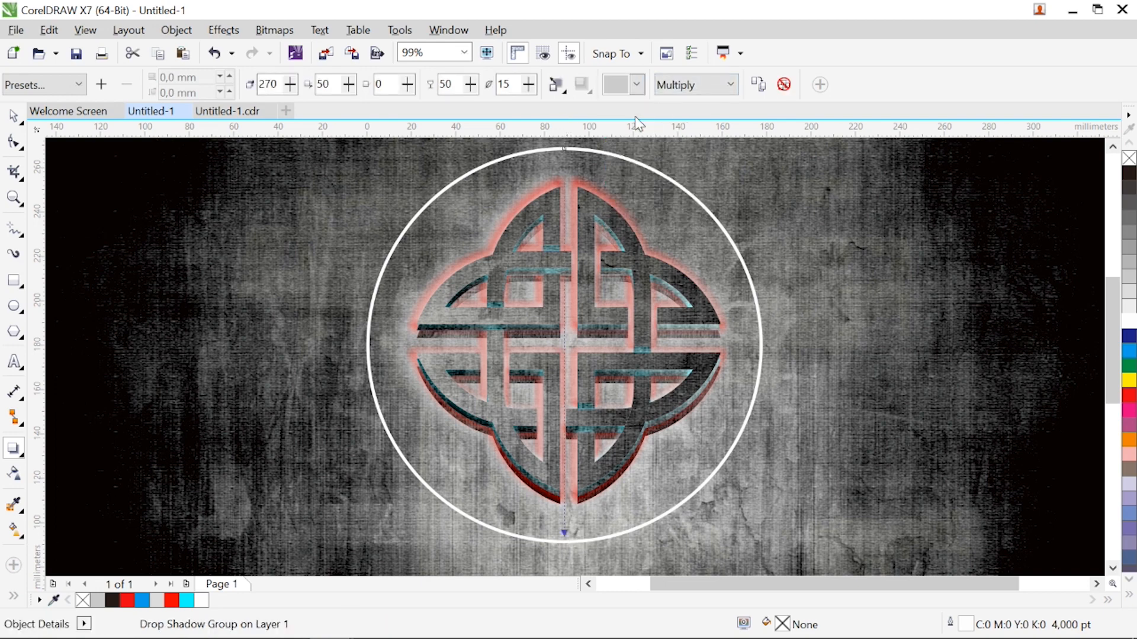
left_click(702, 86)
left_click(686, 121)
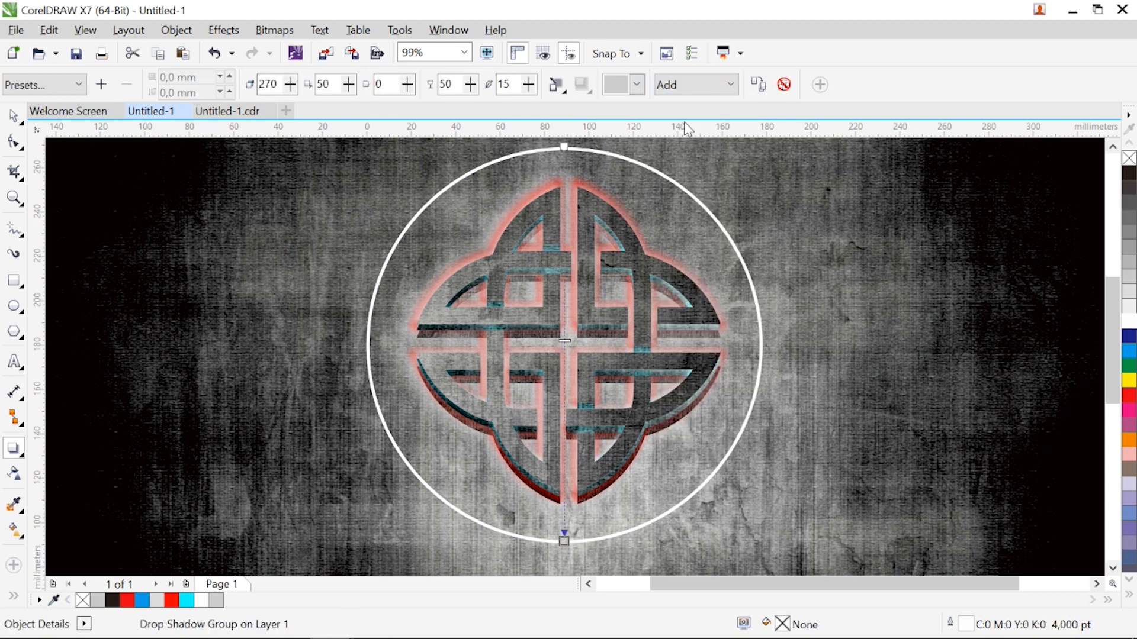
Try Outside feathering with an opacity of 64 on the circle's shadow and break the drop shadow group apart
left_click(565, 91)
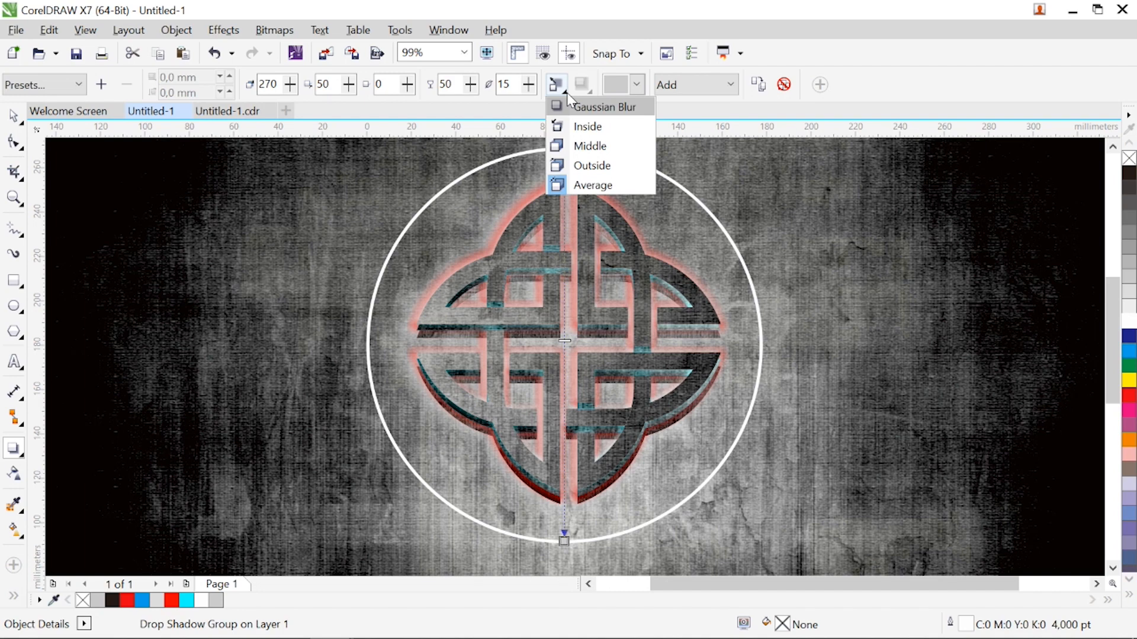
left_click(573, 167)
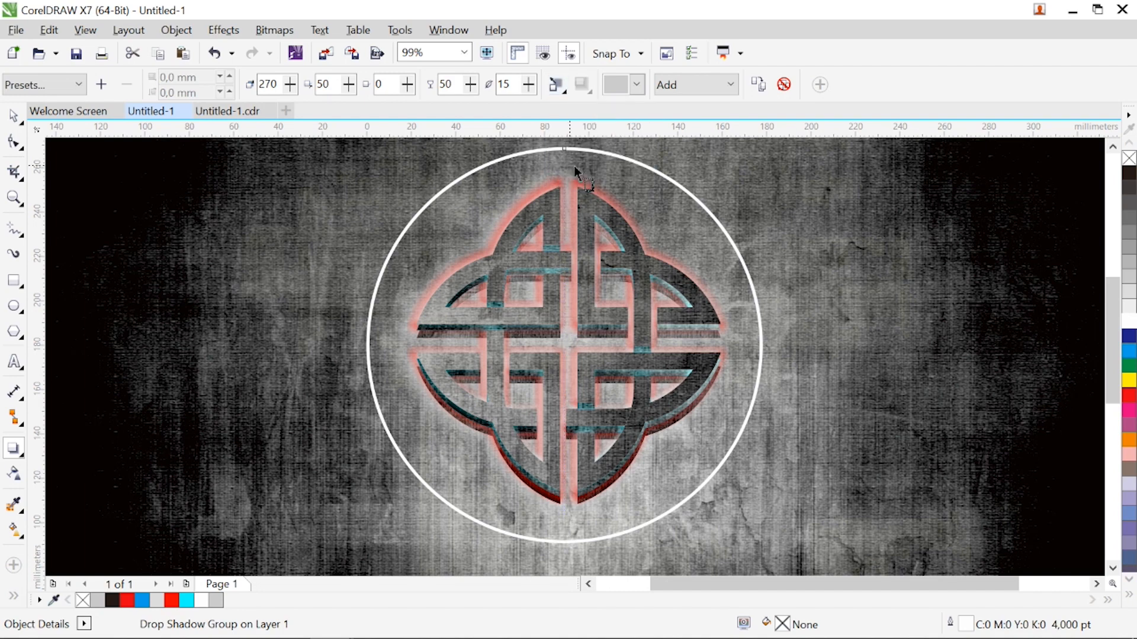
left_click(470, 84)
left_click_drag(475, 102, 482, 102)
key("space")
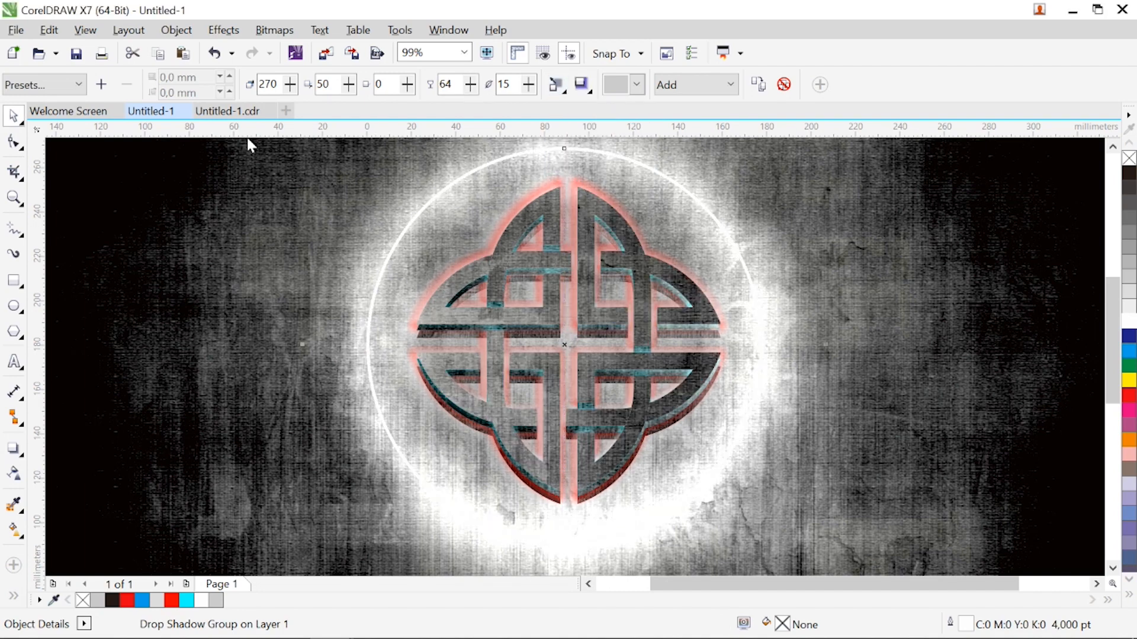
left_click(175, 30)
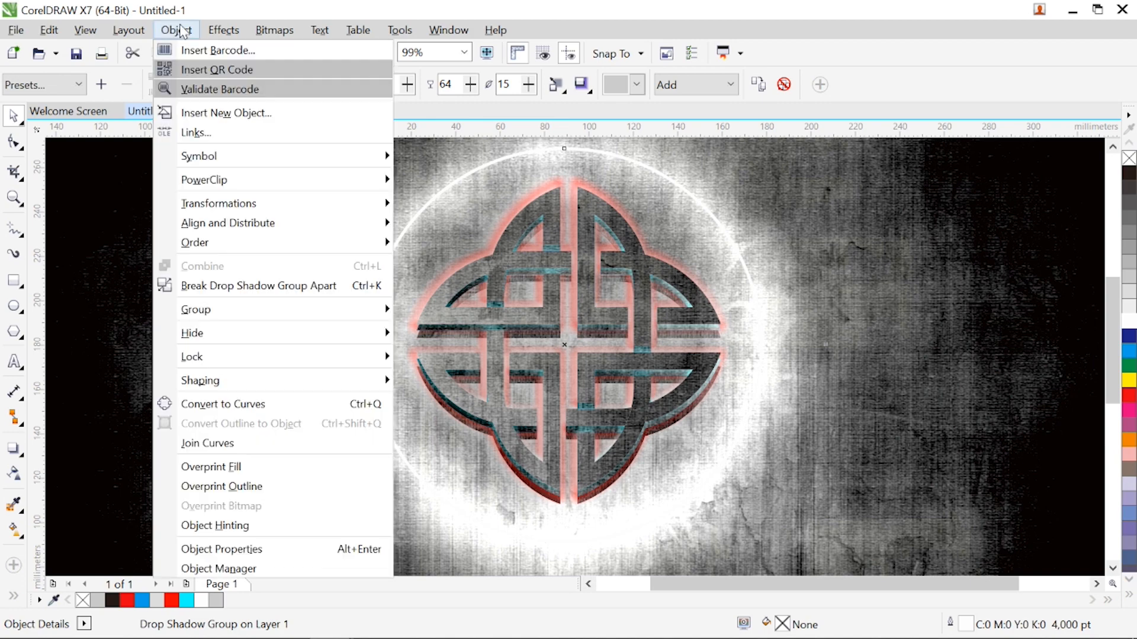
left_click(197, 286)
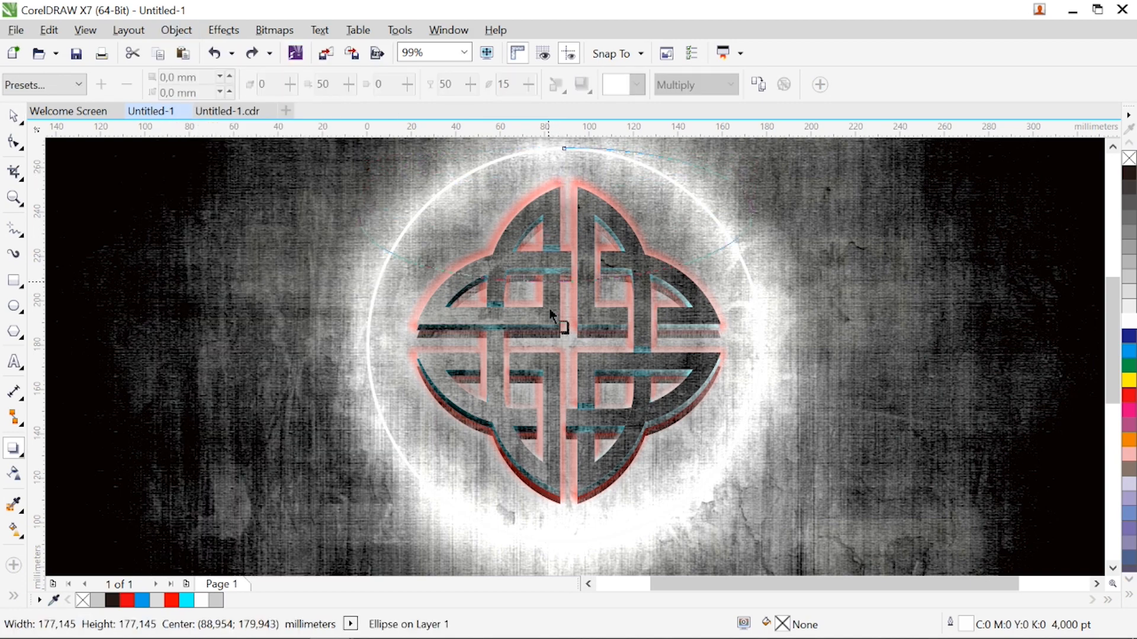
Add a black 269° drop shadow to the circle with Normal merge mode, Outside feathering and 88 opacity, and colour the circle's outline grey
left_click_drag(551, 314, 565, 536)
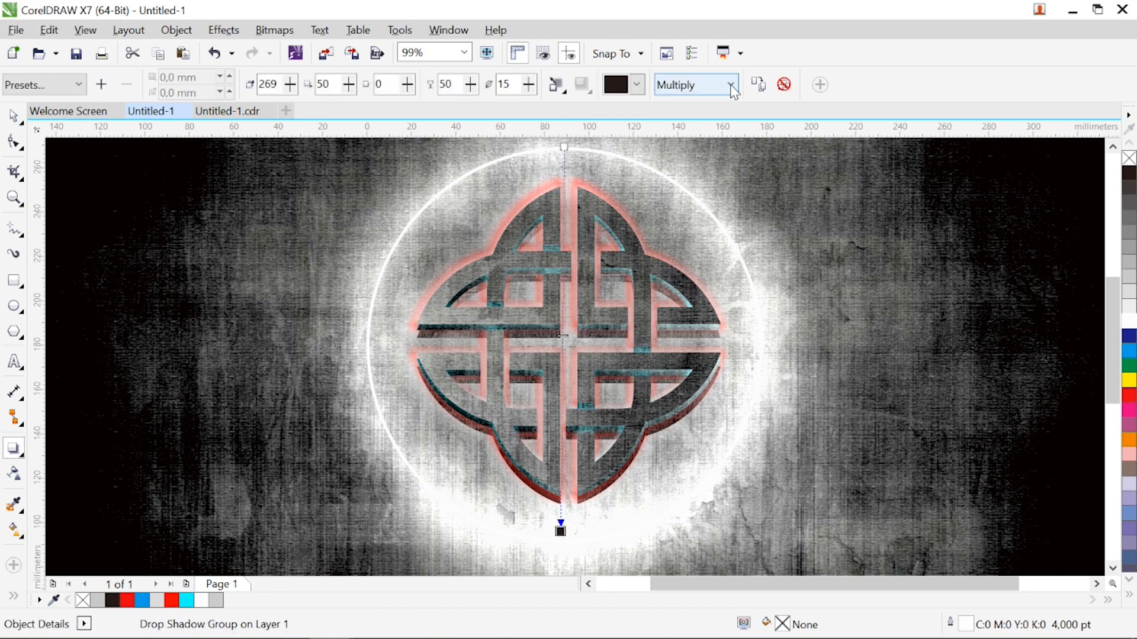
left_click(731, 84)
left_click(711, 104)
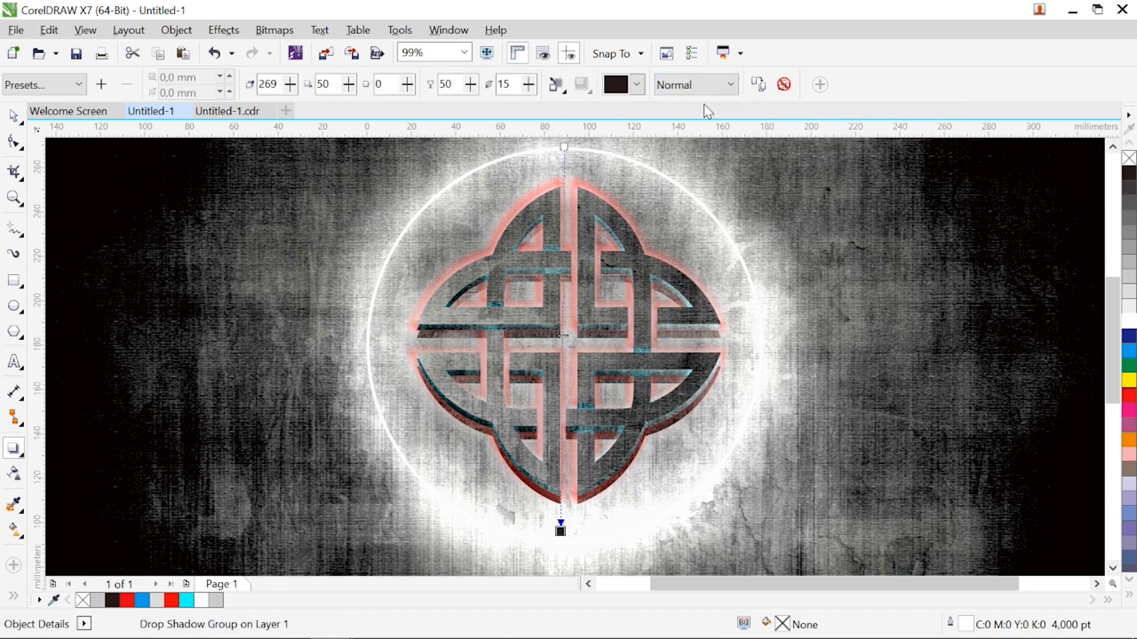
left_click(557, 84)
left_click(602, 168)
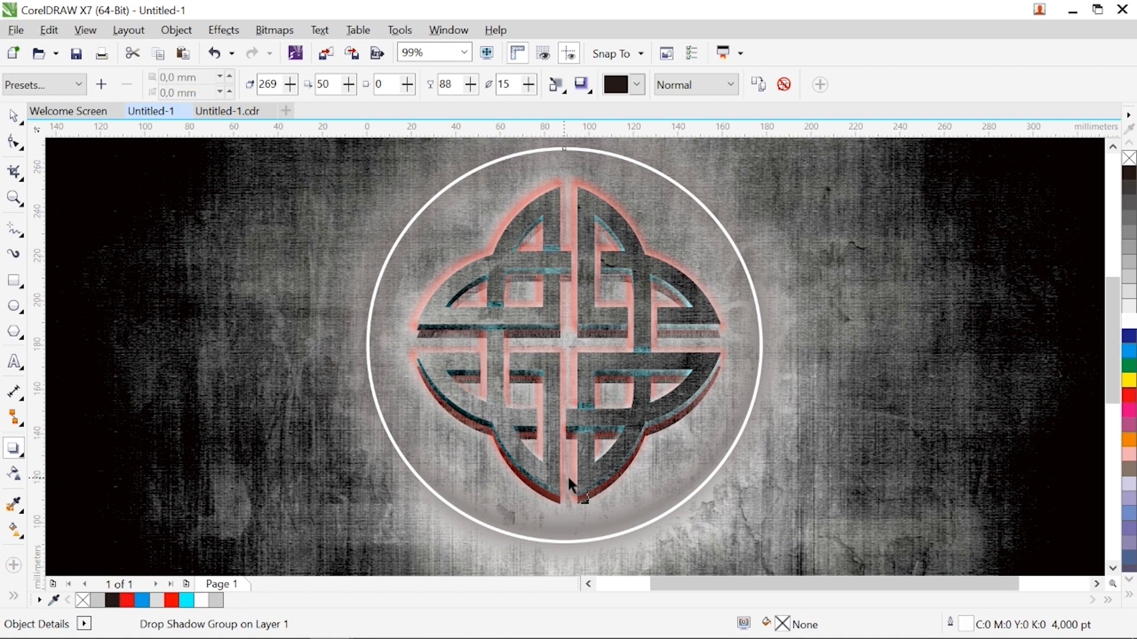
key("space")
right_click(1132, 241)
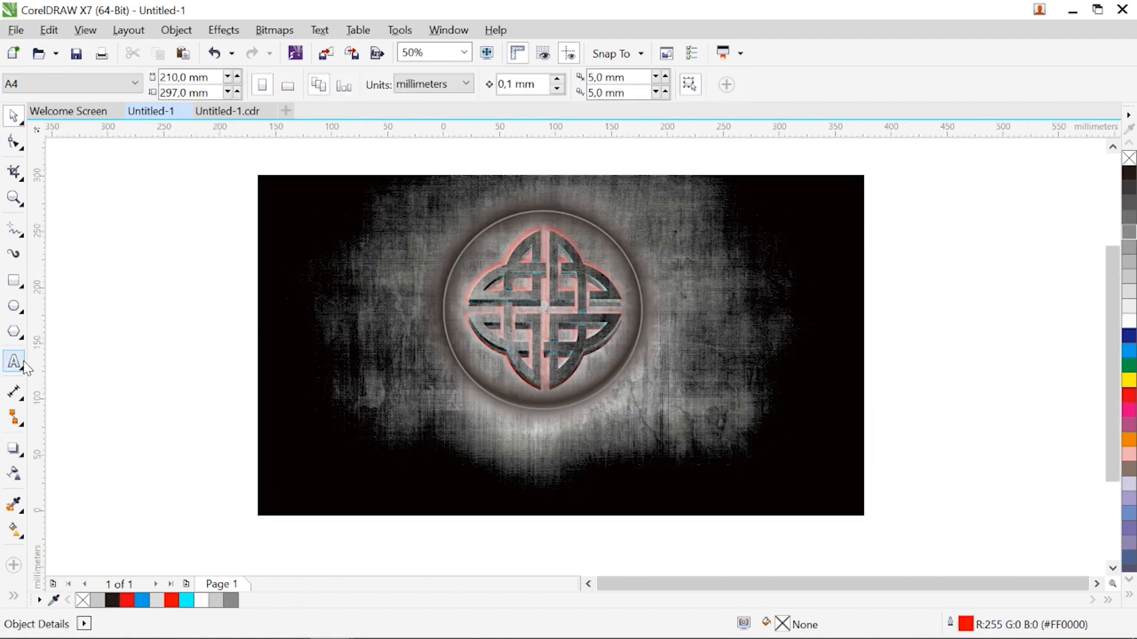
Add the text LEGENDARY below the circle in bold white 72 pt Arial and enlarge it to about 122 pt
left_click(14, 362)
left_click(410, 433)
left_click(594, 84)
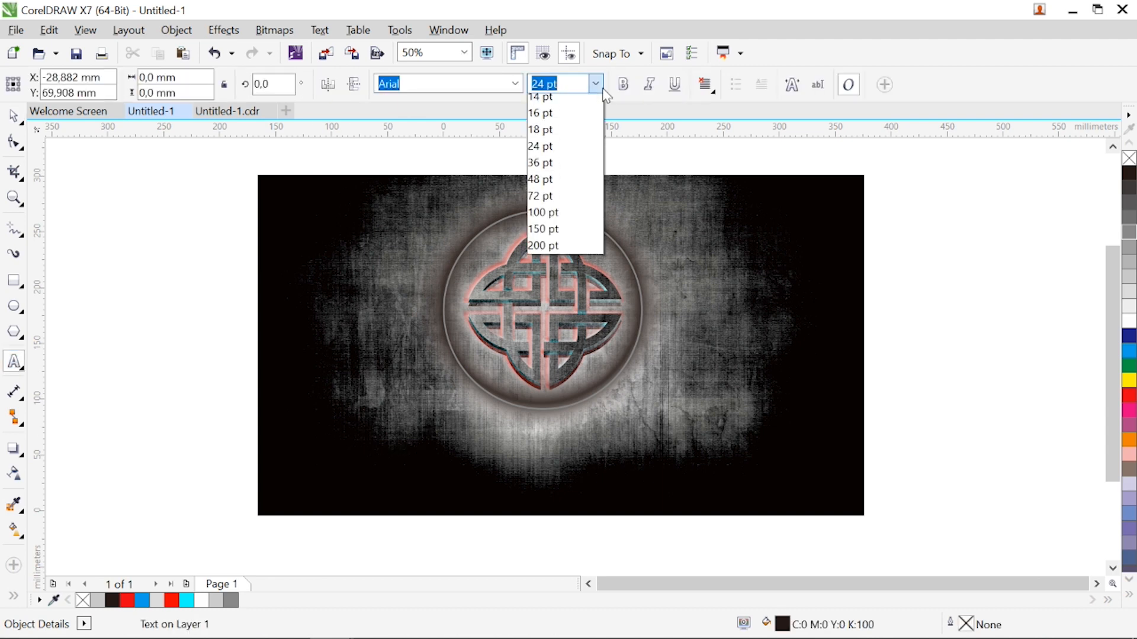
left_click(561, 319)
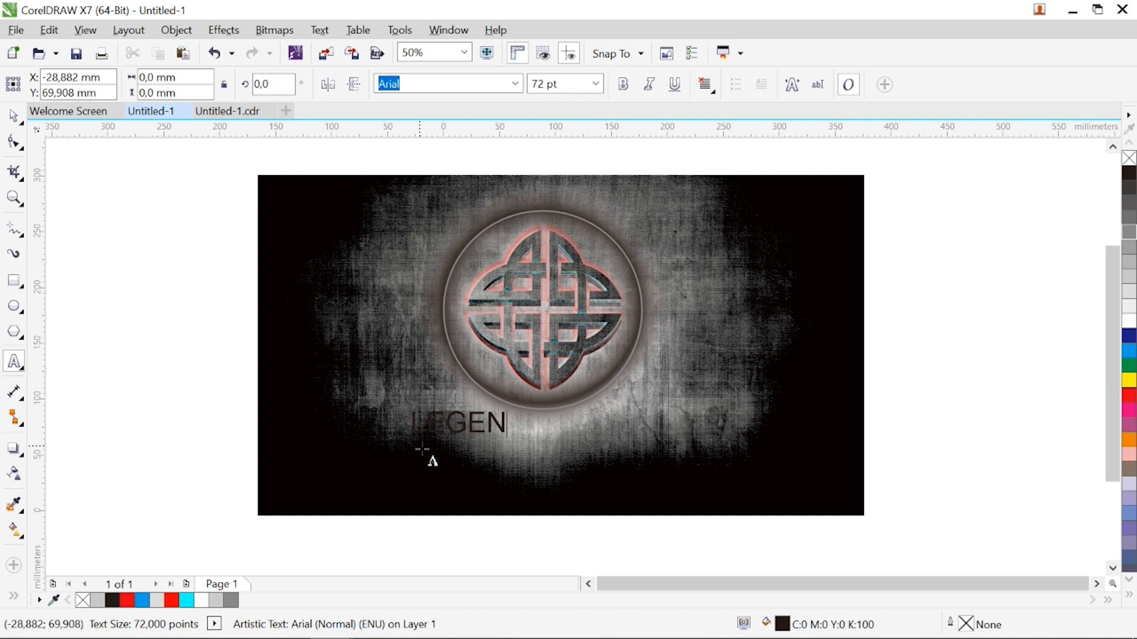
key("ctrl+space")
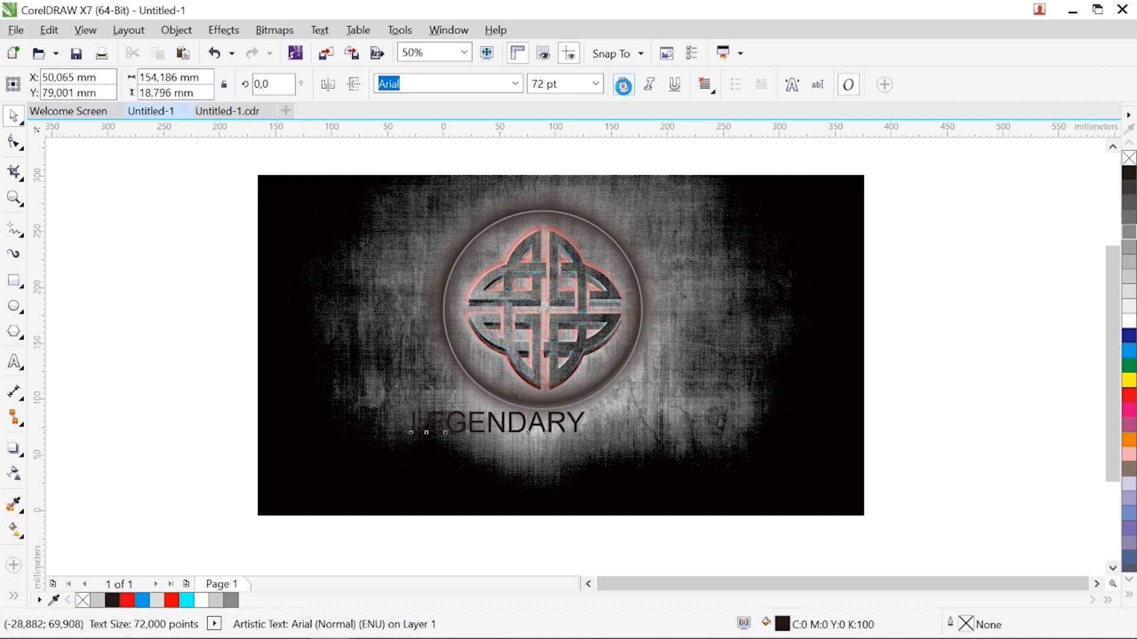
left_click(623, 85)
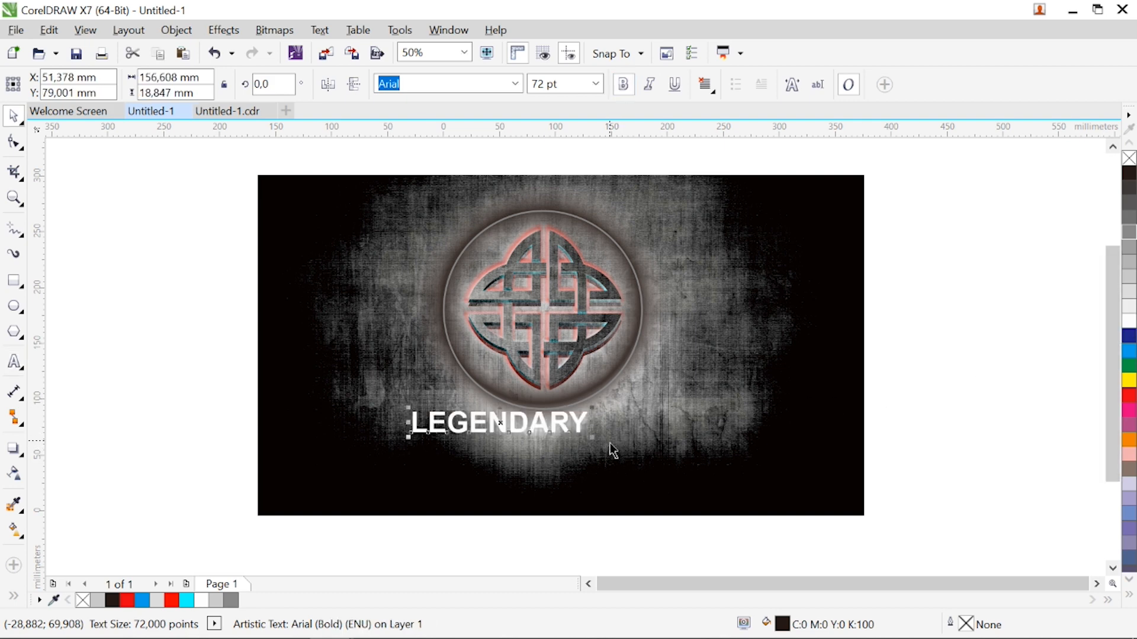
left_click_drag(592, 437, 716, 475)
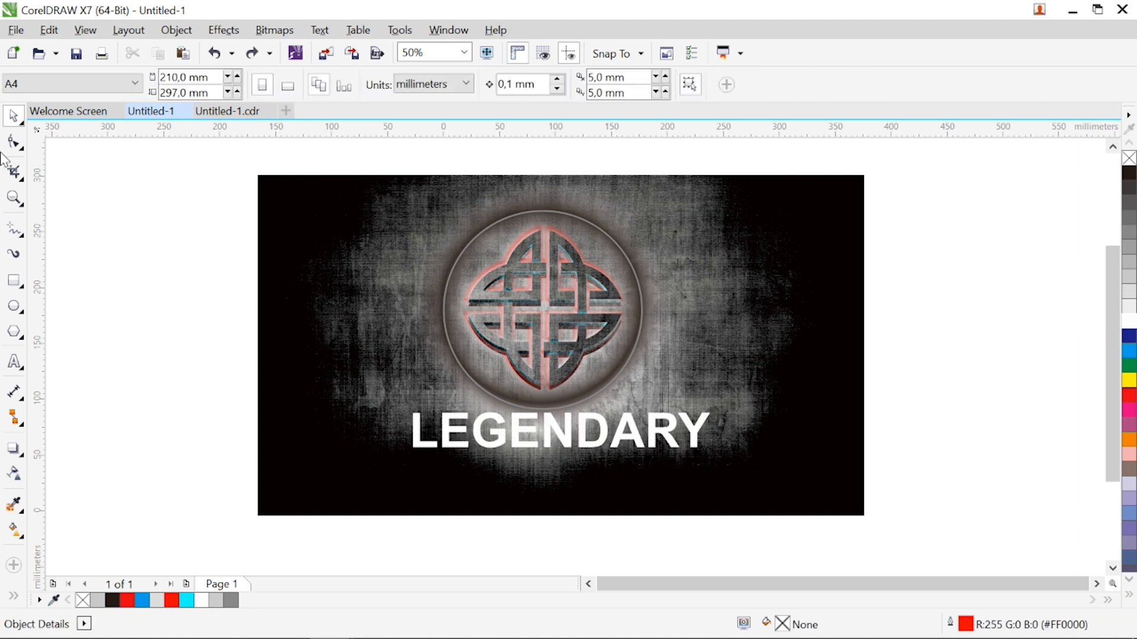
Centre the LEGENDARY text horizontally on the circle and move it down about 39 mm
left_click(14, 199)
left_click_drag(731, 525, 367, 355)
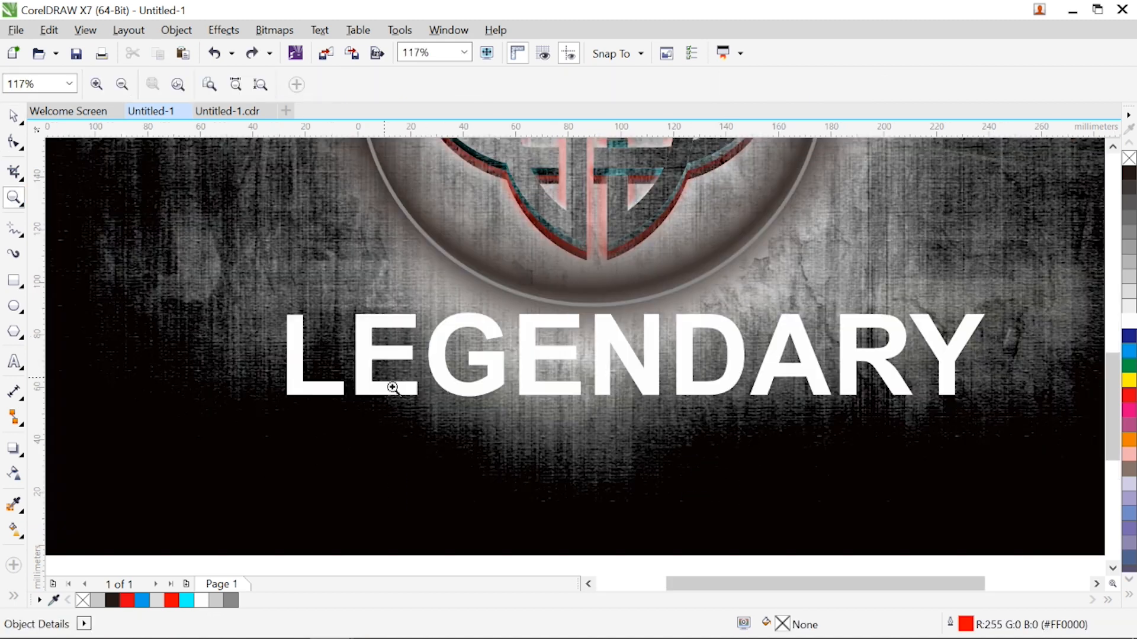
key("space")
left_click(324, 392)
left_click(481, 281, "shift")
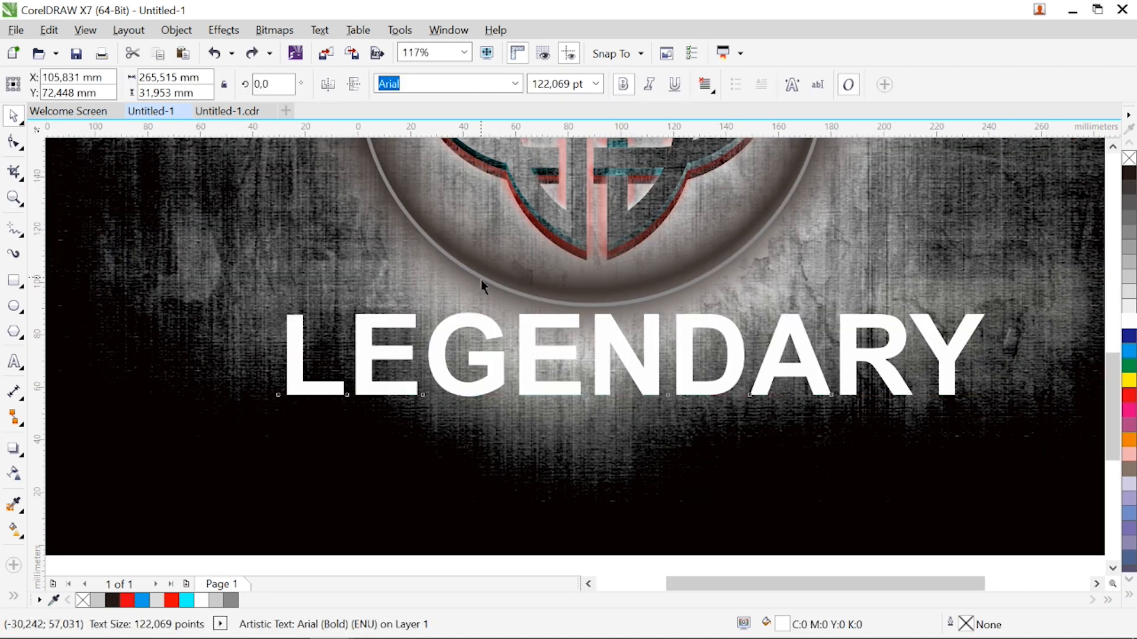
key("c")
left_click(590, 357)
left_click_drag(591, 358, 602, 460)
Widen the letter spacing until LEGENDARY spans about 360 mm and recentre it on the circle
left_click_drag(797, 425, 921, 424)
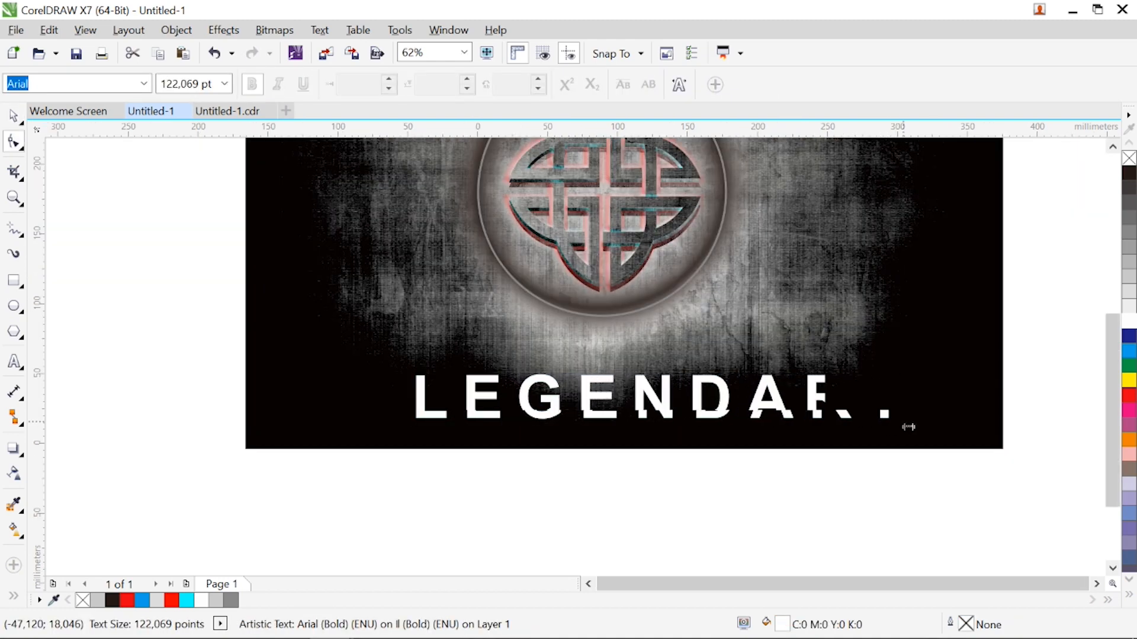
key("space")
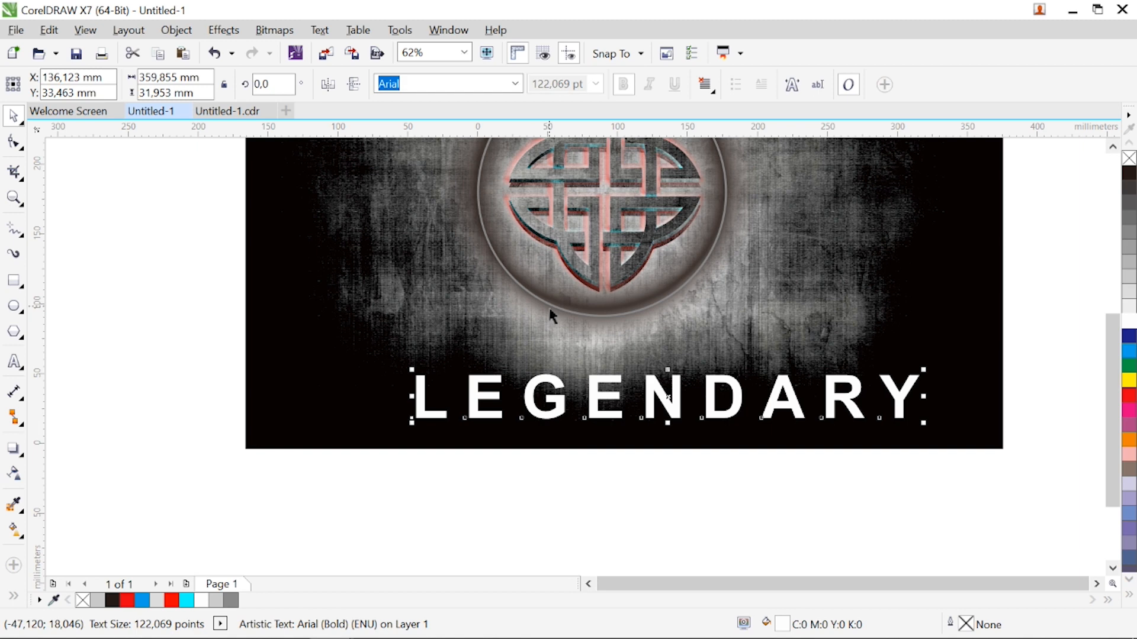
left_click(552, 317, "shift")
key("c")
Copy the grunge background bitmap and paste the duplicate onto the page
left_click(906, 342)
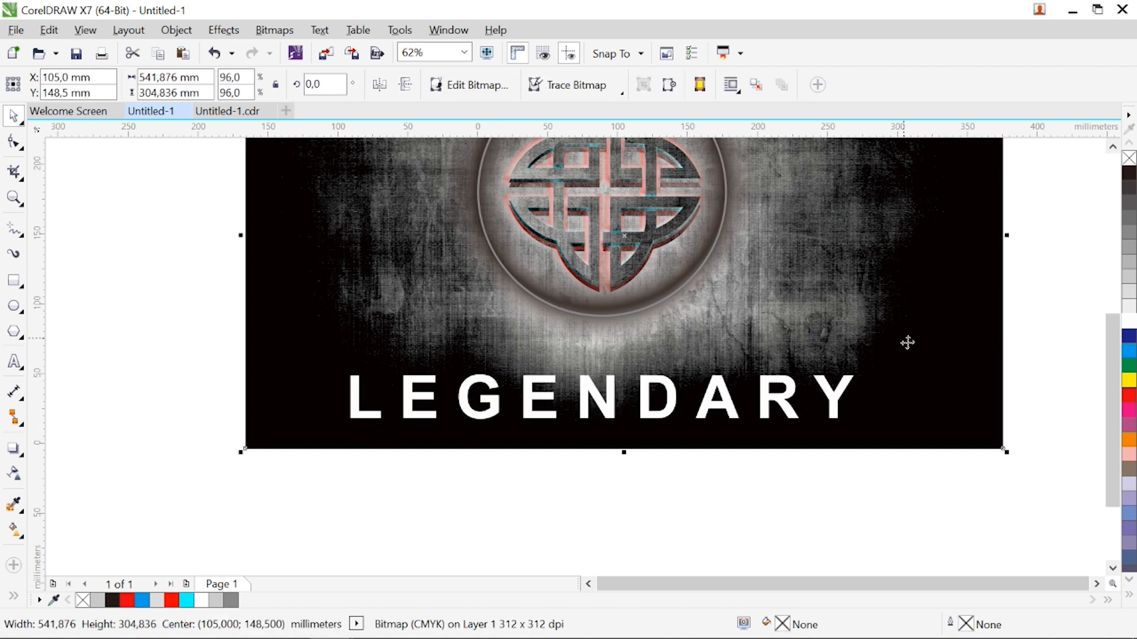
right_click(906, 342)
left_click(933, 360)
right_click(688, 484)
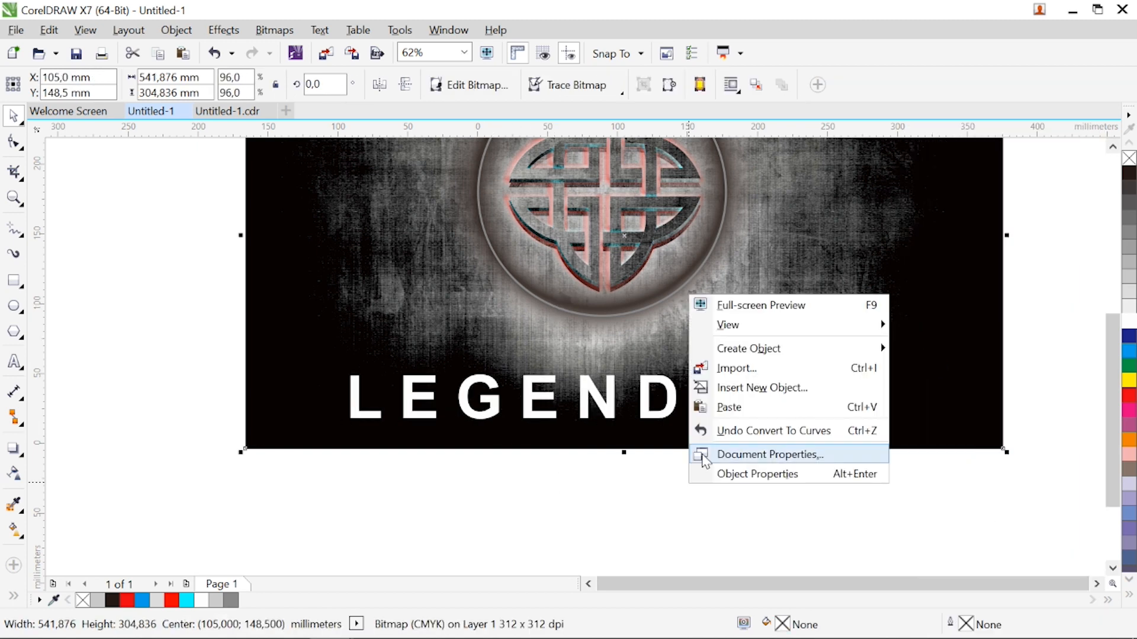
left_click(724, 411)
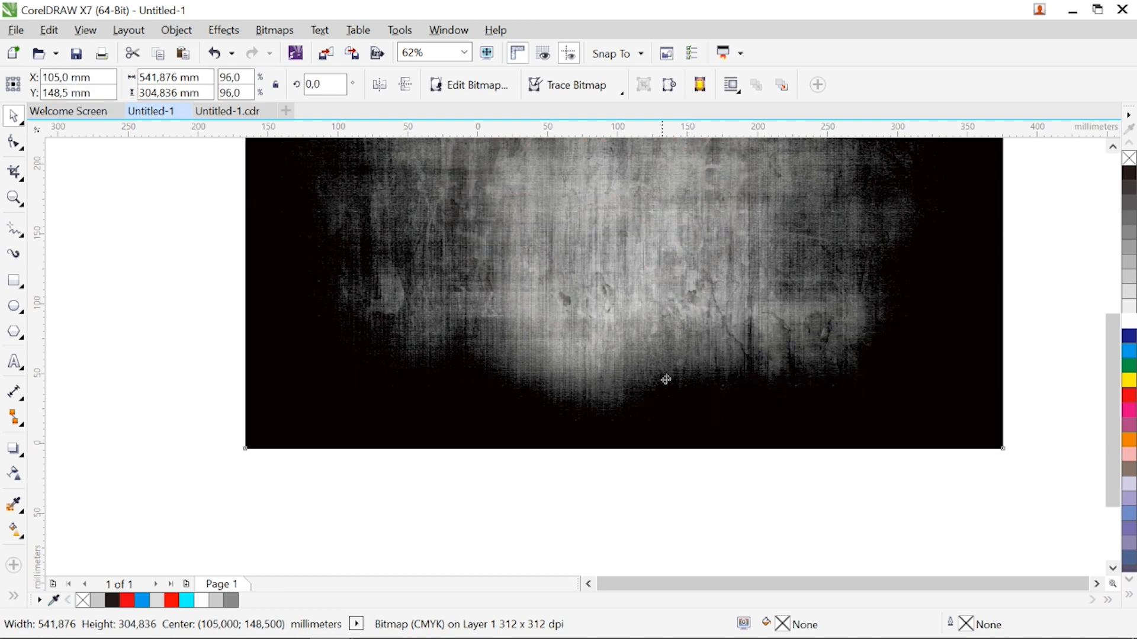
Move the background copy down about 59 mm behind the lettering and PowerClip it inside the LEGENDARY text
left_click_drag(665, 380, 668, 305)
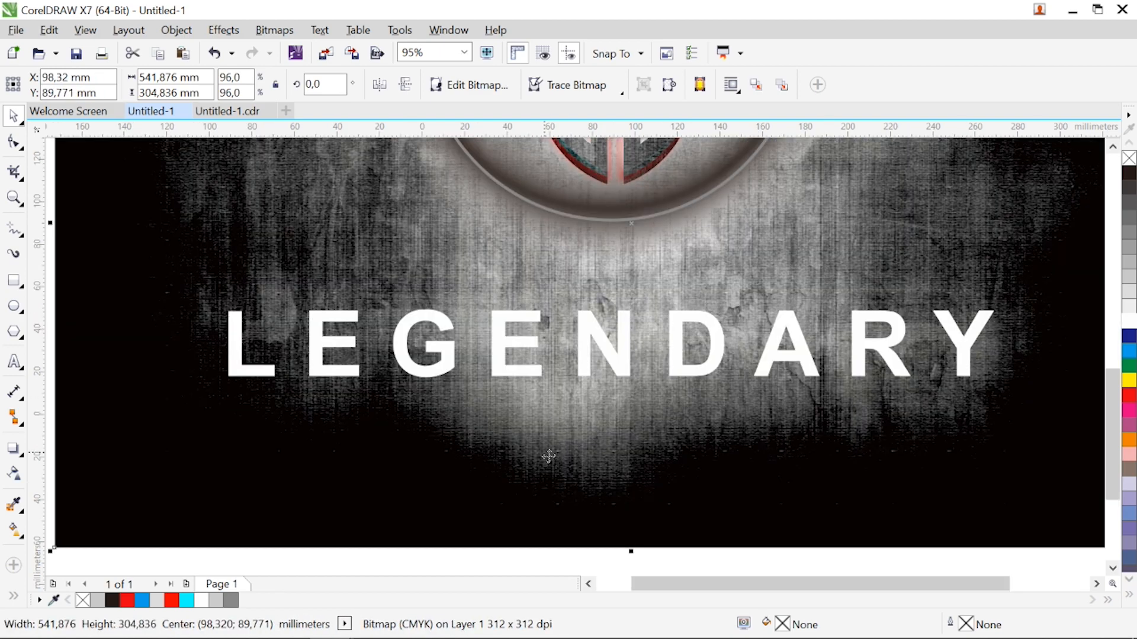
right_click(547, 456)
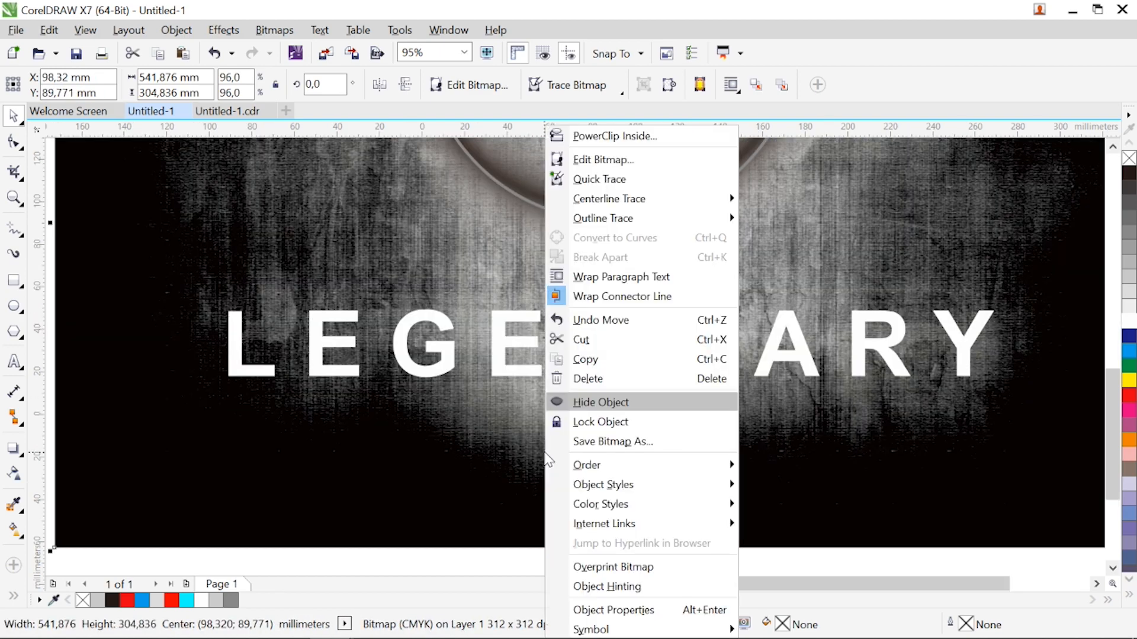
left_click(578, 138)
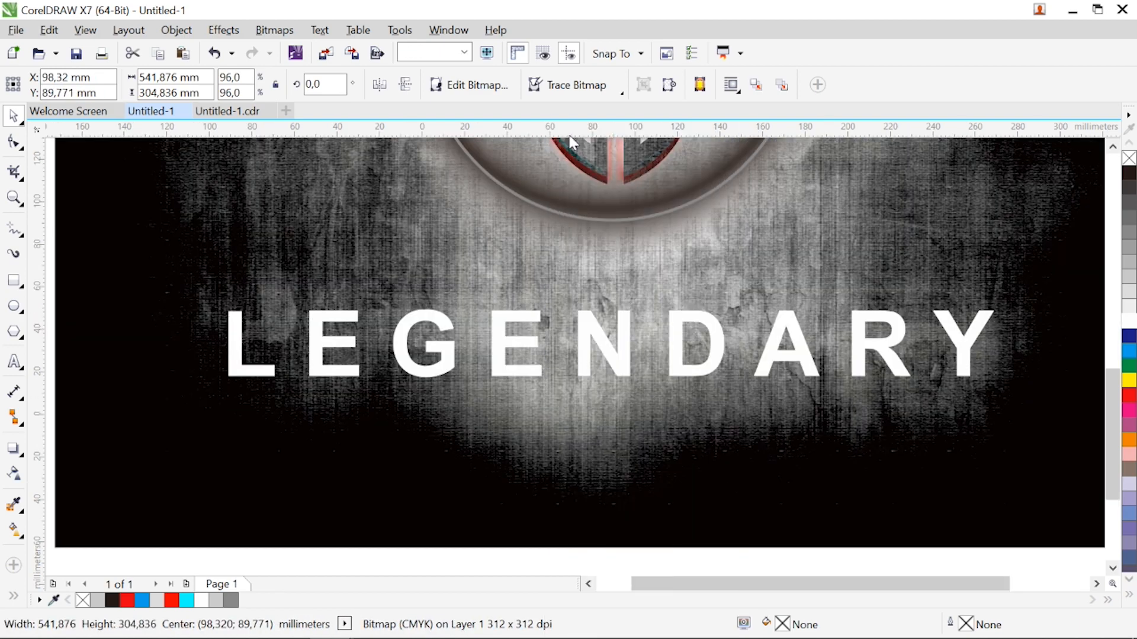
left_click(505, 342)
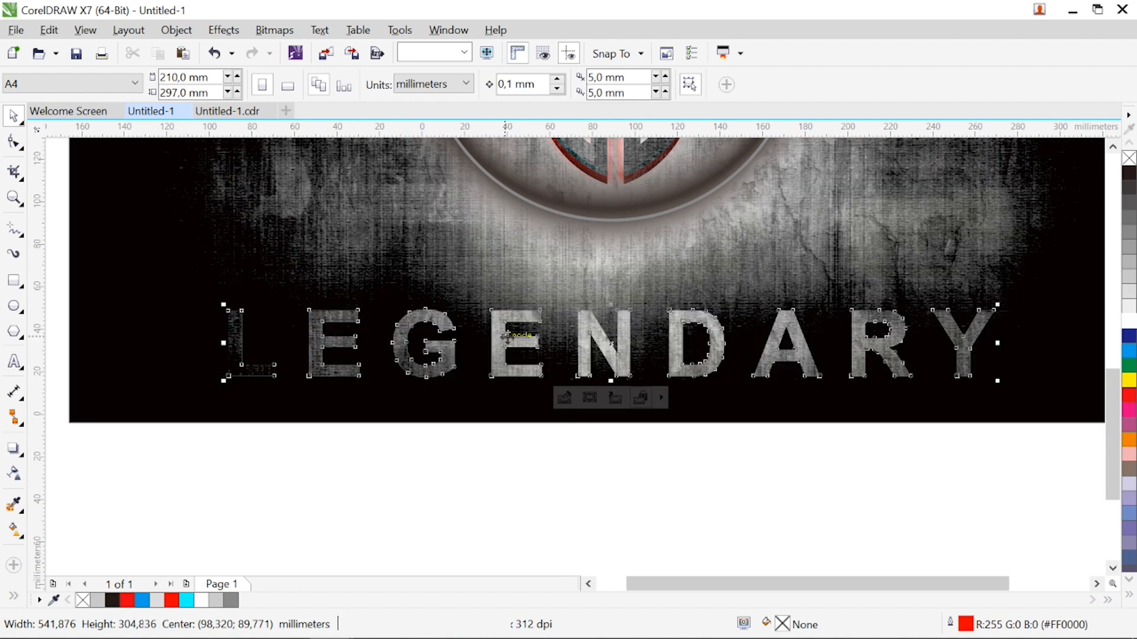
Duplicate the textured LEGENDARY text about 3.7 mm above the original
left_click_drag(614, 354, 613, 348)
right_click(613, 347)
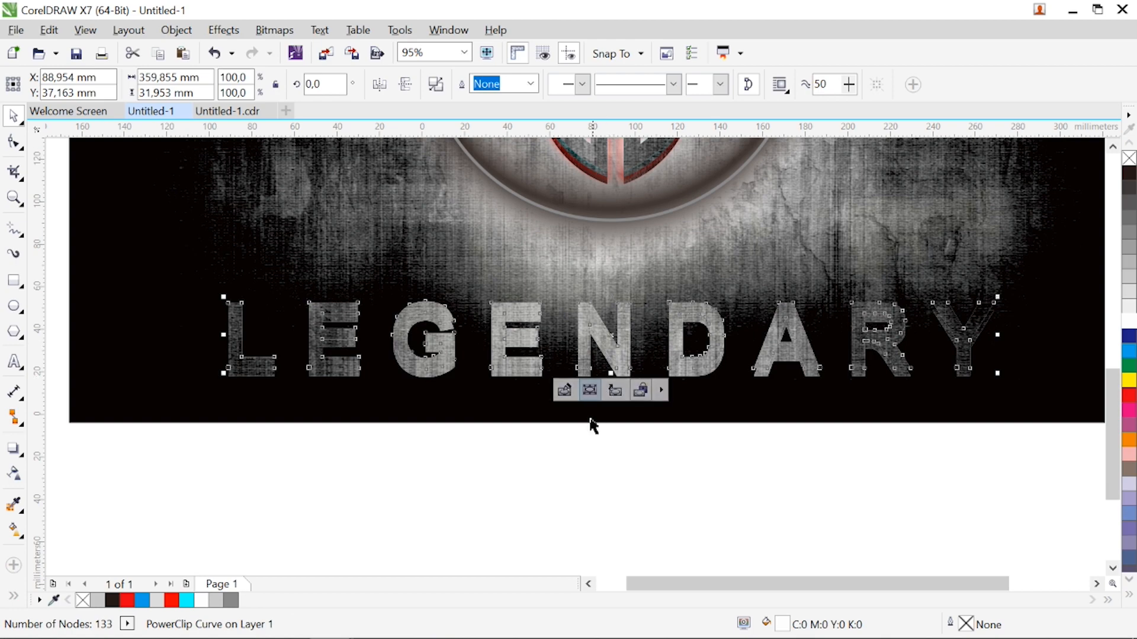
left_click(560, 403)
Make another copy of the grunge background bitmap and place it behind the knot, circle and text
left_click(559, 409)
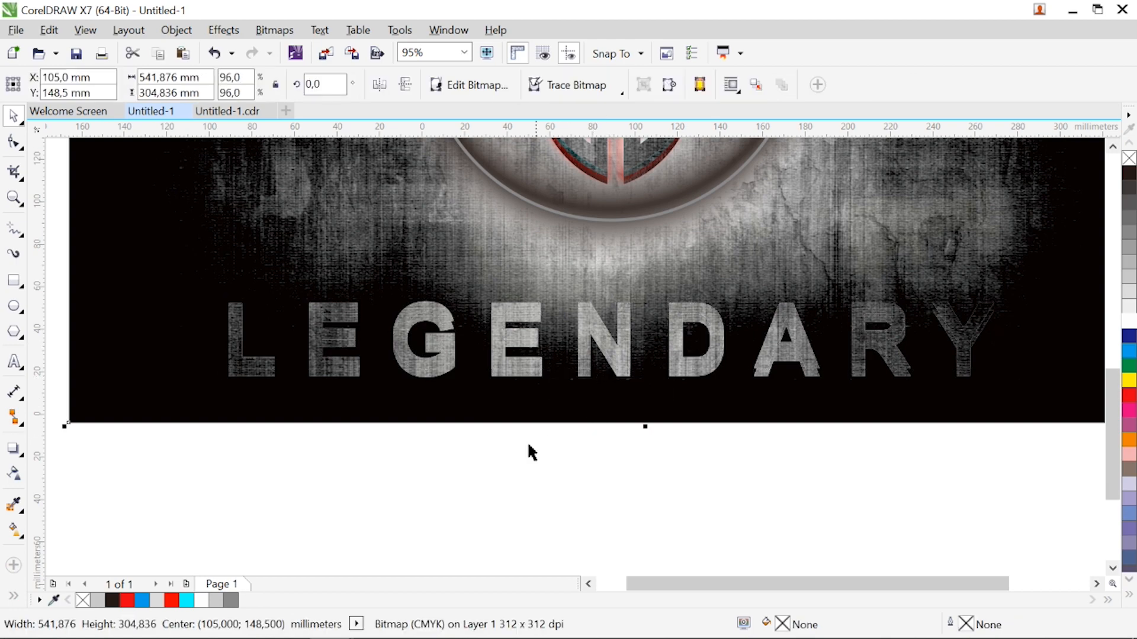
key("shift+Page_Up")
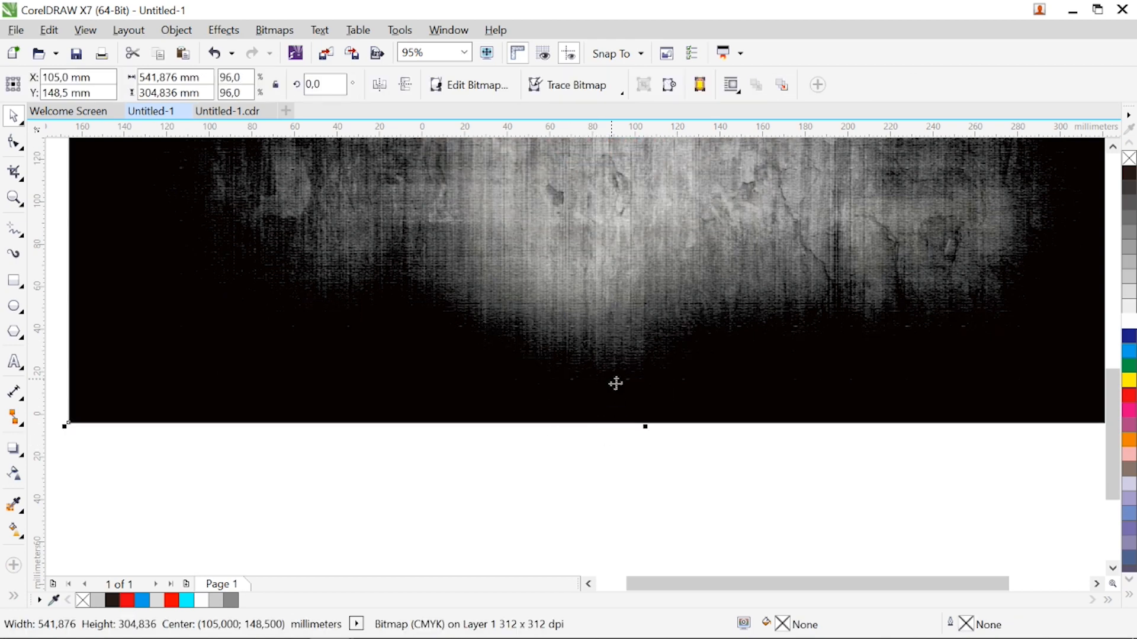
left_click_drag(615, 384, 621, 289)
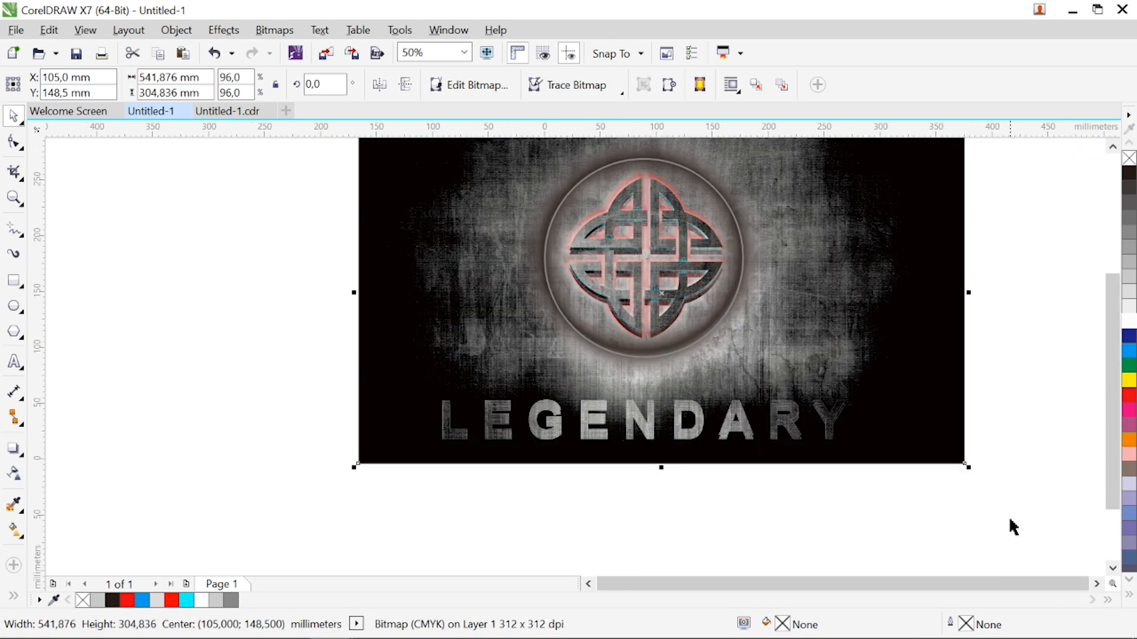
left_click(1096, 584)
Rotate the new background copy to 270° and stretch it to about 430 mm wide
left_click(823, 422)
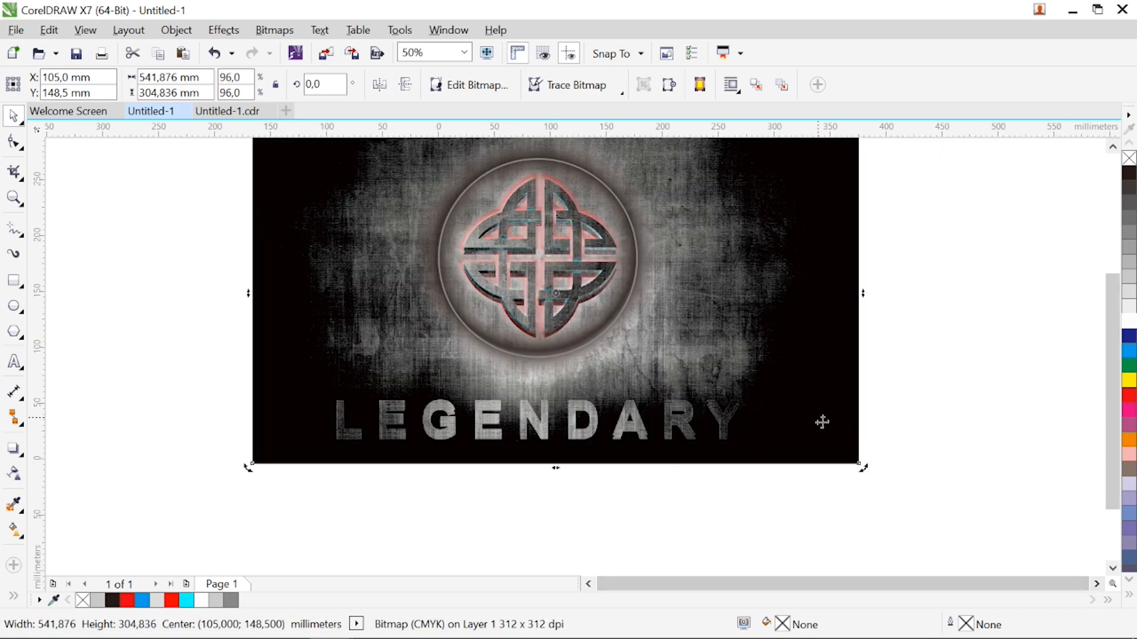
left_click_drag(866, 476, 461, 433)
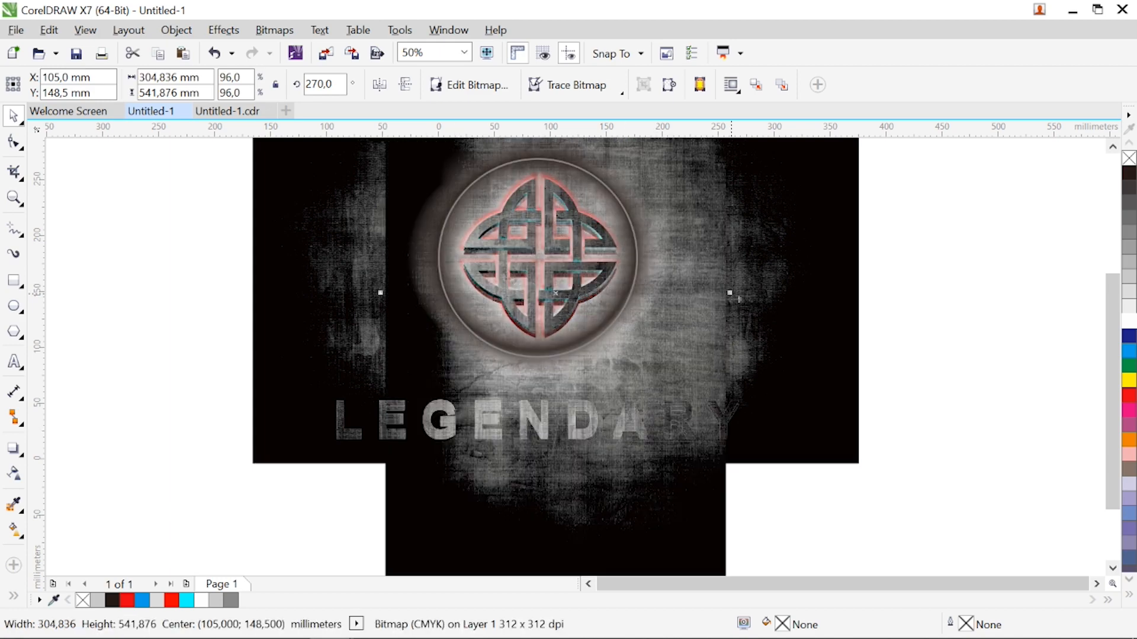
left_click_drag(727, 296, 802, 299)
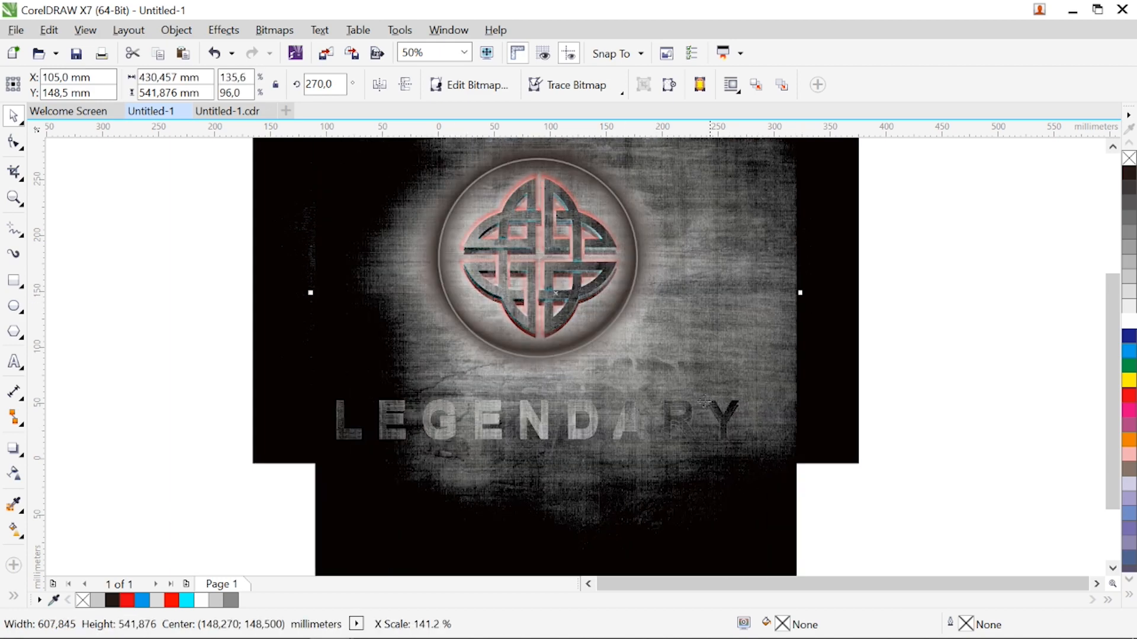
Move the background copy up to about Y 276 mm and PowerClip it inside the LEGENDARY text
left_click_drag(610, 431, 612, 415)
scroll(551, 415, "up", 1)
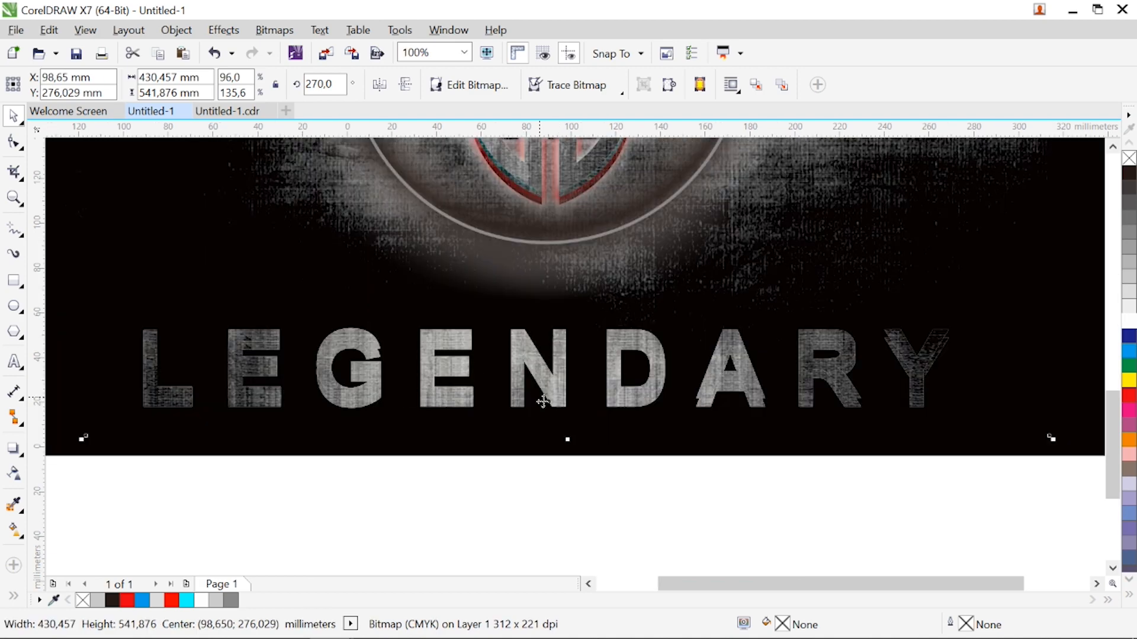
right_click(502, 433)
left_click(568, 137)
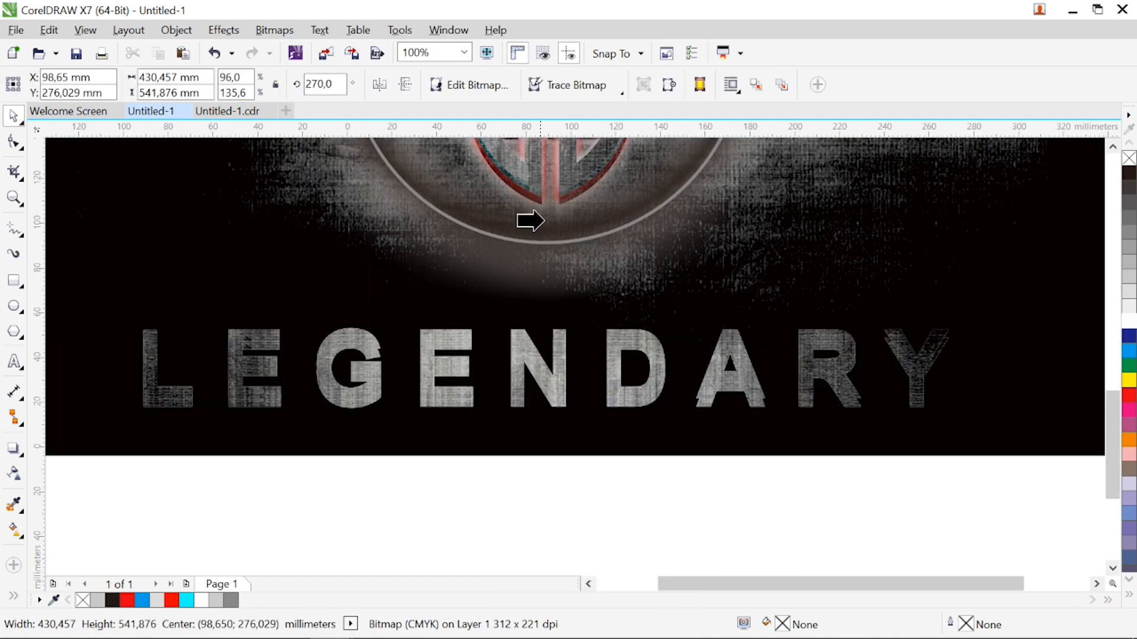
left_click(456, 336)
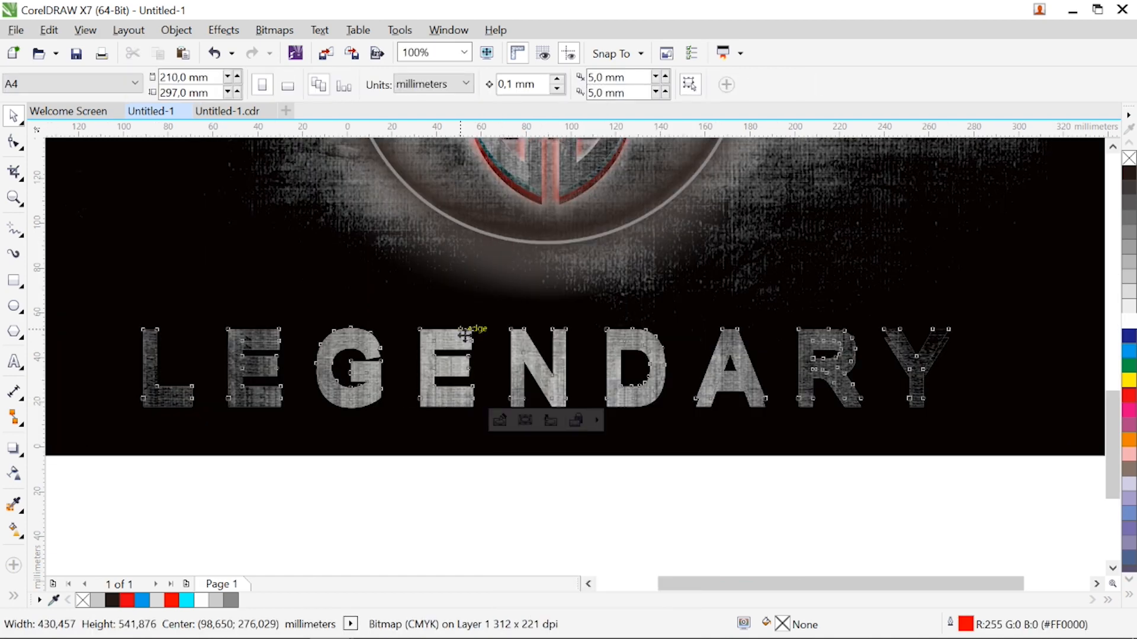
scroll(568, 196, "down", 1)
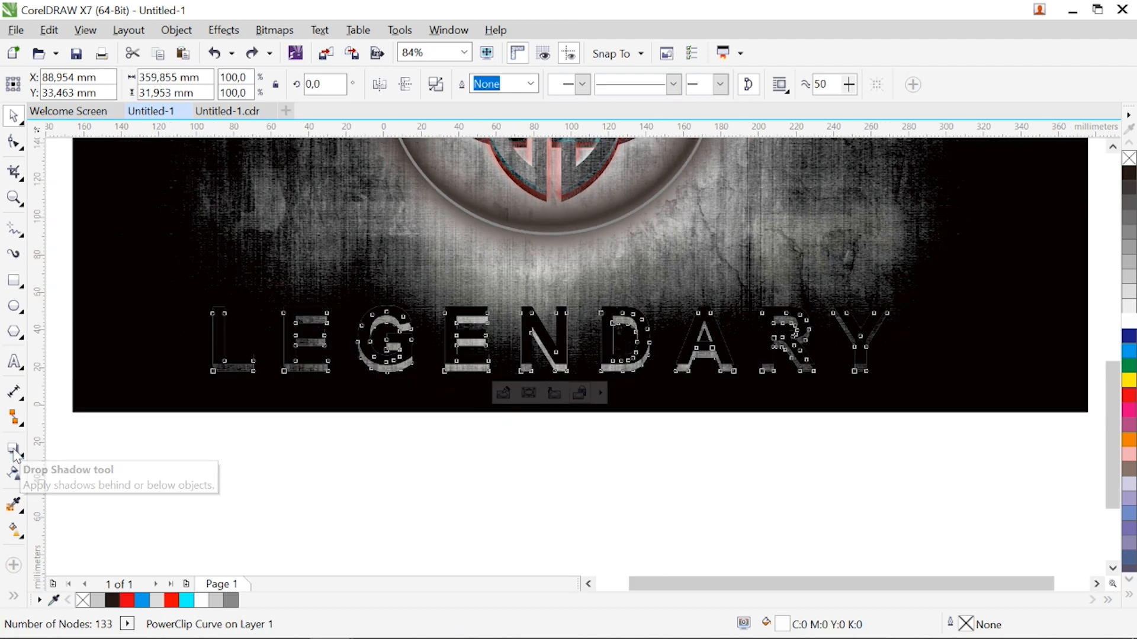
Apply a red drop shadow at about 91° to the lower LEGENDARY text, using the Add merge mode
left_click(14, 450)
left_click_drag(553, 310, 550, 372)
left_click(638, 85)
left_click(651, 130)
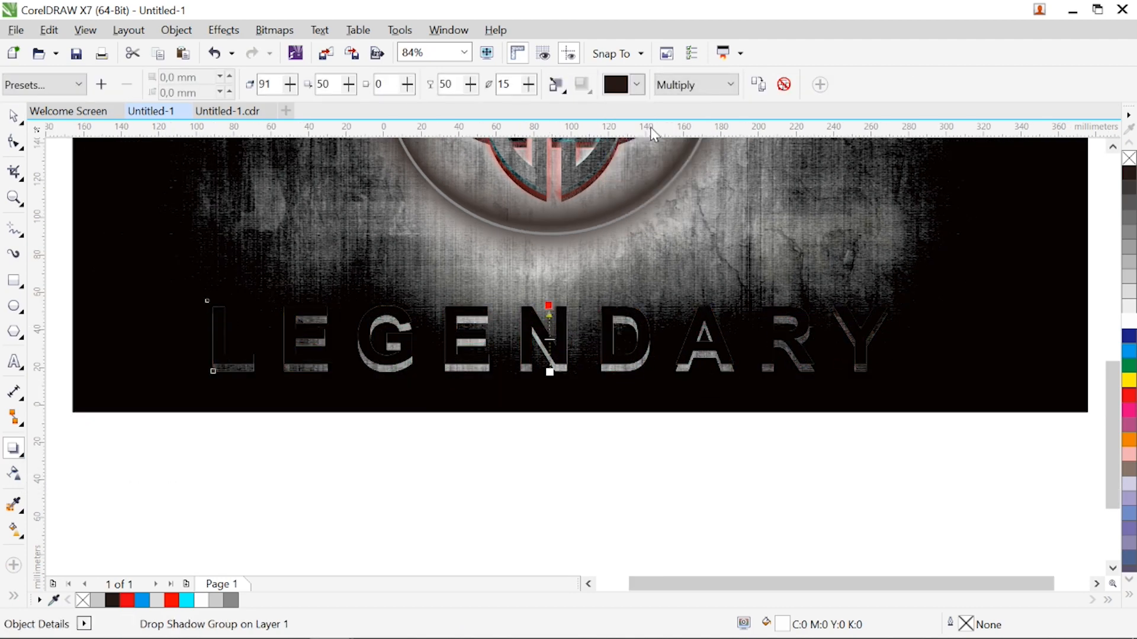
left_click(730, 85)
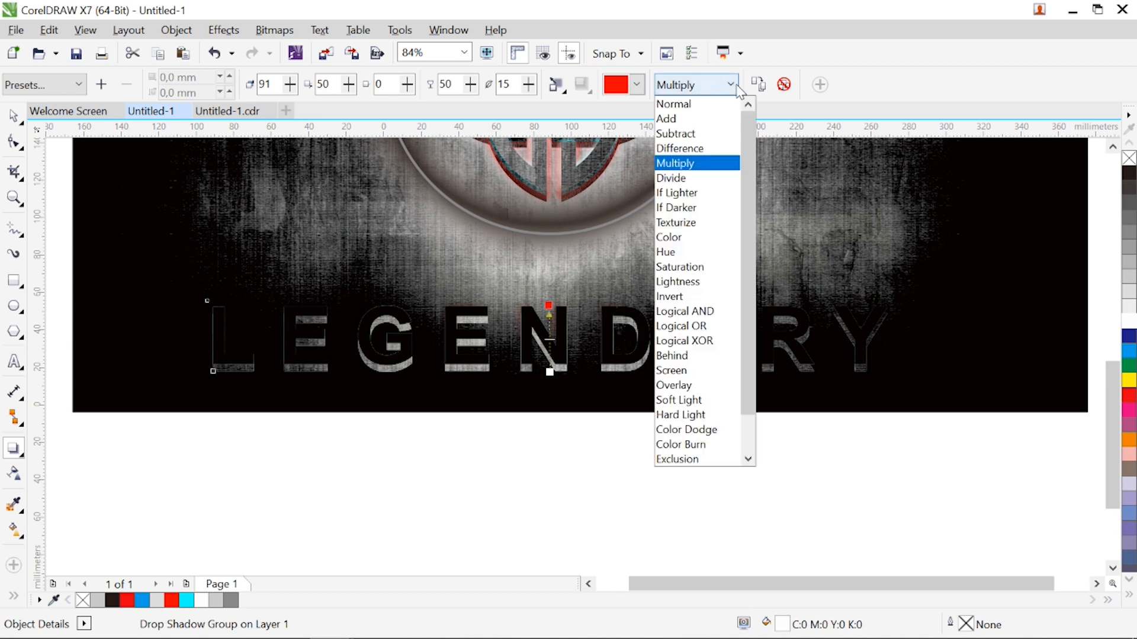
left_click(704, 117)
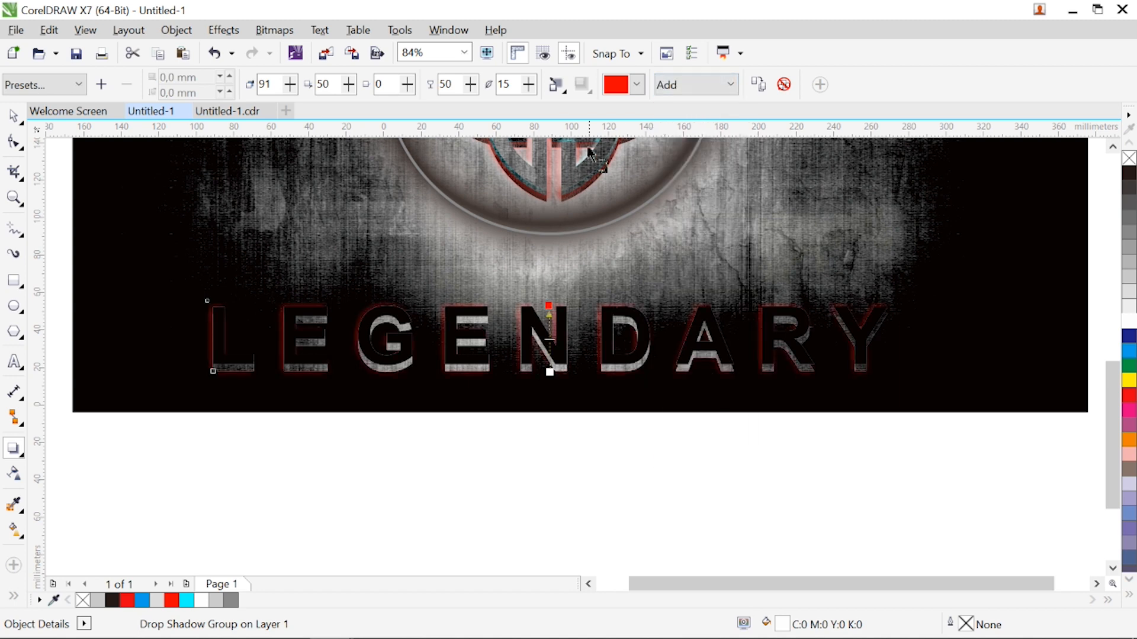
Set the red shadow's feathering direction to Outside and raise its opacity slightly
left_click(555, 89)
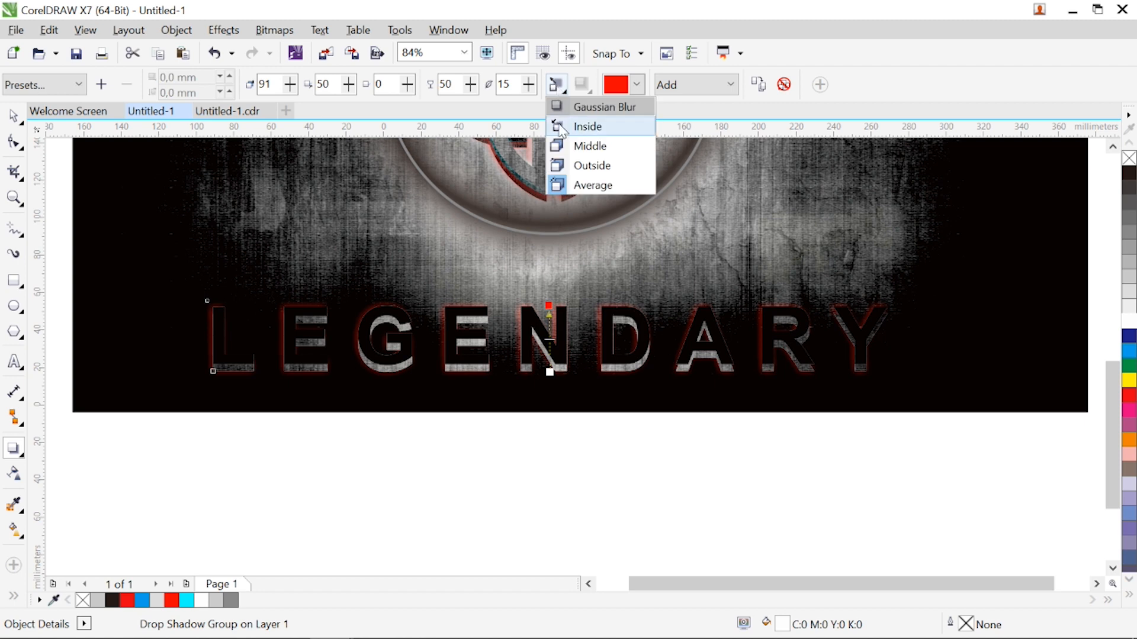
left_click(592, 166)
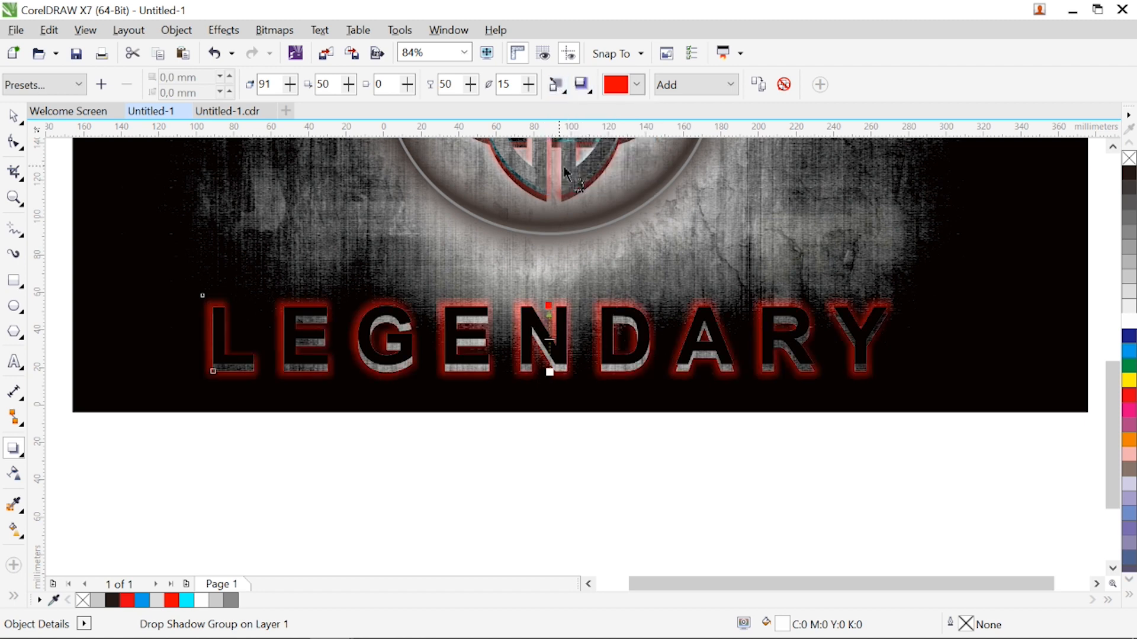
left_click_drag(550, 340, 551, 336)
Apply a white drop shadow at about 90° to the upper LEGENDARY copy, using the Add merge mode
left_click(563, 323)
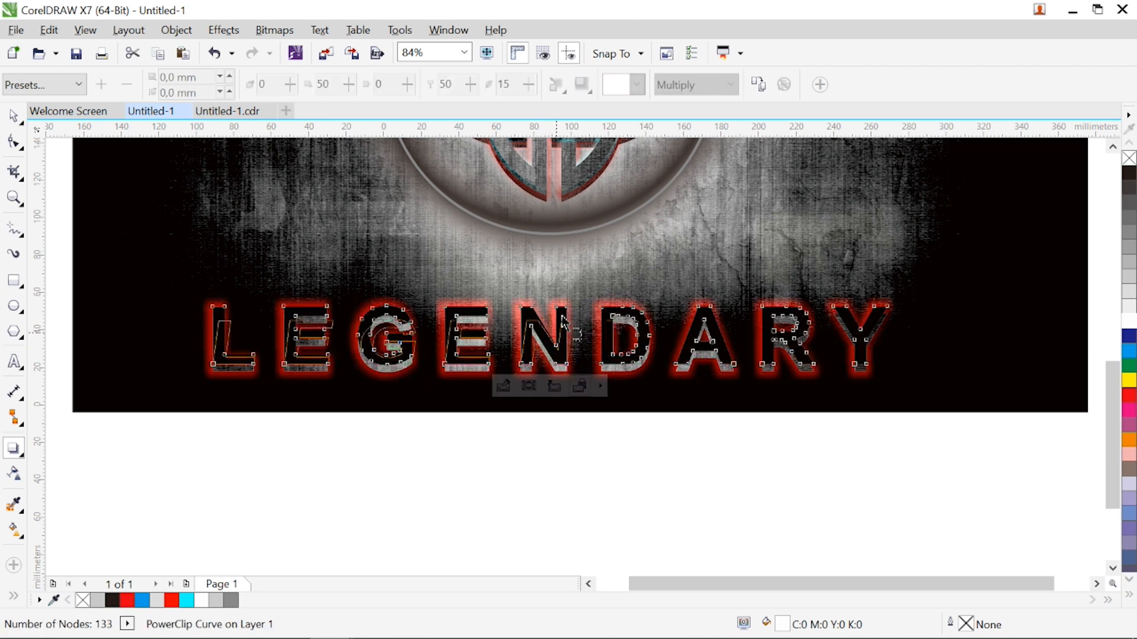
left_click_drag(562, 316, 554, 310)
left_click(637, 85)
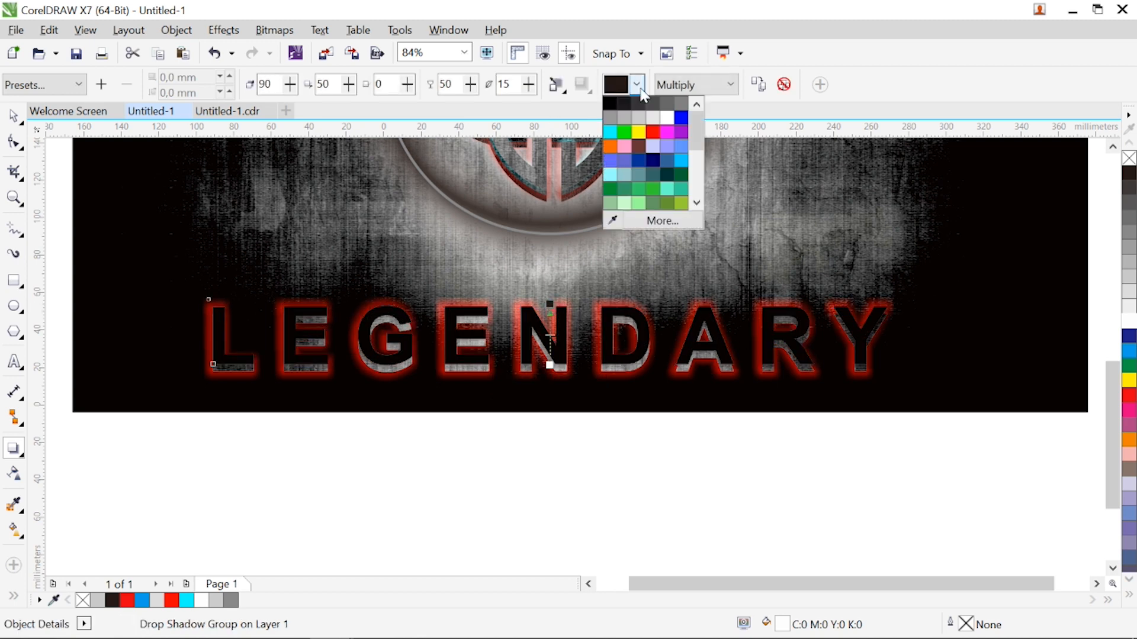
left_click(666, 118)
left_click(729, 84)
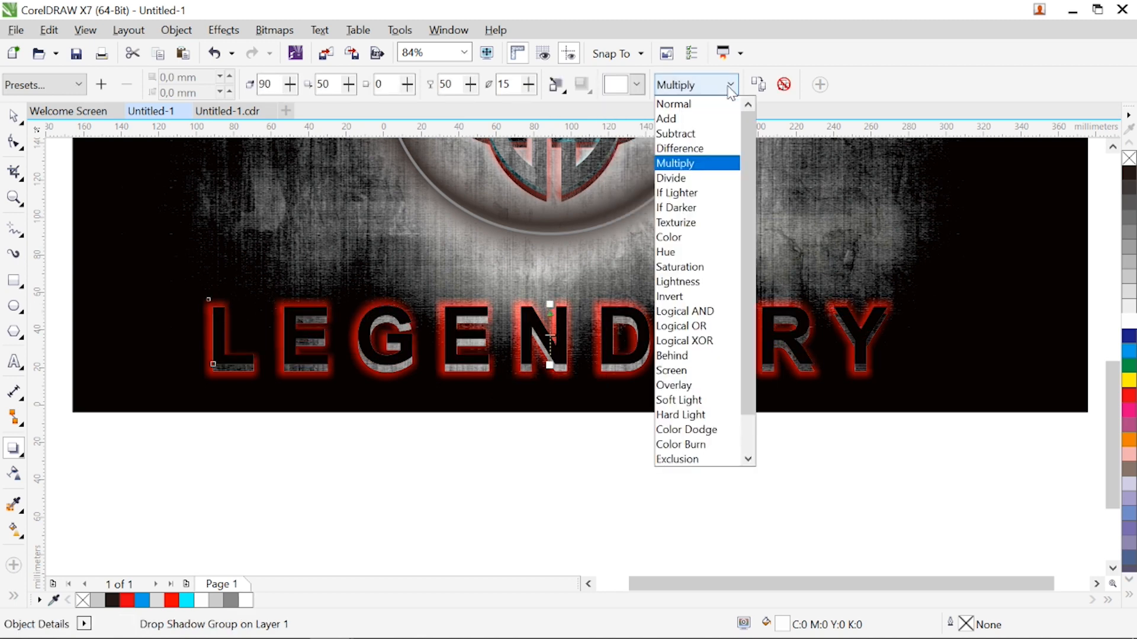
left_click(709, 122)
Set the white shadow's feathering direction to Outside and bring the whole emblem design into view
left_click(556, 84)
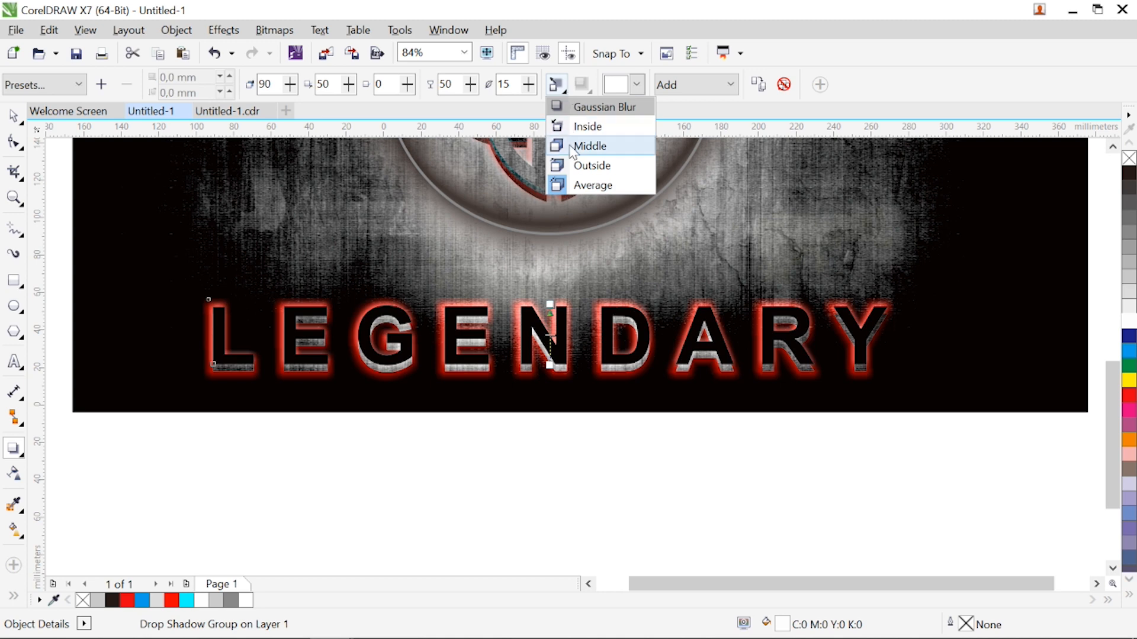
left_click(574, 166)
left_click_drag(308, 160, 776, 421)
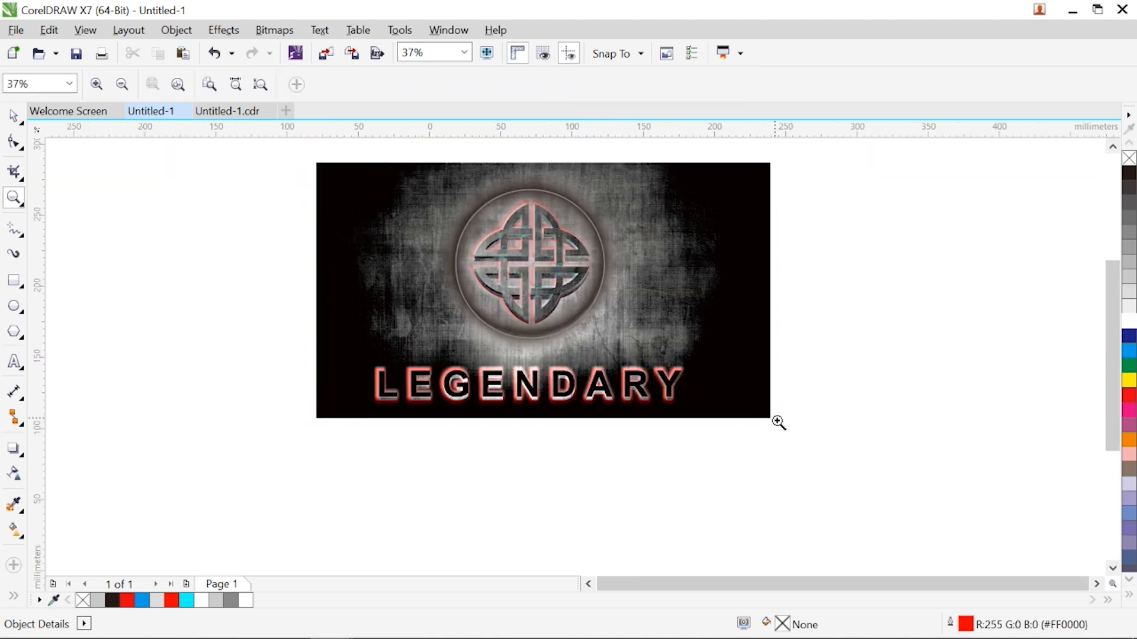